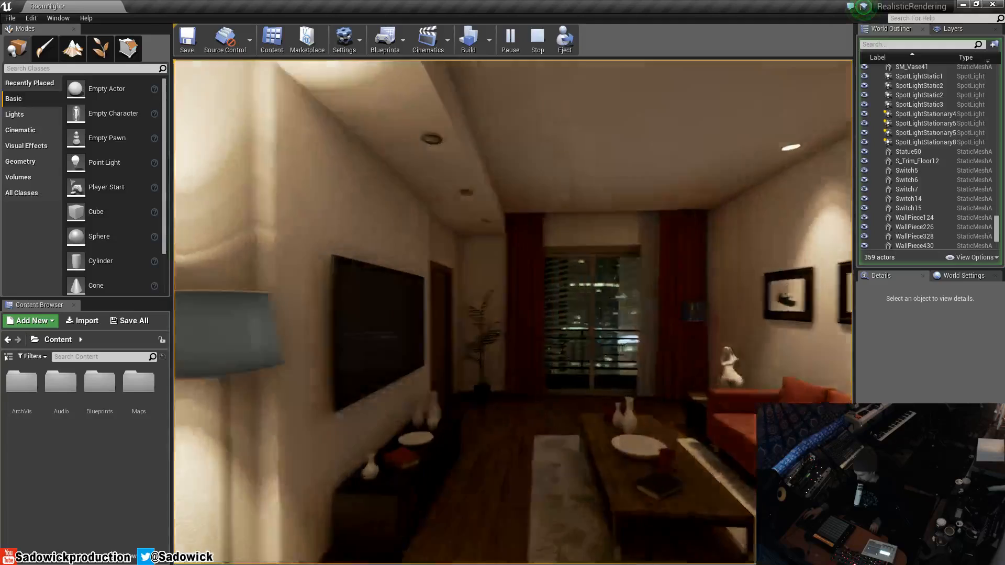
Walk forward through the night living room in the play preview and stop the preview
key(w)
key(w)
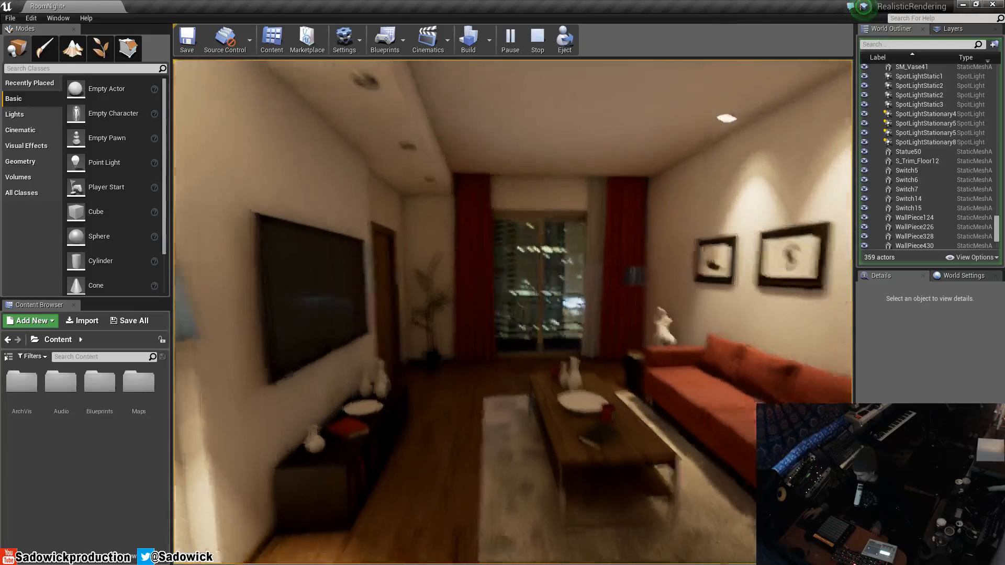
key(Escape)
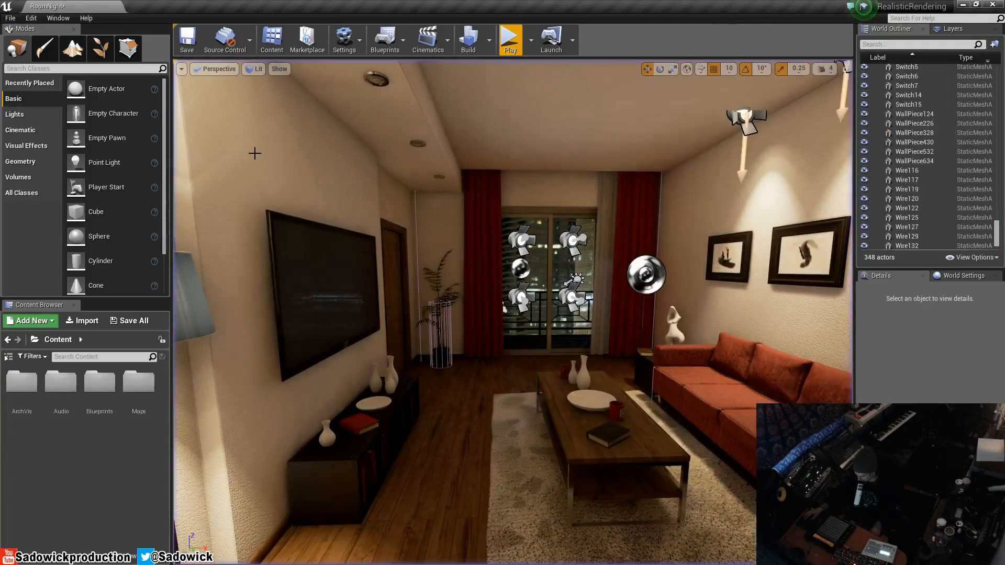
Switch to Ableton Live and place Suburban Neighborhood.wav on a new audio track and Shopping Mall.wav on track 15, both starting at bar 89
key(alt+Tab)
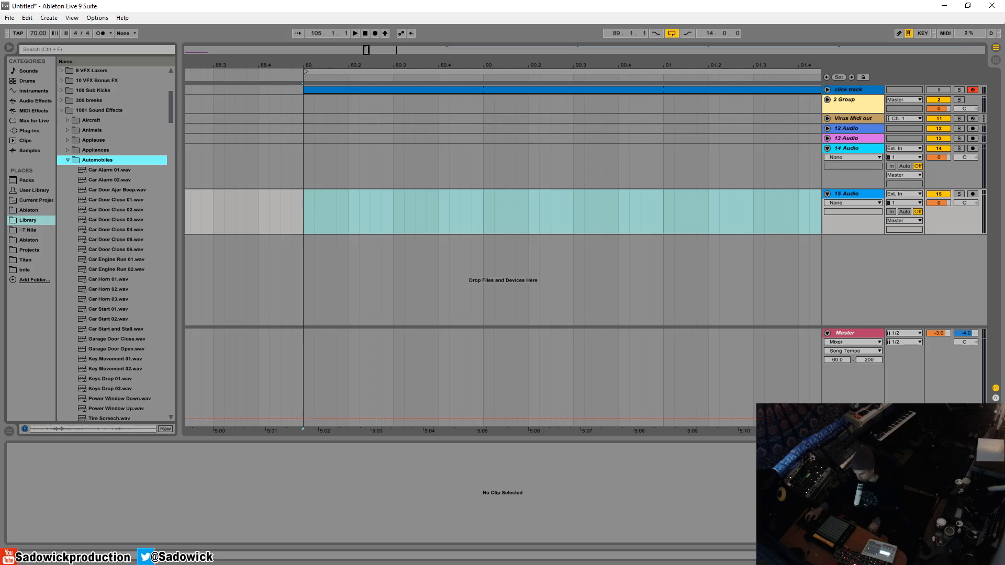
click(67, 160)
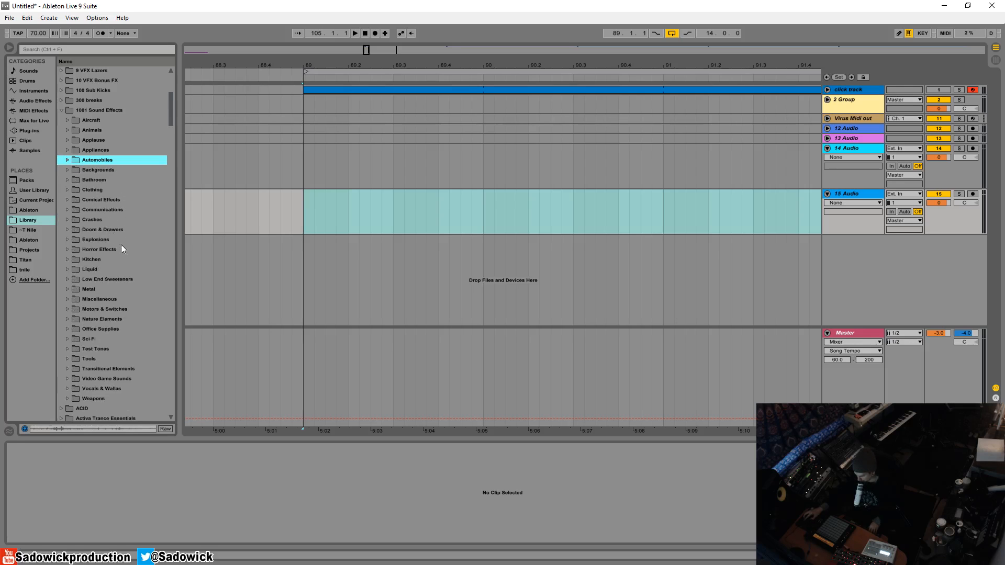
click(71, 171)
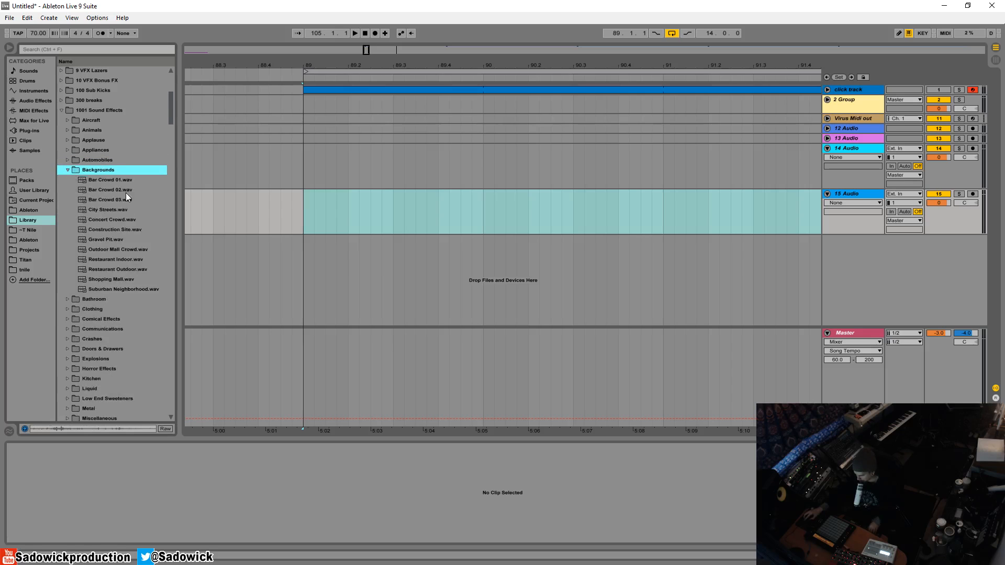
drag(118, 287, 306, 254)
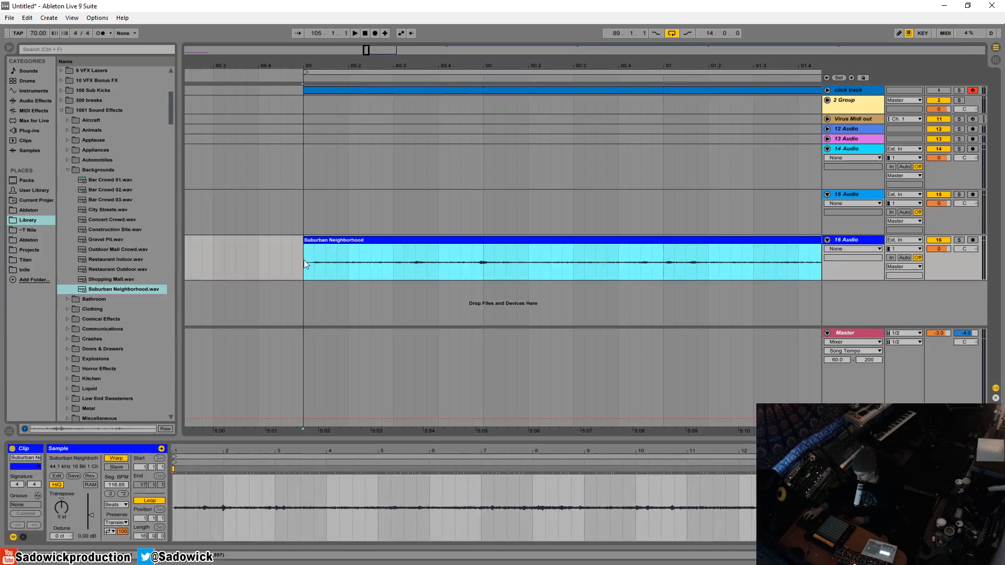
click(109, 278)
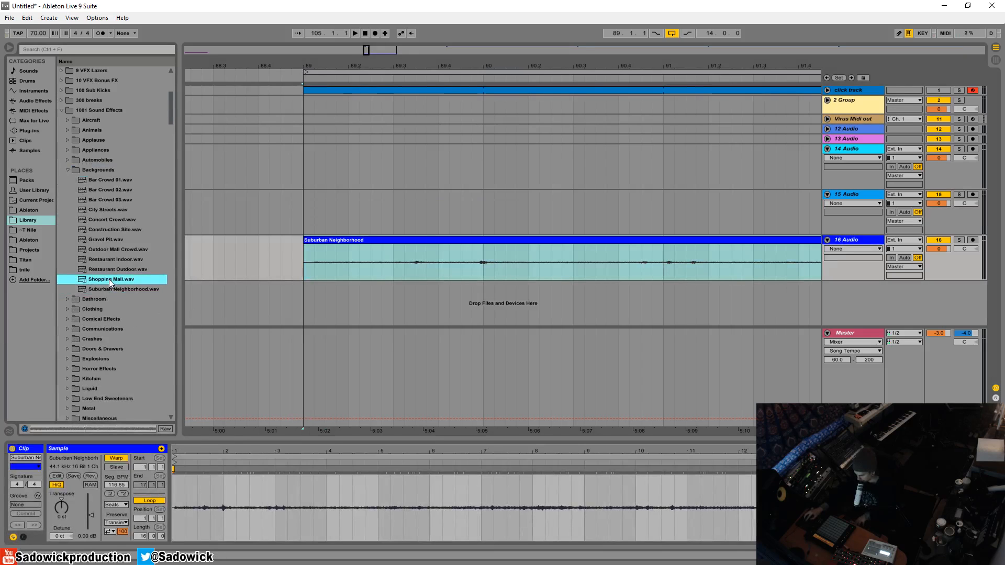
drag(109, 278, 300, 220)
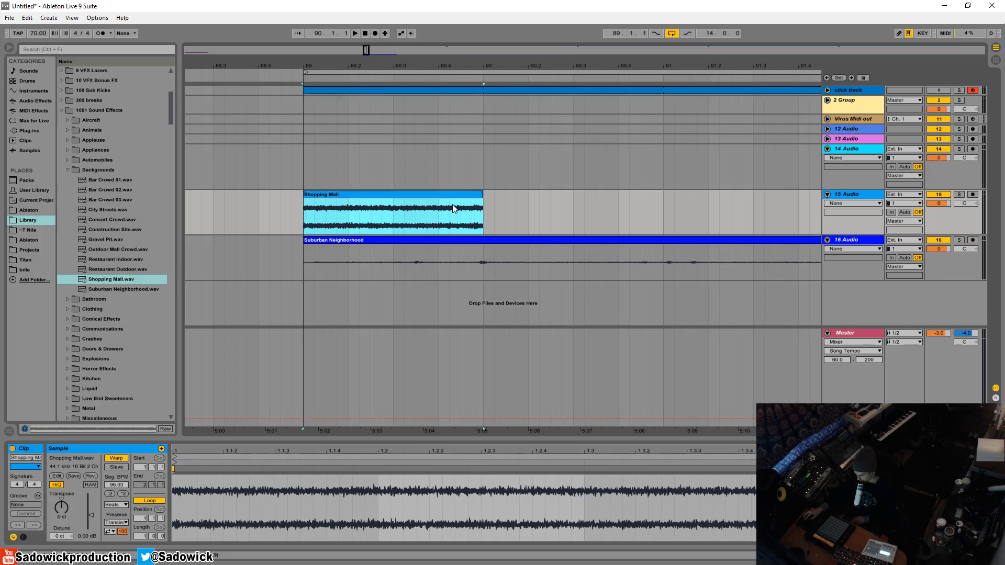
Audition the Restaurant Indoor, Outdoor Mall Crowd and Gravel Pit samples and place Gravel Pit.wav on a new audio track at bar 89
click(120, 260)
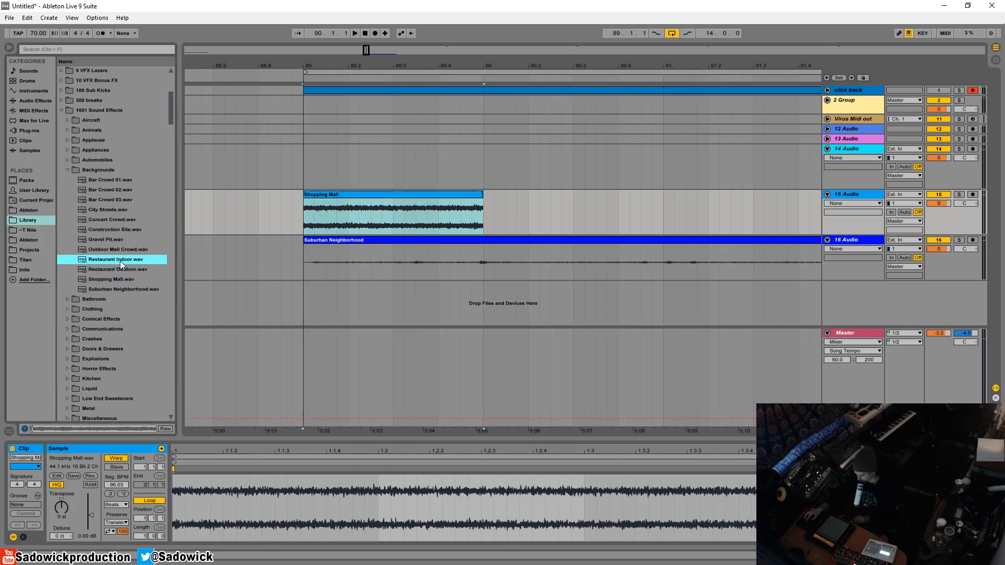
key(Up)
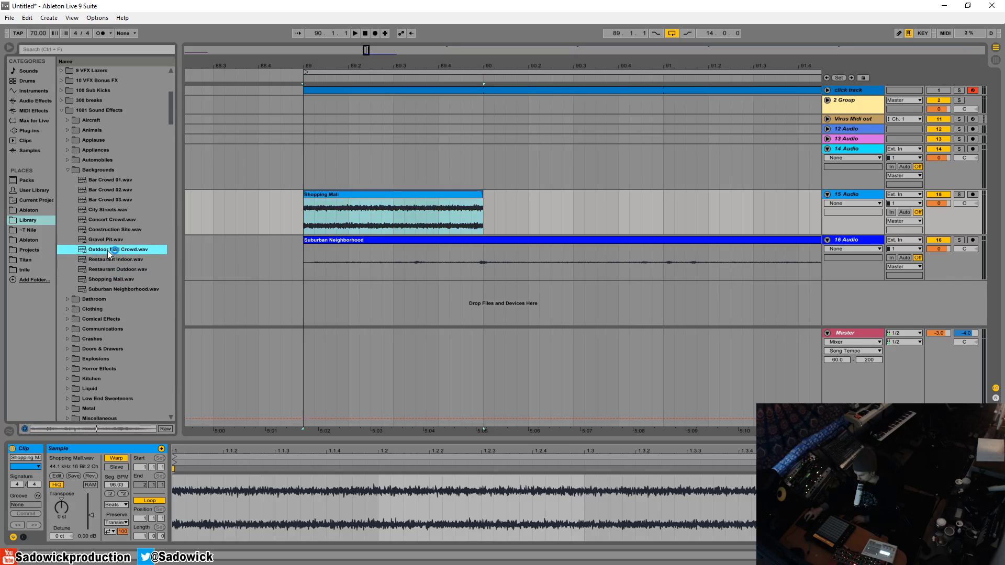
mouse_move(107, 251)
mouse_down()
mouse_move(393, 318)
mouse_move(206, 285)
mouse_move(131, 253)
mouse_move(119, 234)
mouse_up()
click(119, 239)
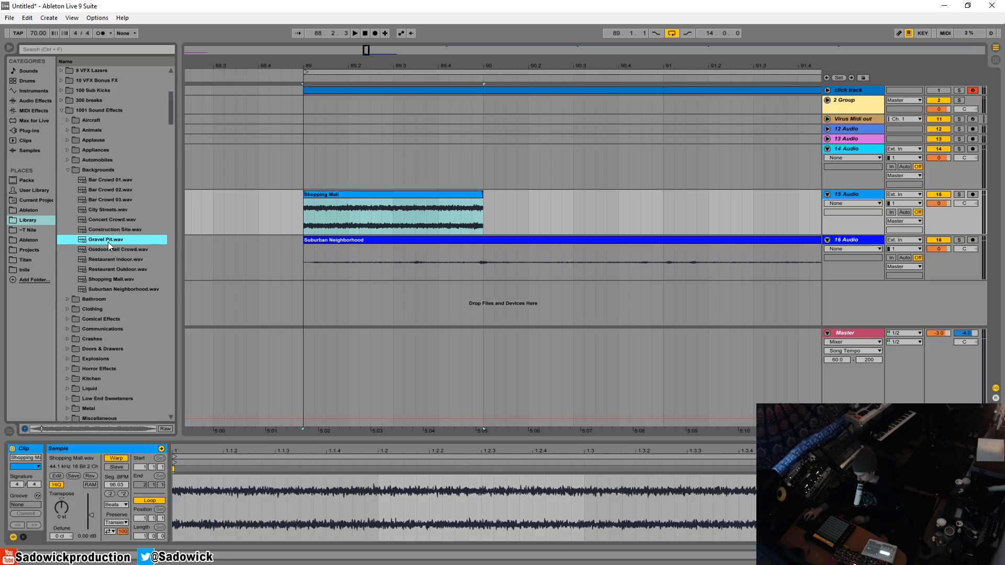
drag(105, 241, 305, 293)
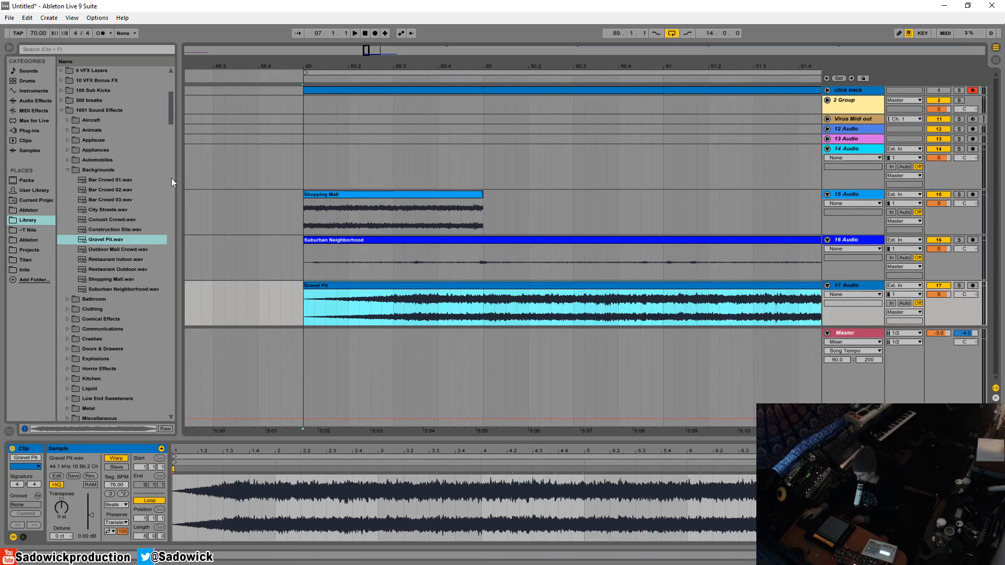
Audition the Concert Crowd and City Streets samples and place City Streets.wav on a new audio track at bar 89
click(114, 220)
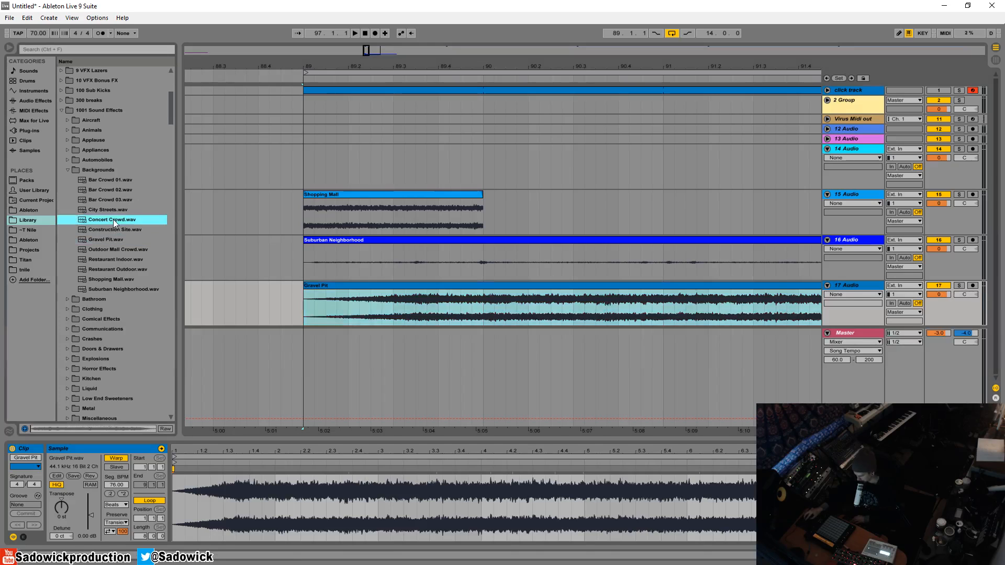
click(114, 213)
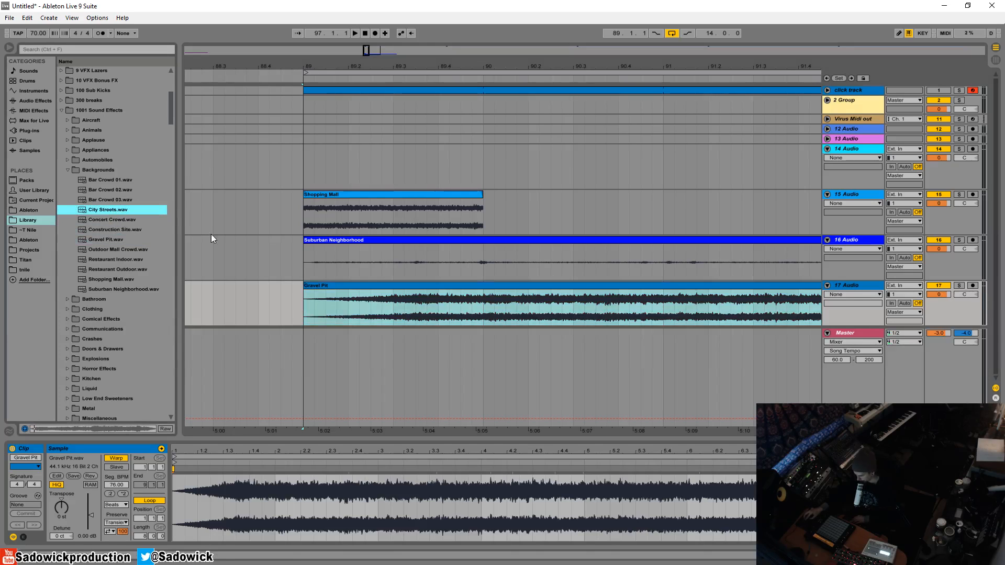
drag(103, 211, 127, 229)
key(ctrl+t)
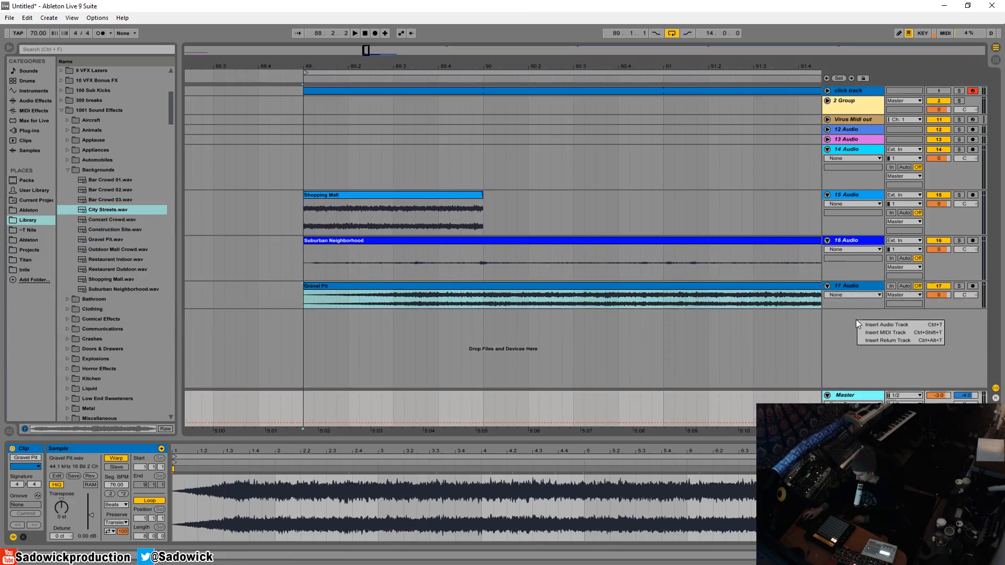
drag(102, 210, 303, 337)
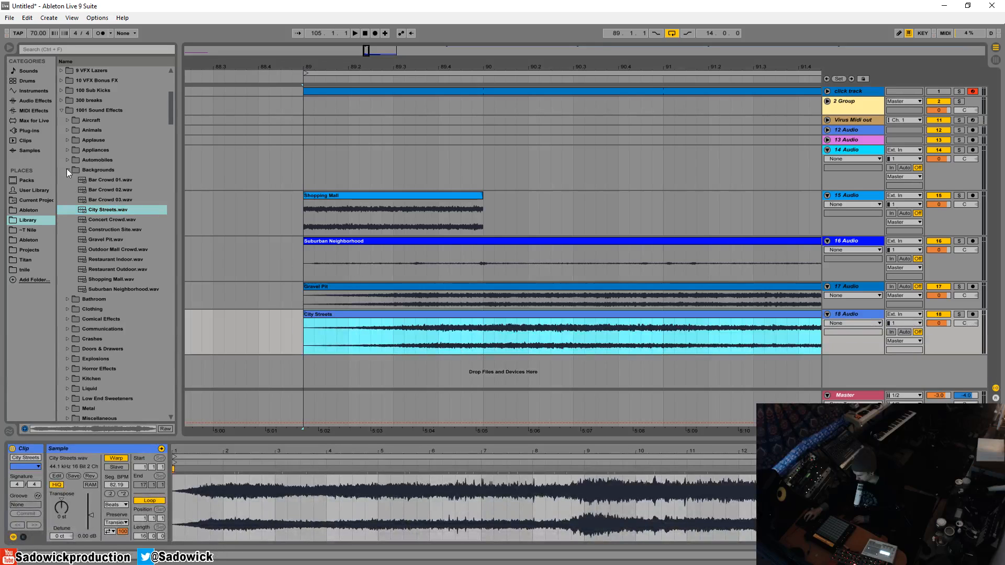
Audition the Bar Crowd and Automobiles samples and place Car Engine Run 02.wav on a new audio track at bar 89
click(102, 200)
click(89, 180)
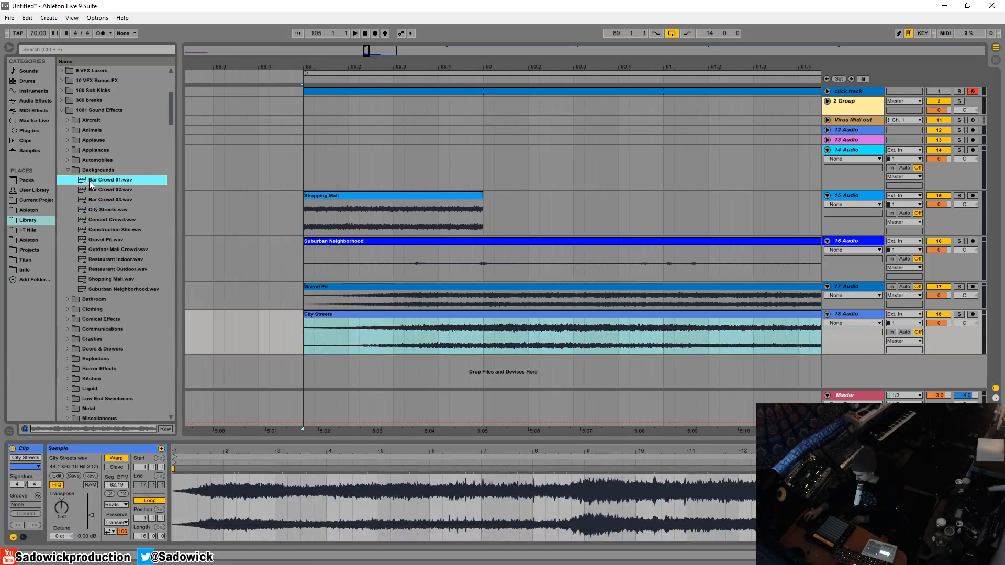
click(68, 170)
click(68, 160)
click(119, 171)
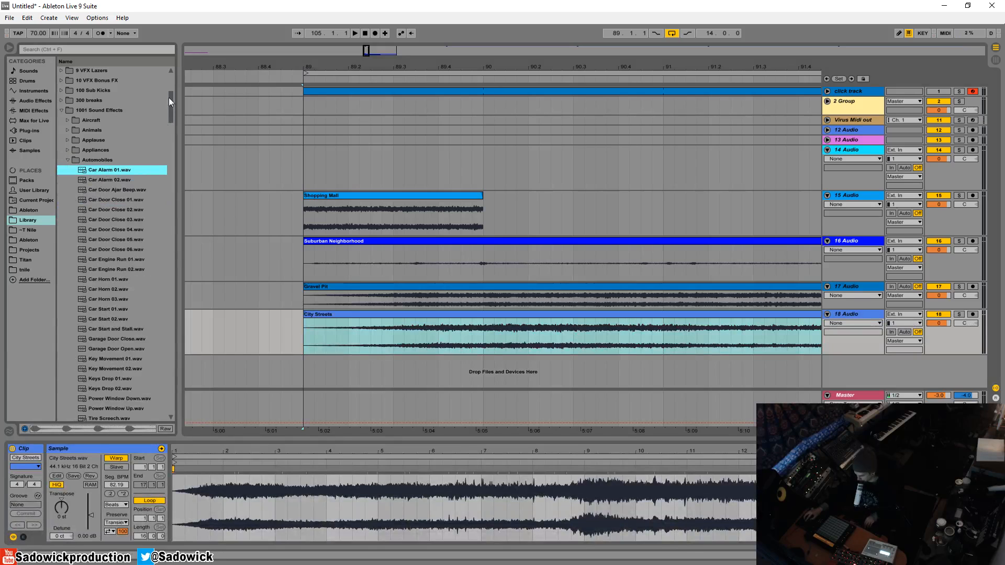
click(120, 258)
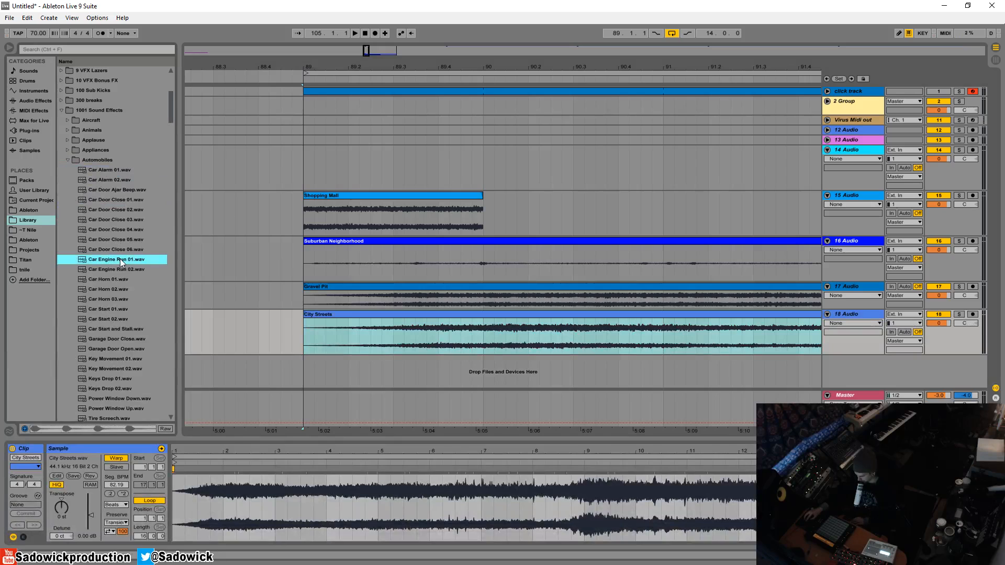
key(Down)
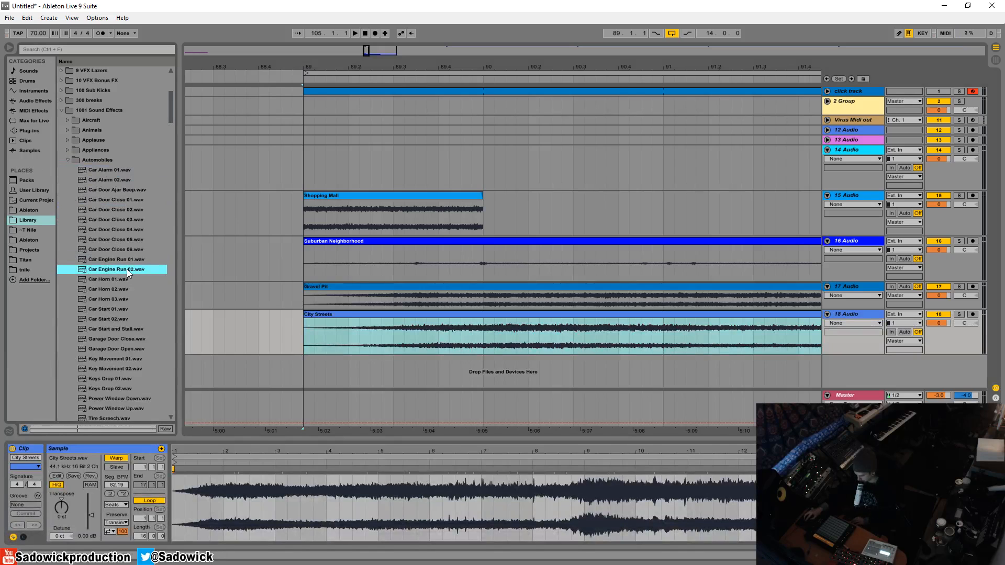
drag(127, 269, 304, 374)
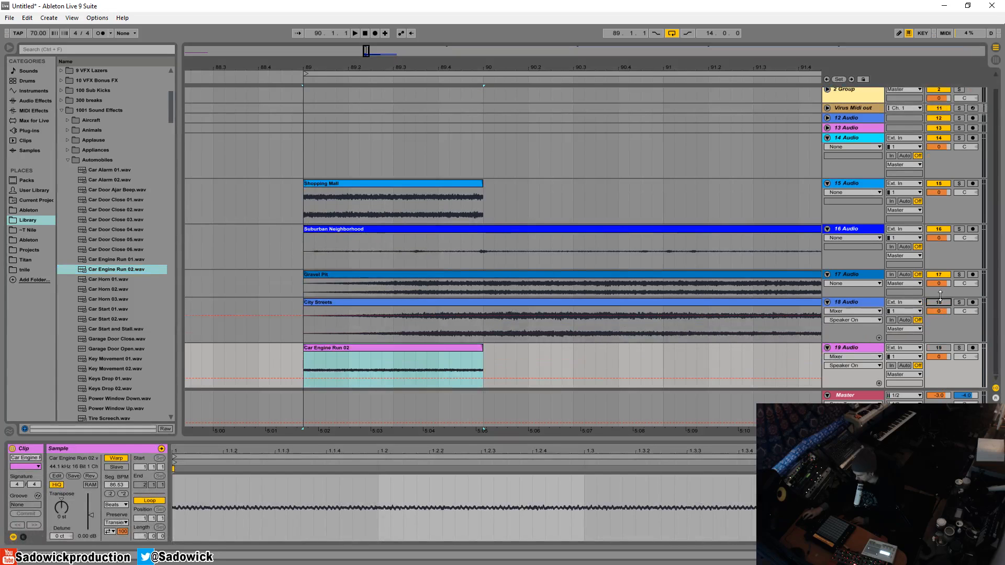
Deactivate tracks 16 to 19 and turn off warping for the Shopping Mall clip on track 15
drag(940, 297, 958, 242)
click(413, 184)
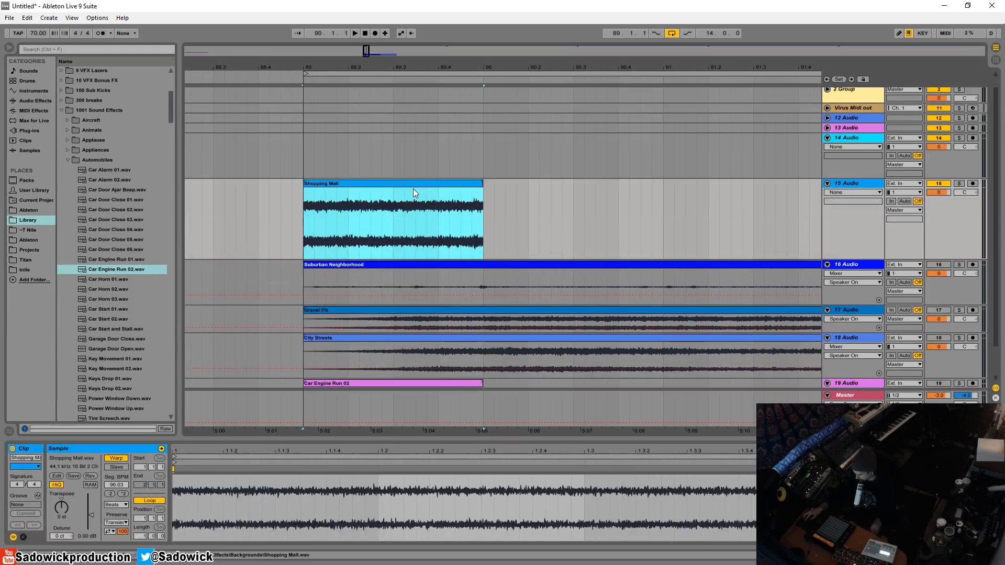
click(116, 459)
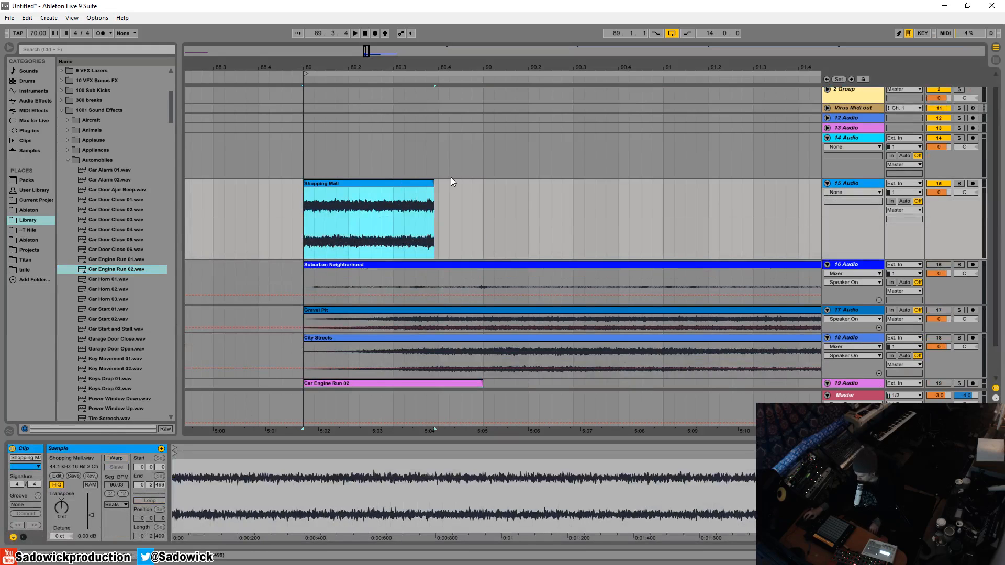
Solo track 15 and play back the start of its Shopping Mall clip
click(959, 184)
key(space)
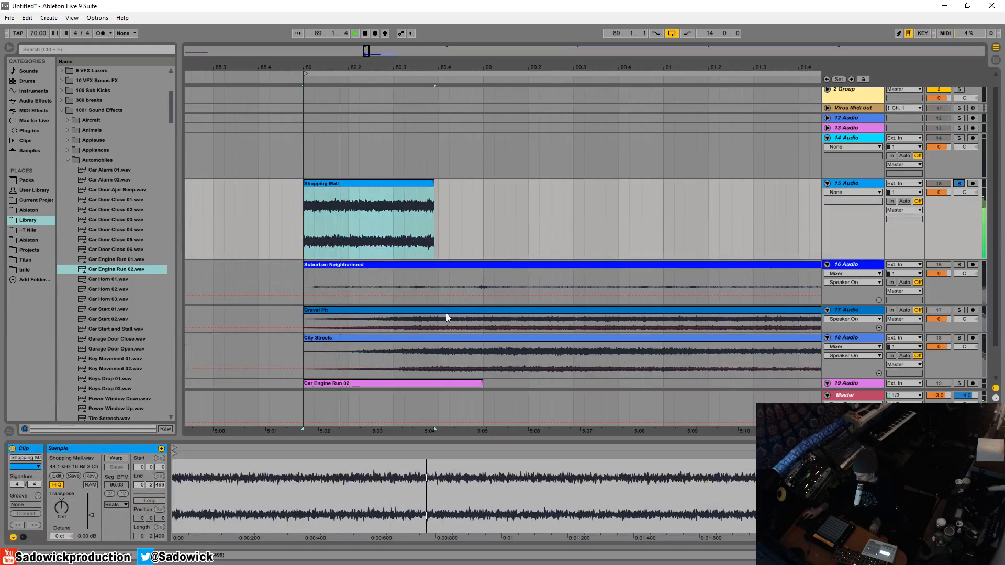
key(space)
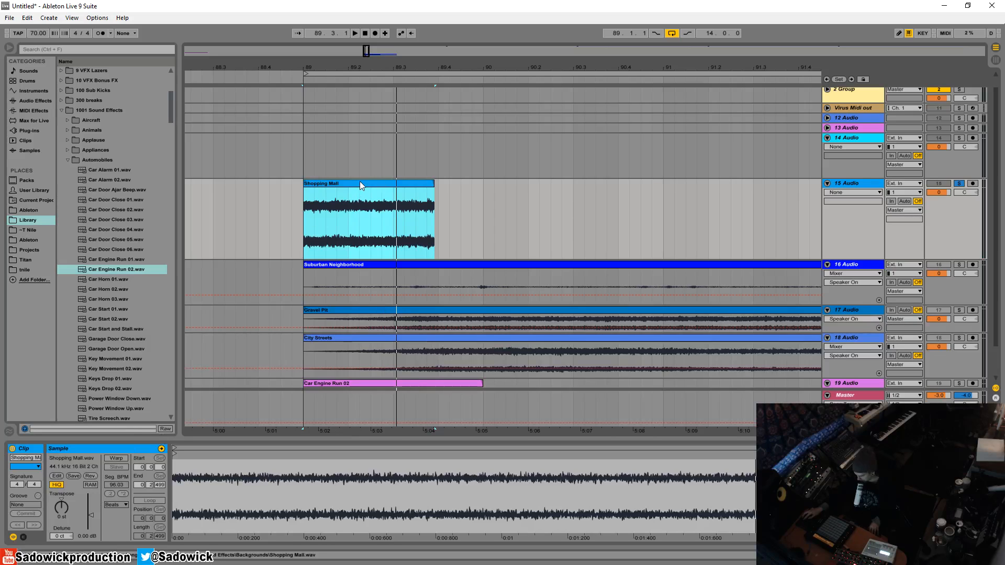
Duplicate the Shopping Mall clip, reverse the copy, and repeat the pair along track 15 to about bar 103
key(ctrl+d)
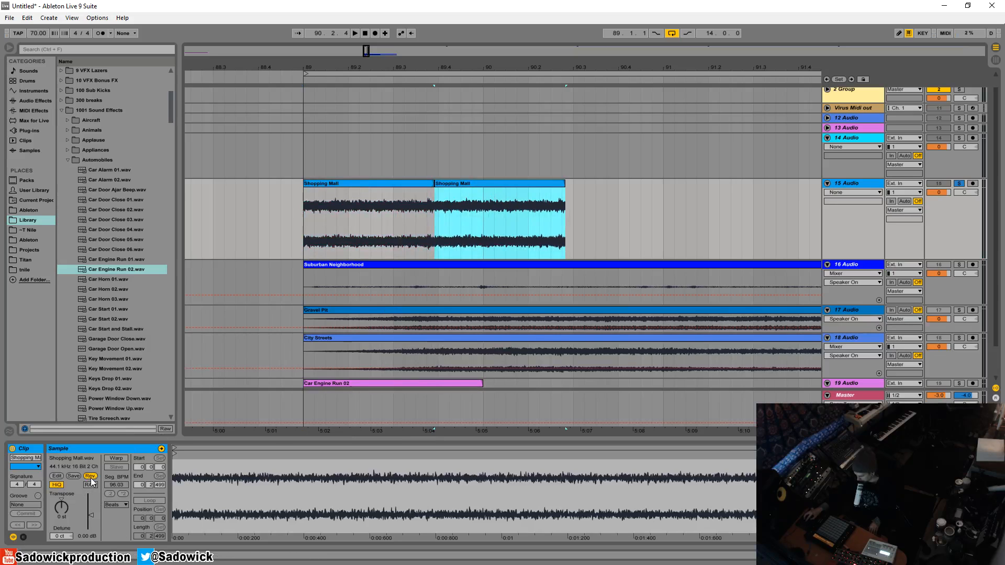
shift+click(398, 186)
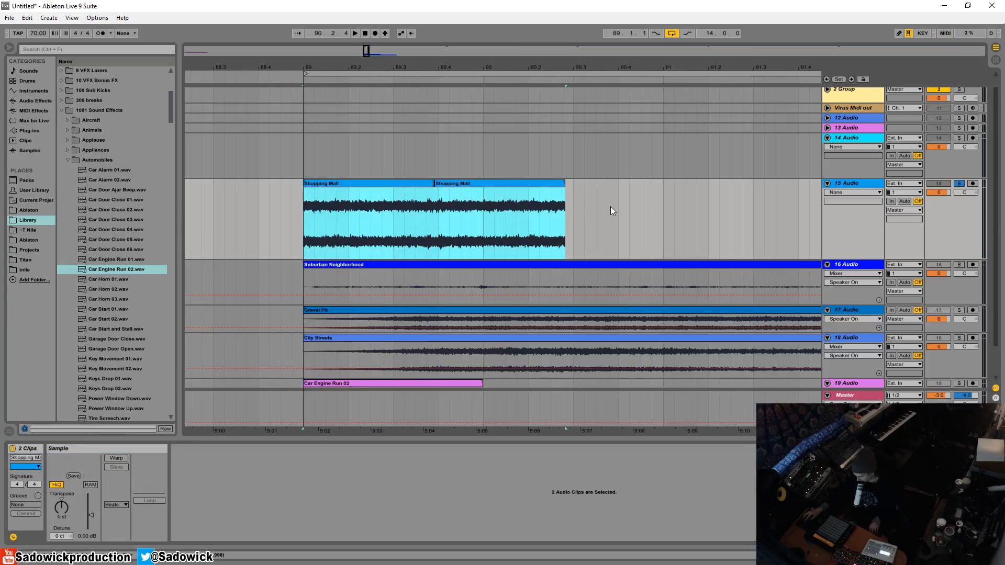
key(ctrl+d)
key(ctrl+d)
key(ctrl+d)
key(ctrl+d)
key(ctrl+d)
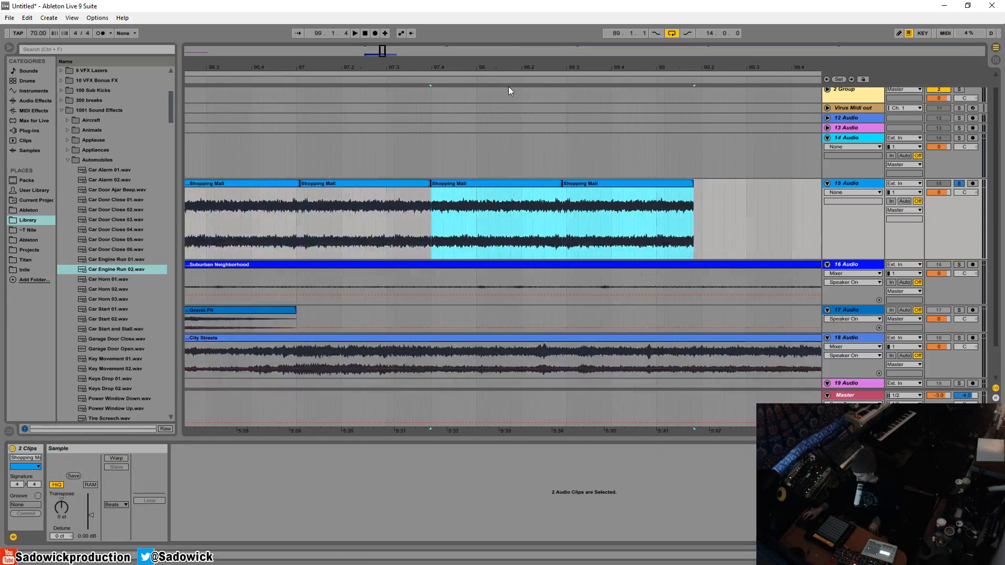
drag(490, 64, 489, 8)
key(ctrl+d)
key(ctrl+d)
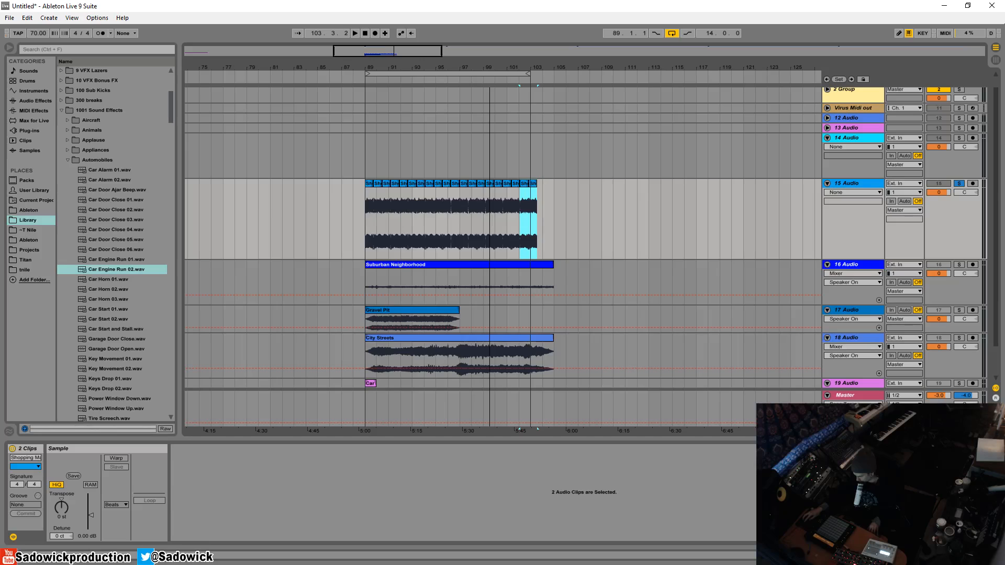
Play the repeated Shopping Mall clips from bar 89 to check their transitions and reduce the height of track 15
drag(489, 67, 655, 105)
click(357, 184)
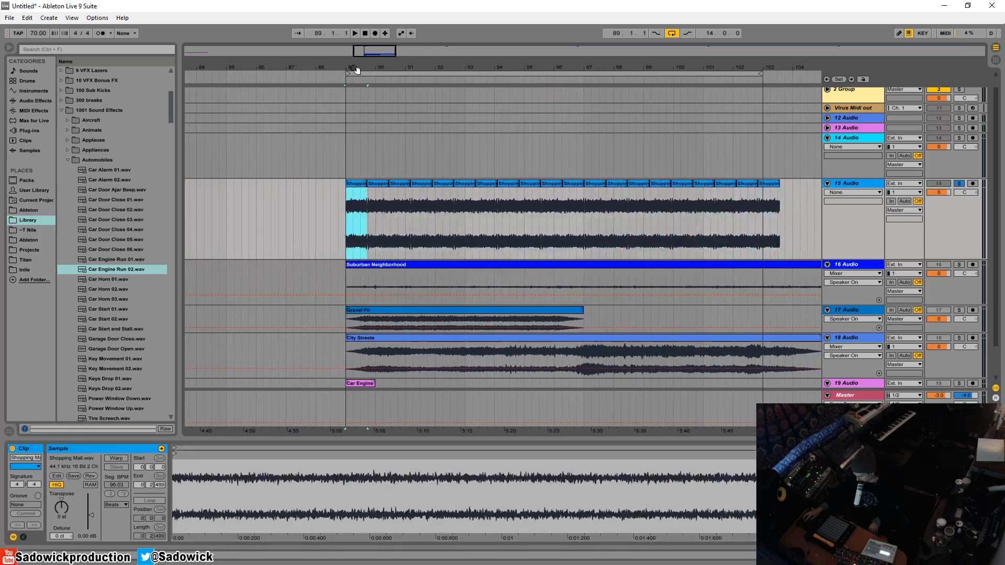
drag(354, 68, 357, 112)
click(390, 215)
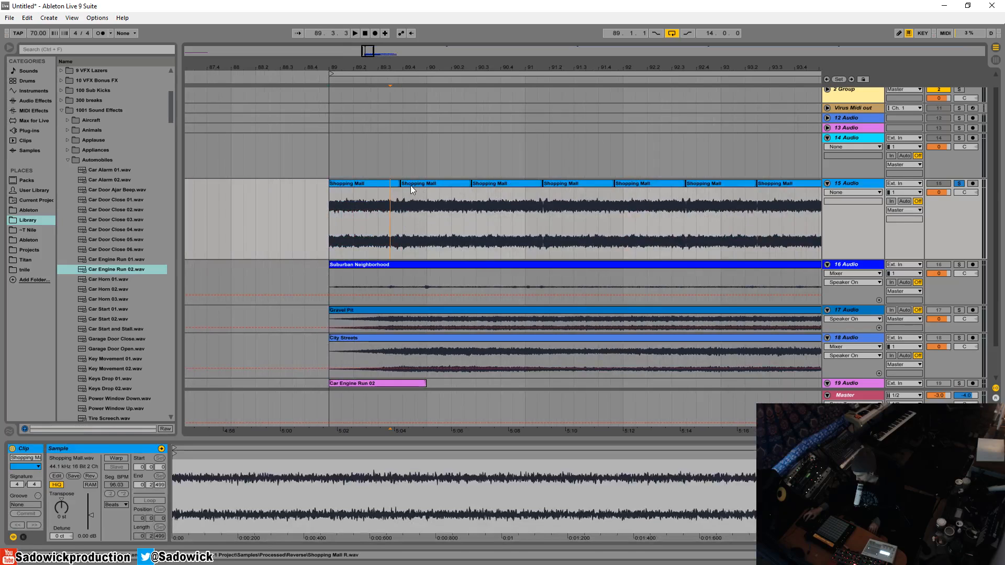
click(361, 185)
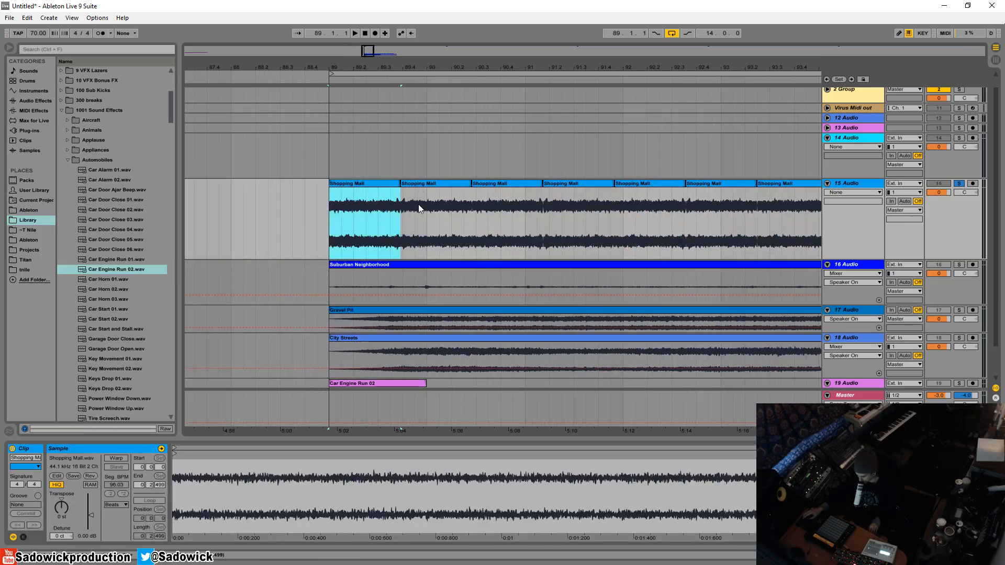
key(space)
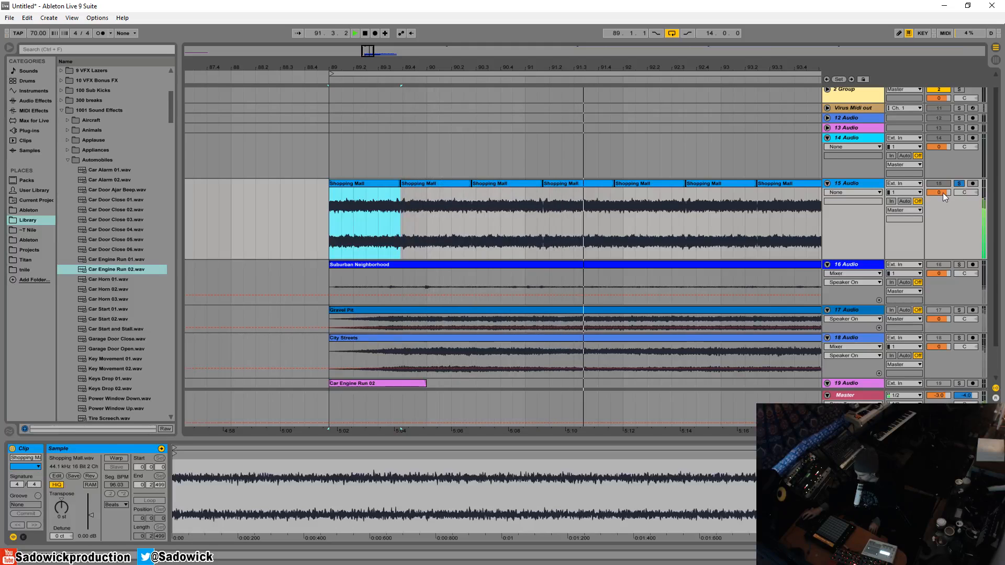
key(space)
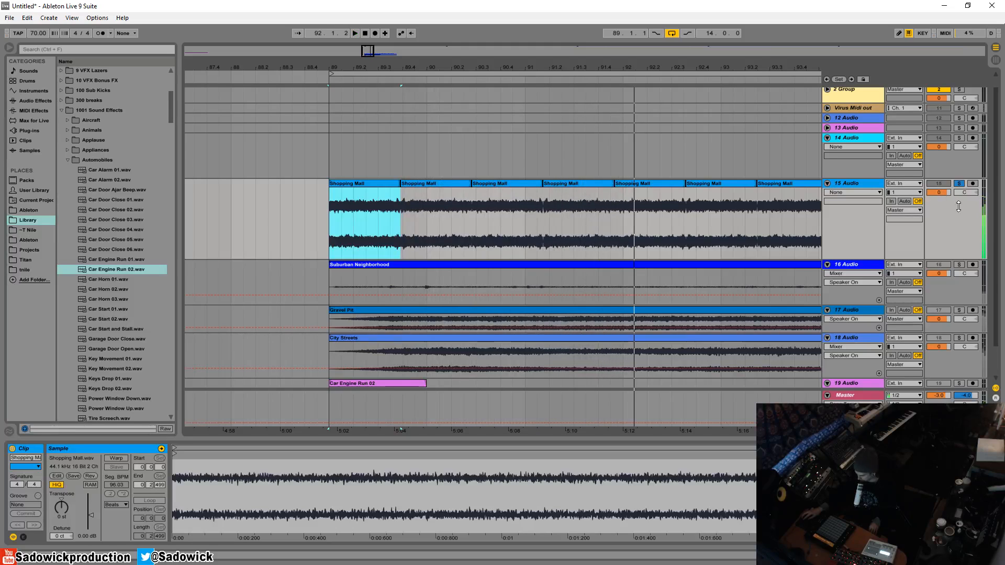
drag(912, 259, 911, 232)
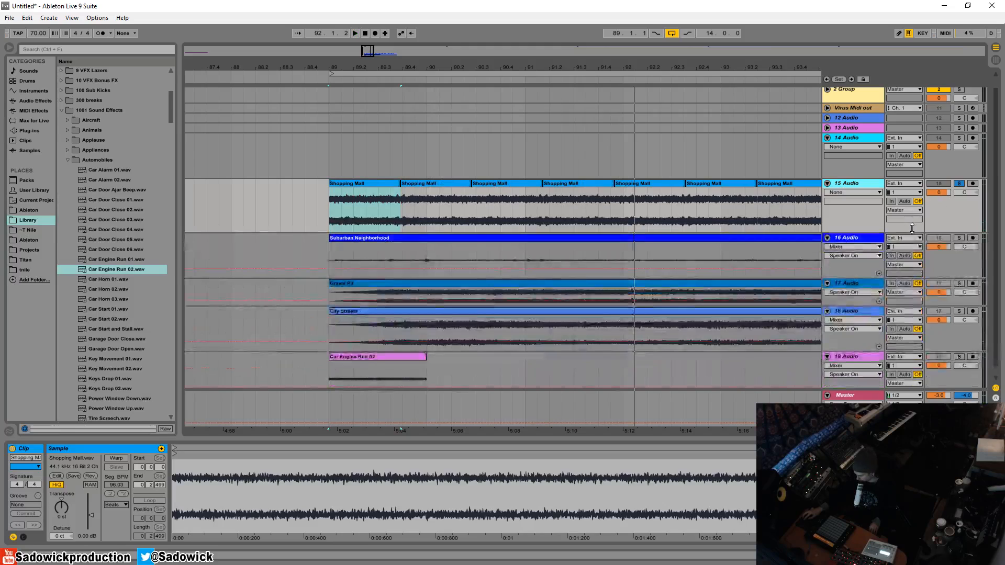
Unsolo and fold track 15, and enlarge and solo track 16 with the Suburban Neighborhood clip
click(961, 184)
click(827, 184)
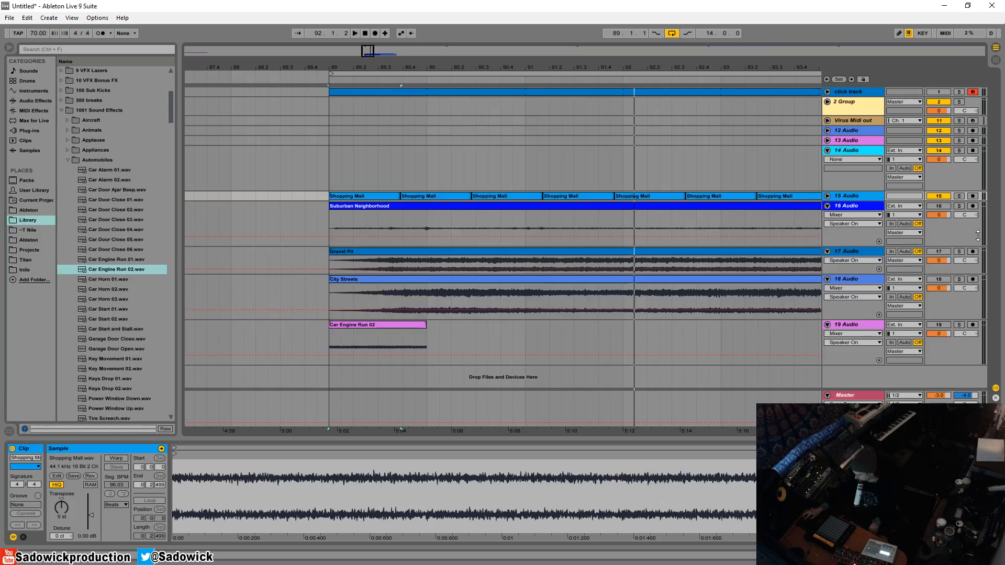
drag(974, 251, 974, 301)
click(959, 206)
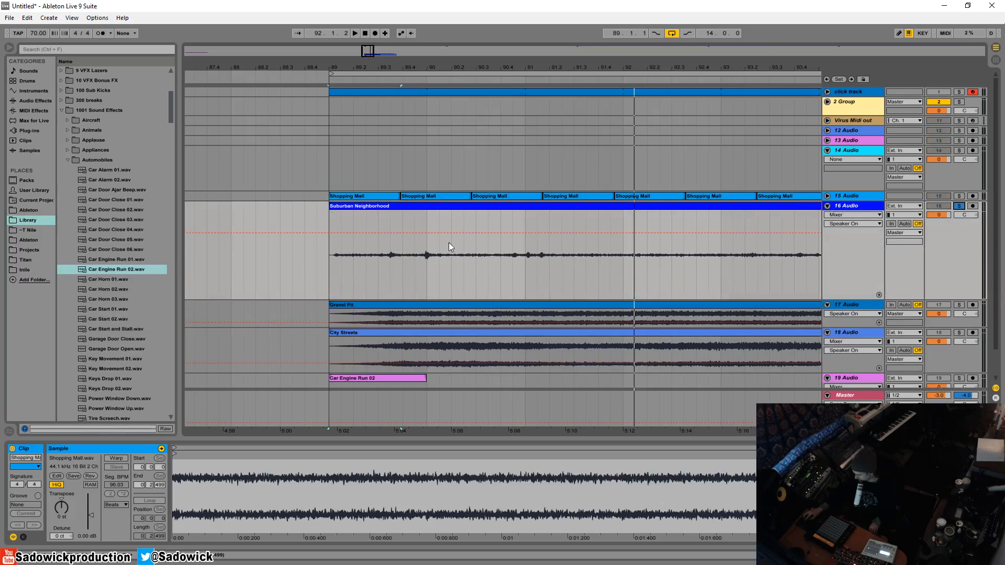
Audition the Suburban Neighborhood clip on track 16 from several points between bars 90 and 101
click(401, 206)
drag(313, 104, 439, 109)
drag(446, 68, 366, 75)
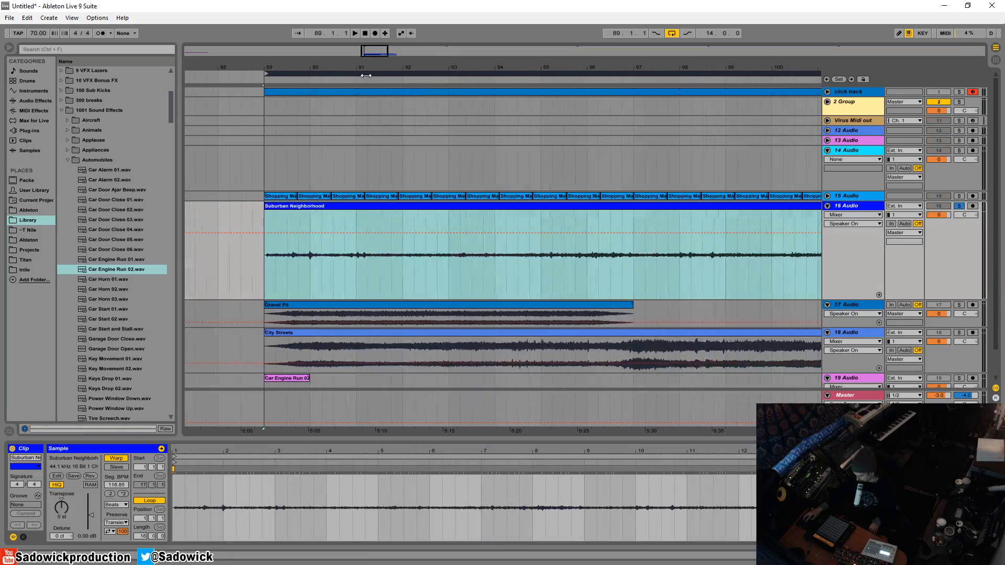
click(312, 256)
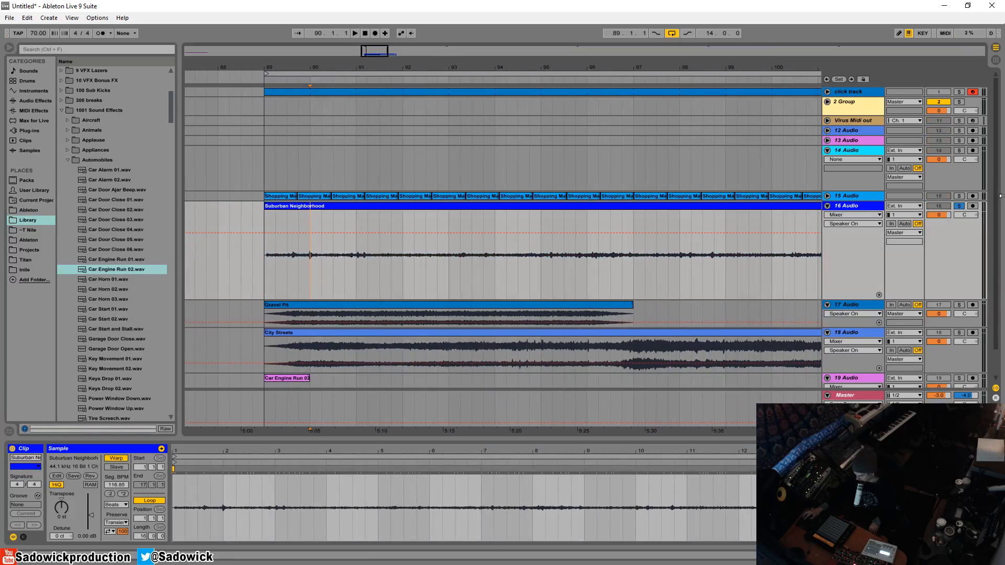
key(space)
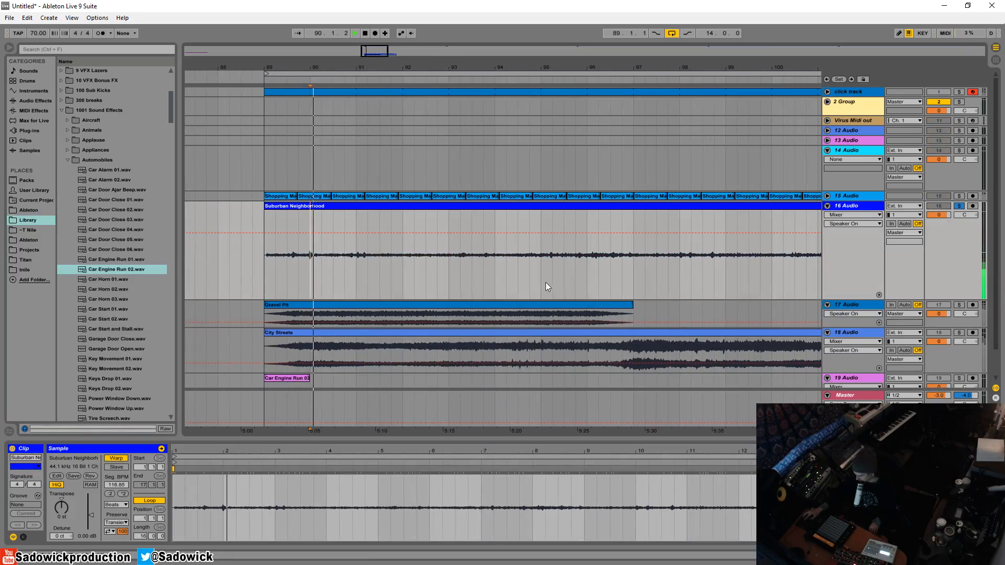
click(356, 258)
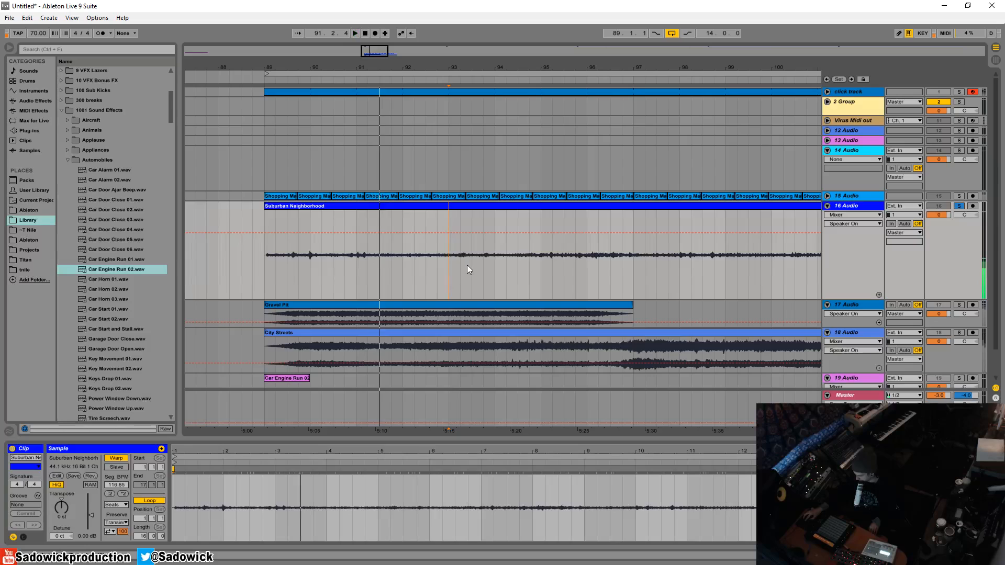
click(469, 265)
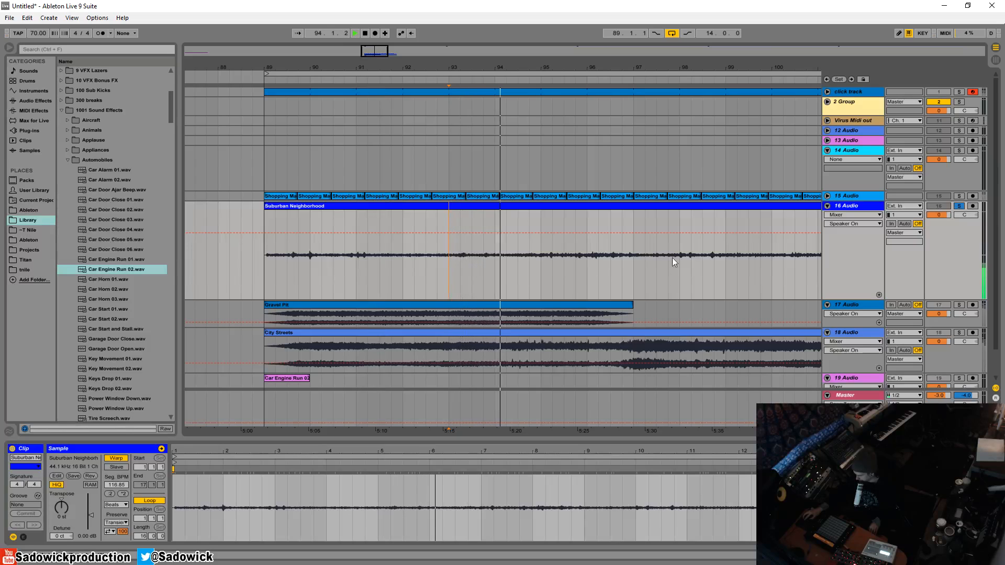
click(589, 268)
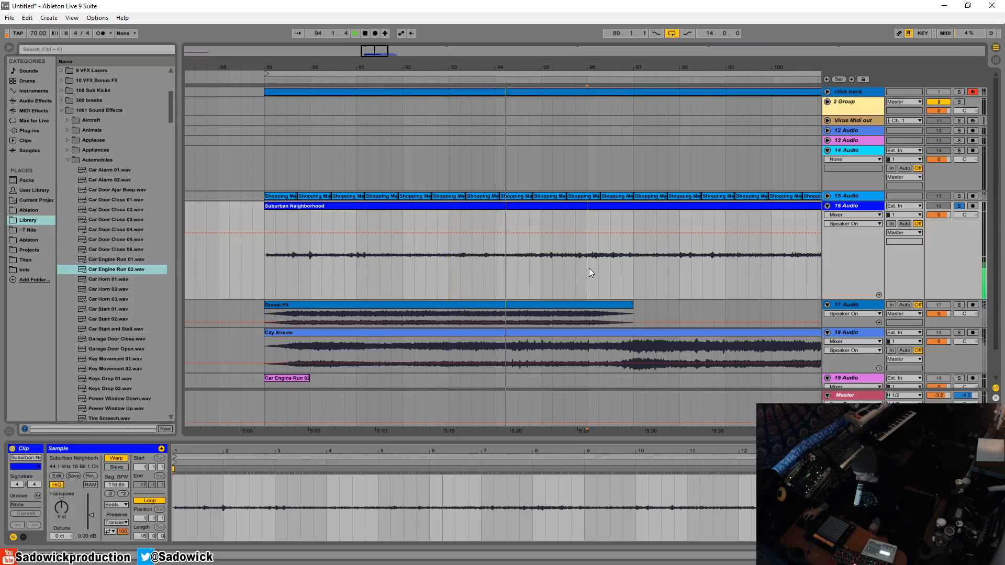
click(679, 272)
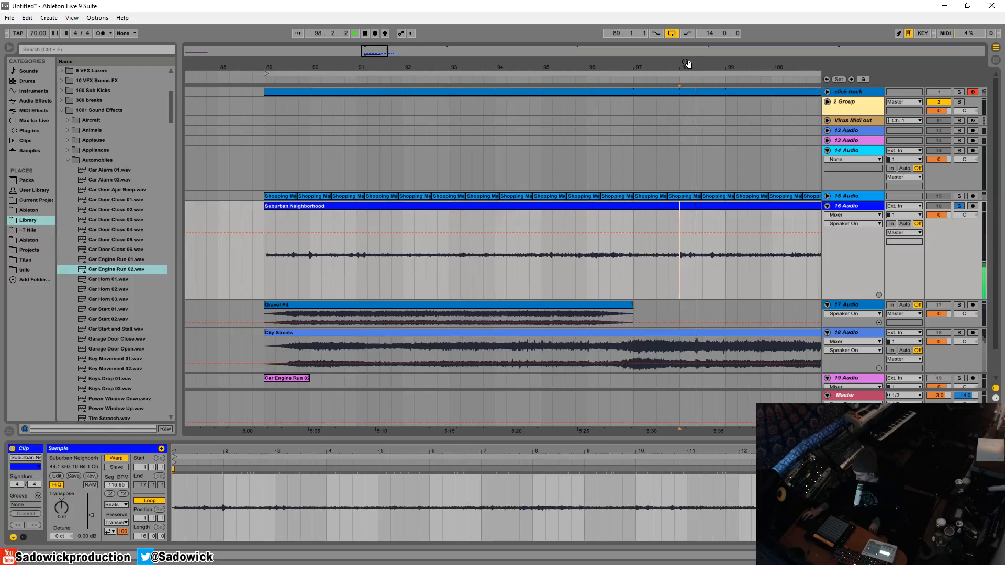
drag(688, 66, 518, 65)
key(space)
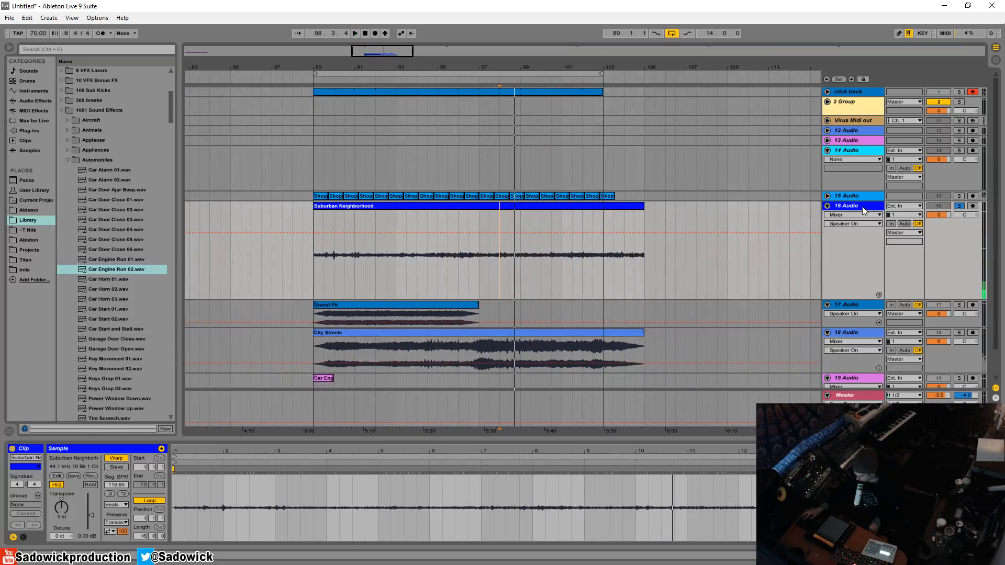
click(543, 261)
key(space)
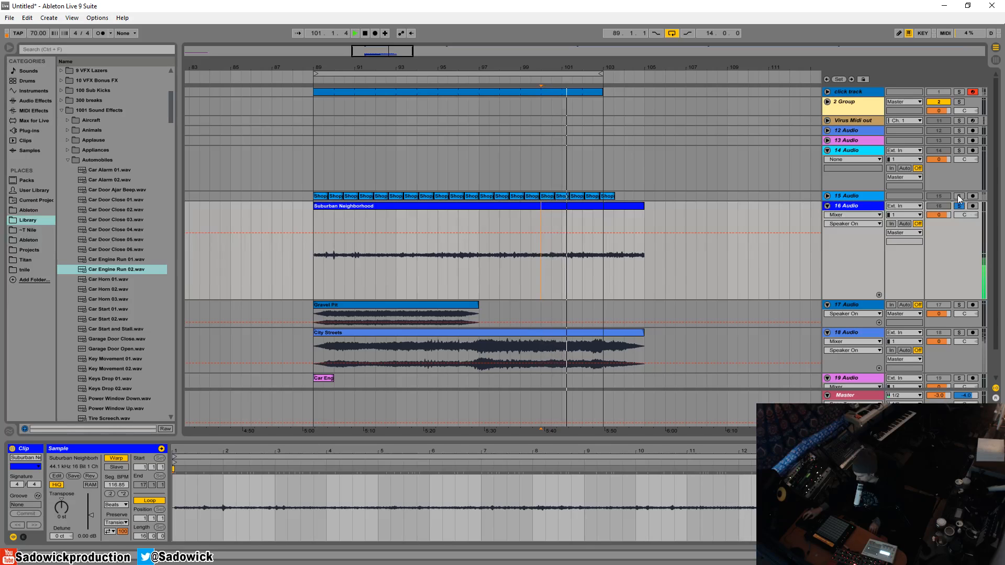
key(space)
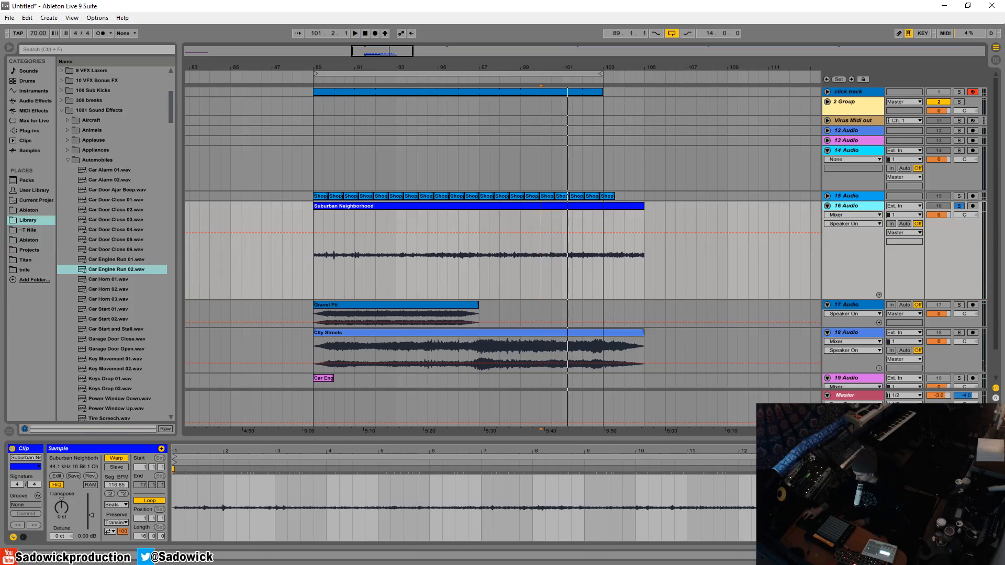
Add an Auto Filter to track 16 and set its low-pass cutoff frequency to 183 Hz
click(865, 208)
click(35, 101)
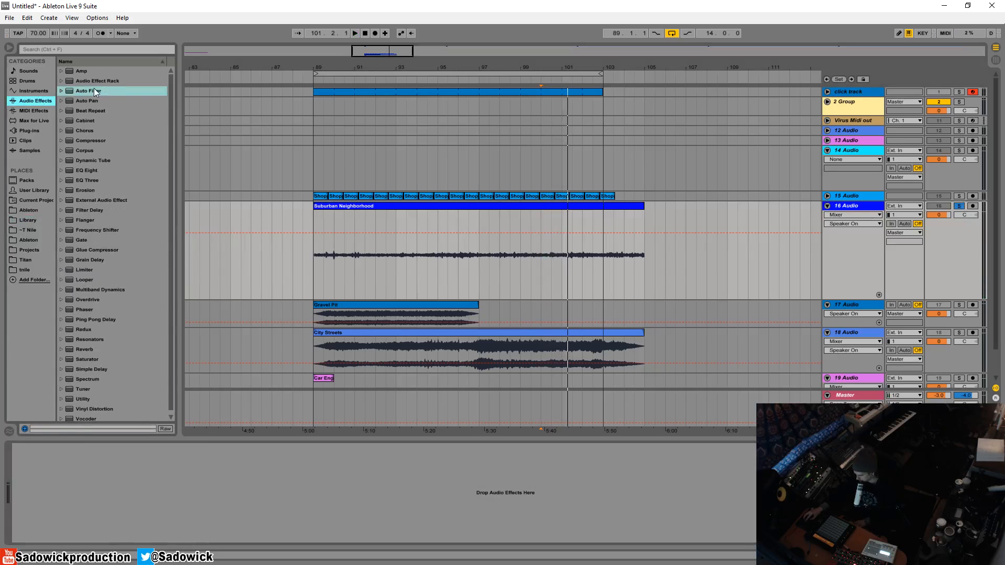
drag(93, 90, 239, 490)
drag(135, 503, 75, 503)
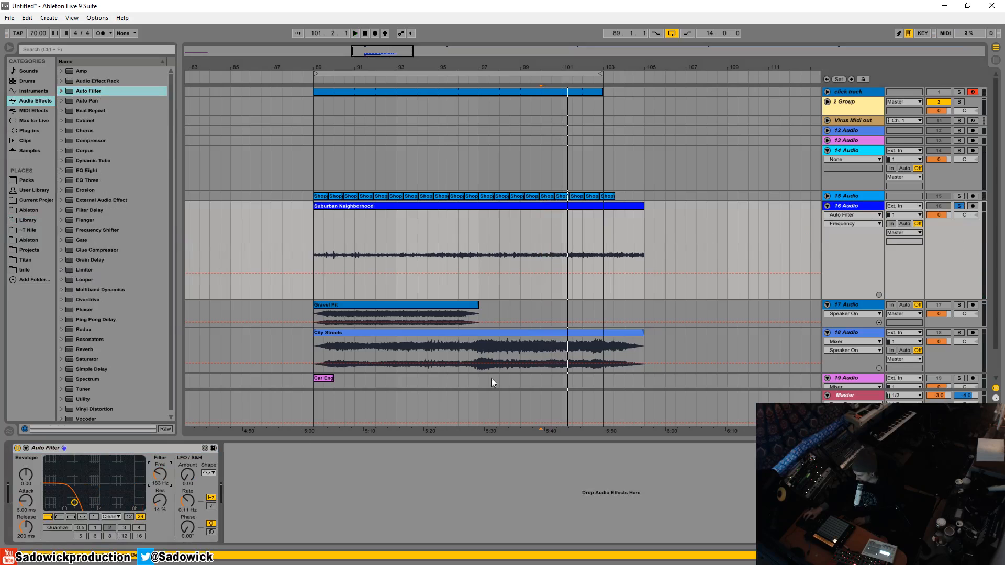
Trim the end of the Suburban Neighborhood clip to bar 103 and set the filter cutoff to 278 Hz during playback
click(418, 207)
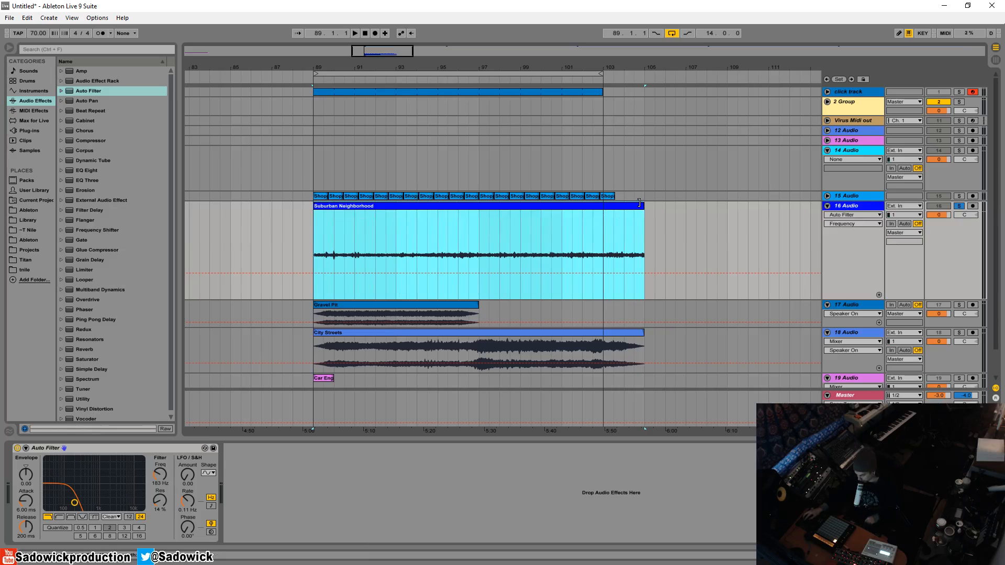
drag(639, 203, 603, 210)
key(space)
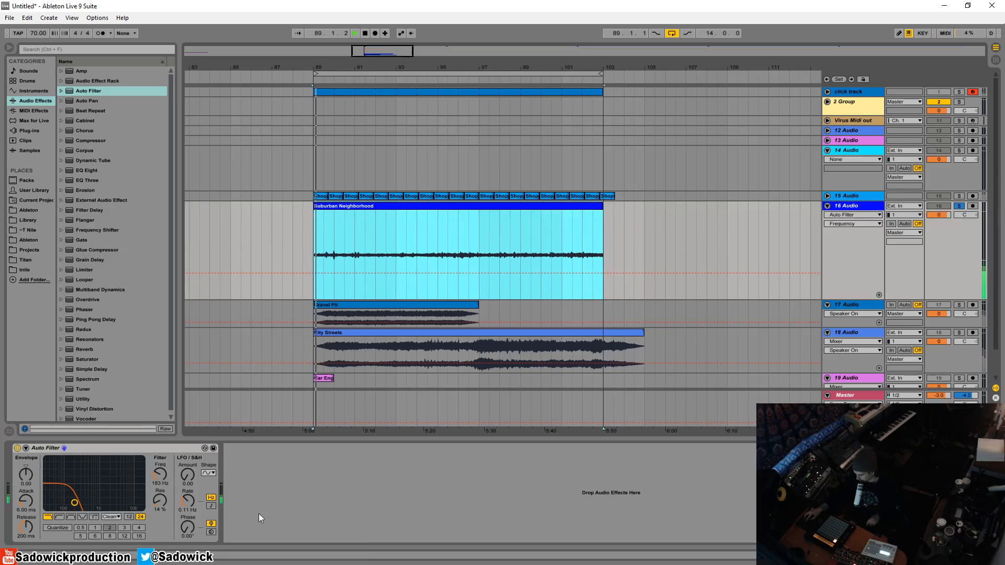
drag(160, 475, 159, 464)
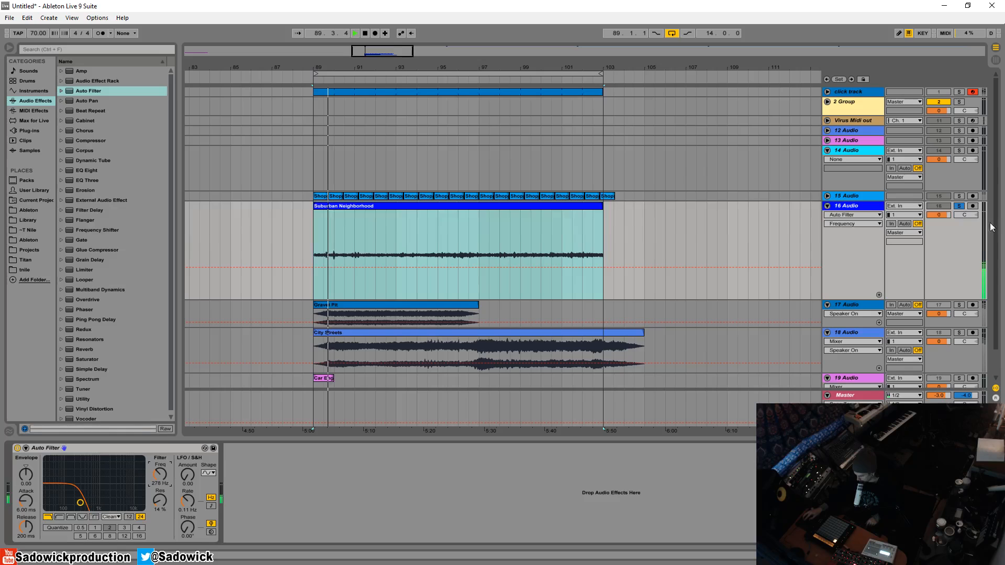
Unsolo and fold track 16, and enlarge and solo track 17 with the Gravel Pit clip
click(959, 206)
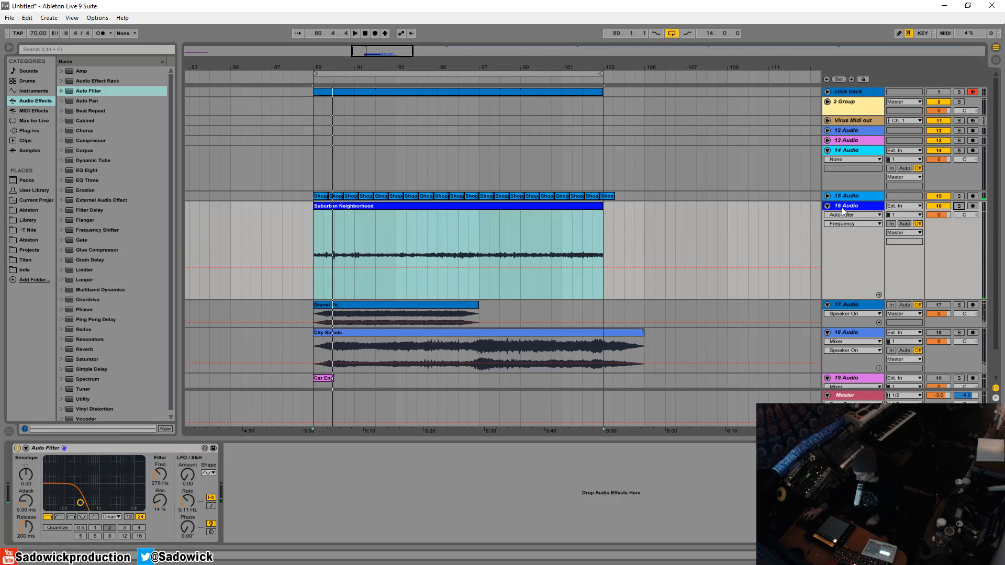
click(827, 206)
drag(950, 238, 949, 291)
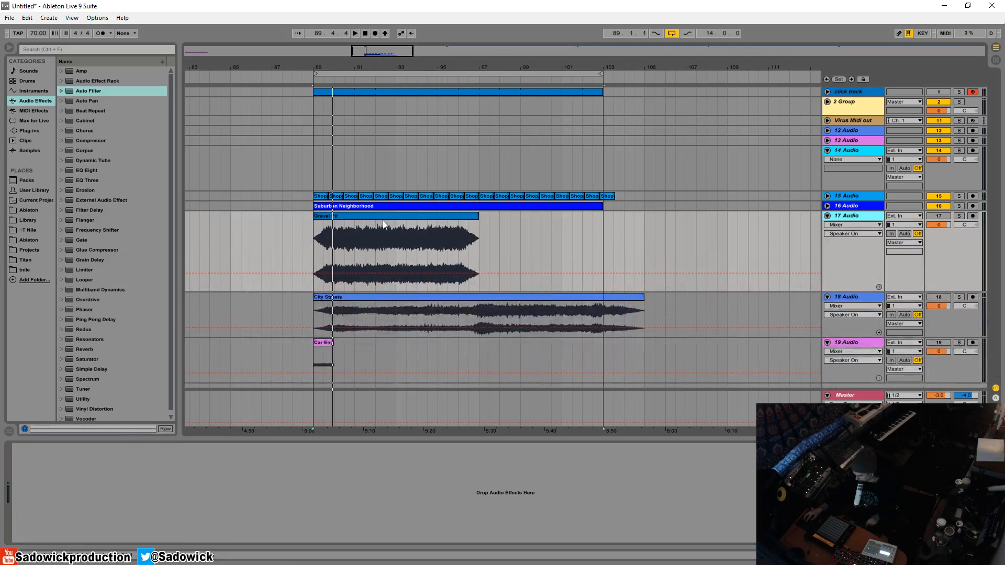
click(385, 217)
click(958, 215)
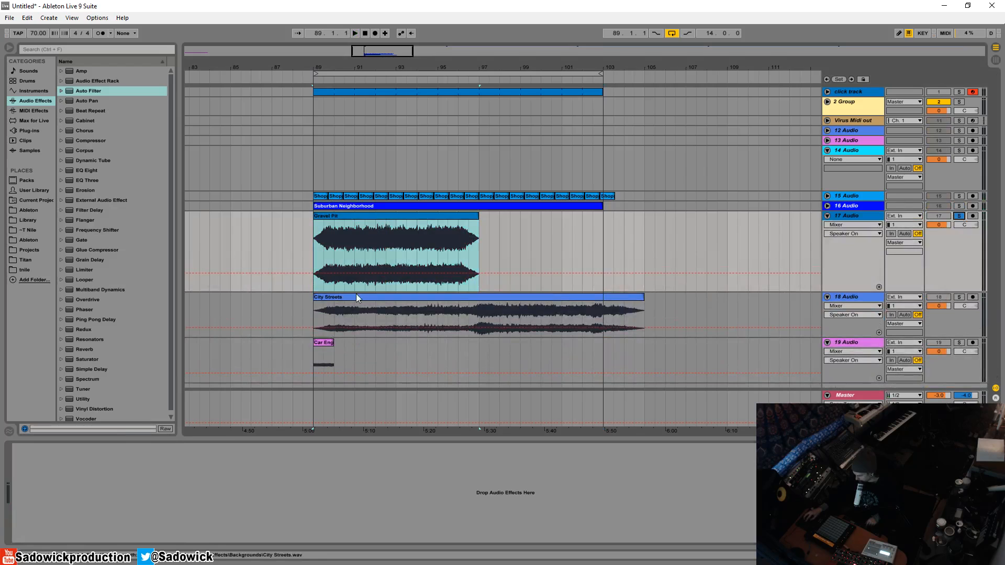
Play back the Gravel Pit clip and lower the volume of track 17 to -7.1 dB
click(365, 239)
key(space)
drag(948, 225, 948, 246)
key(space)
Cut the faded start and end off the Gravel Pit clip so it spans bars 89 to 94, with warping turned off
click(323, 215)
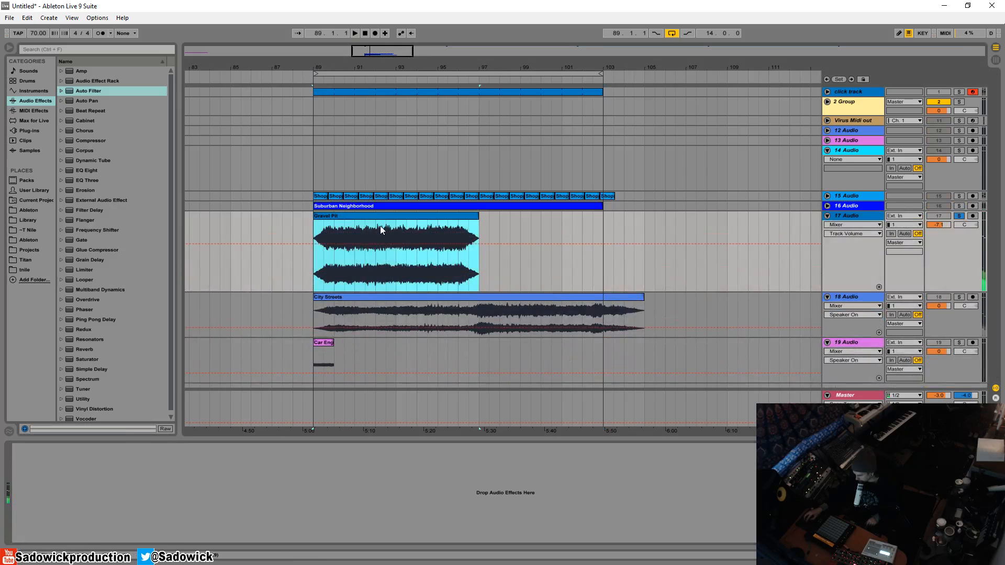
drag(321, 222, 353, 215)
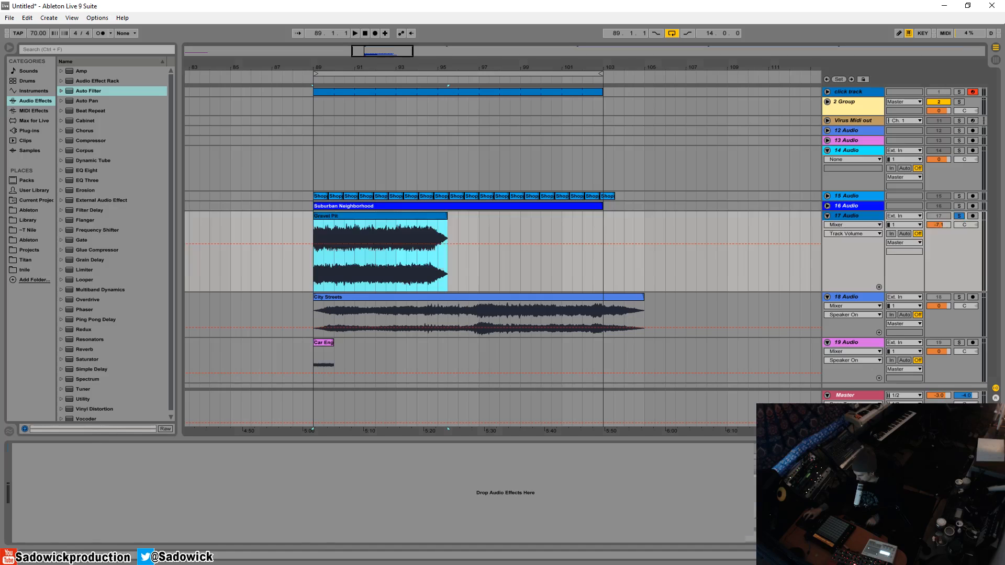
double_click(353, 216)
click(115, 459)
drag(432, 213, 416, 214)
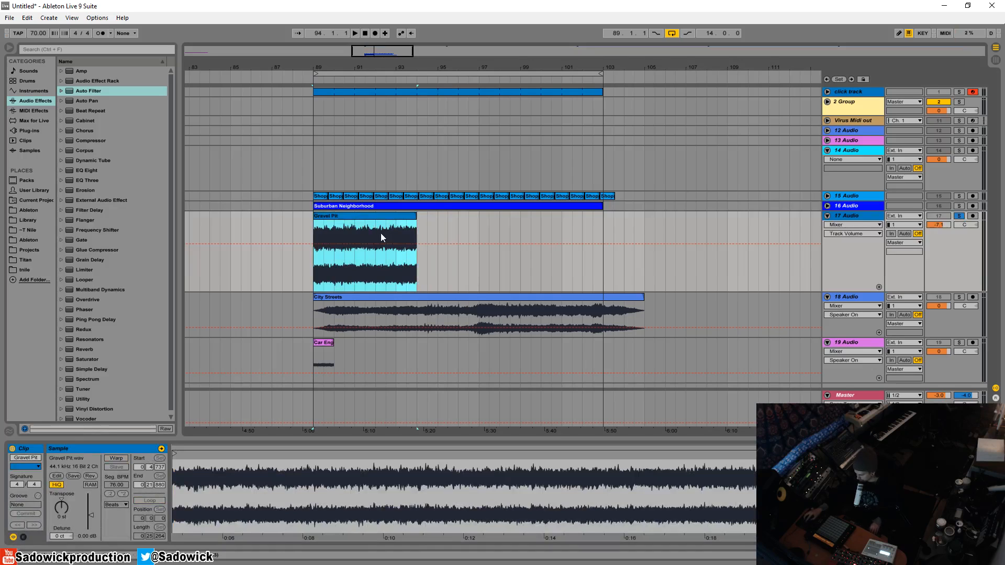
Show the fades on track 17 and give the Gravel Pit clip a fade-out about one bar long
click(346, 233)
click(346, 215)
right_click(344, 228)
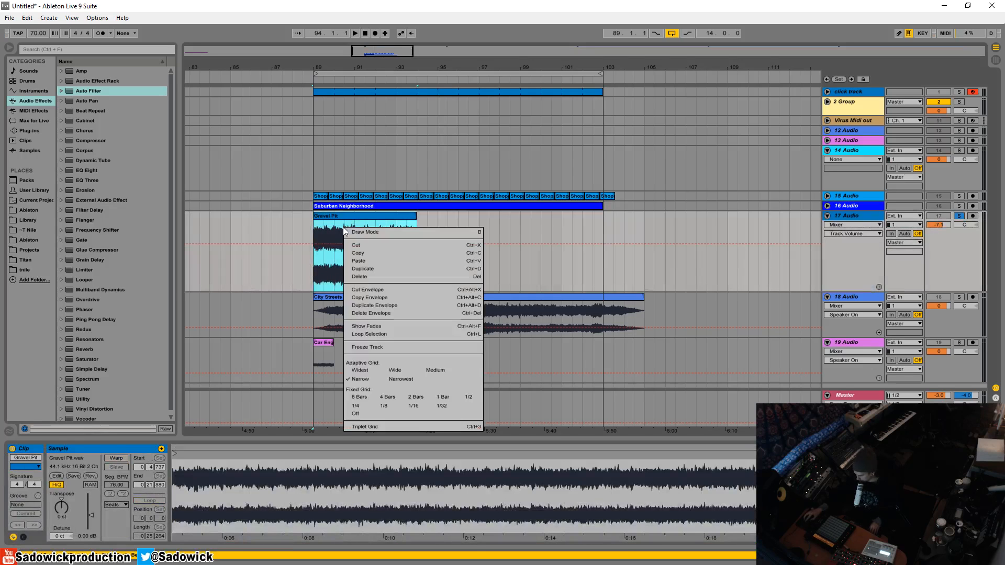
click(366, 326)
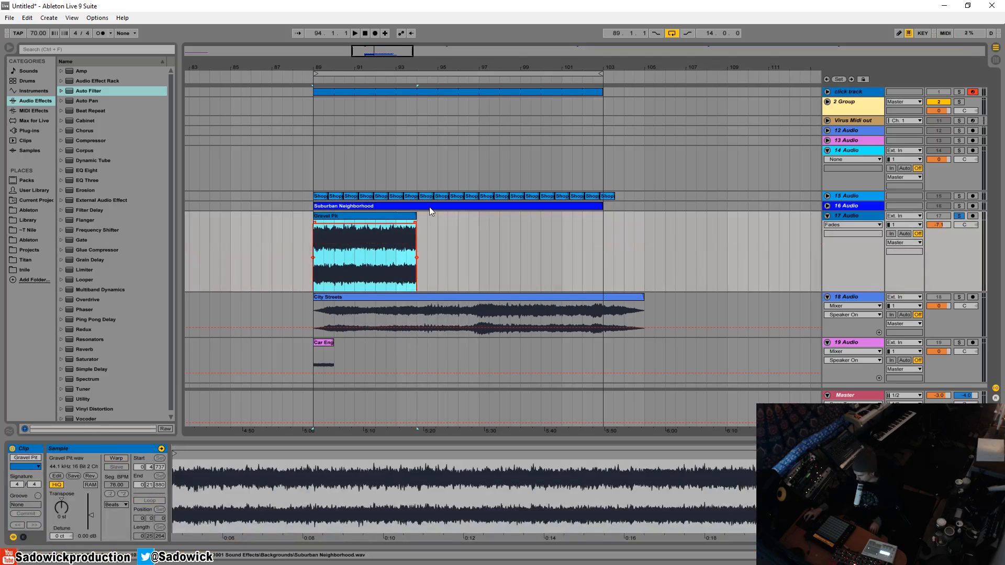
mouse_move(417, 222)
mouse_down()
mouse_move(326, 231)
mouse_move(394, 236)
mouse_up()
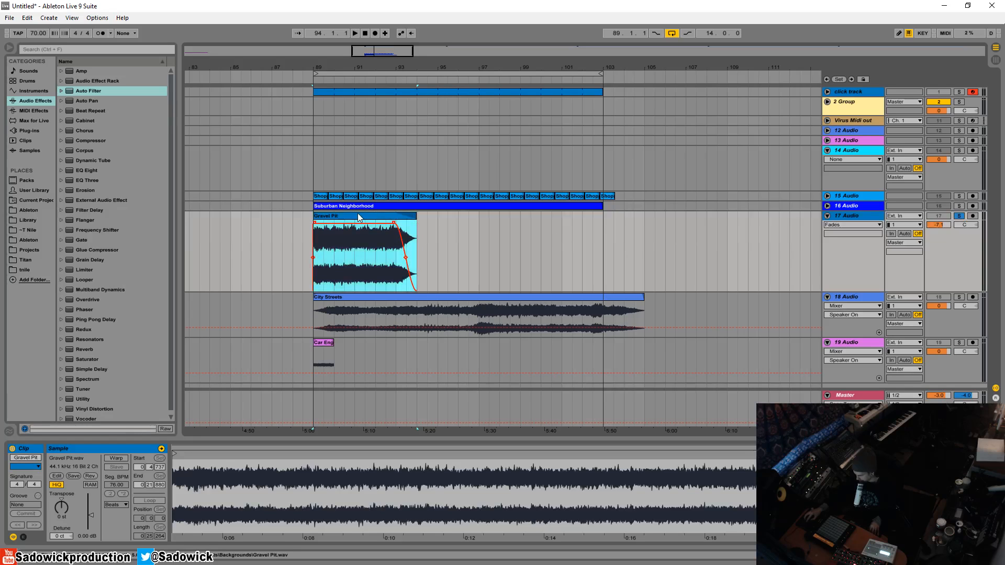
Duplicate the Gravel Pit clip and overlap the copy with the original, crossfading them between about bars 91 and 92.5
key(ctrl+d)
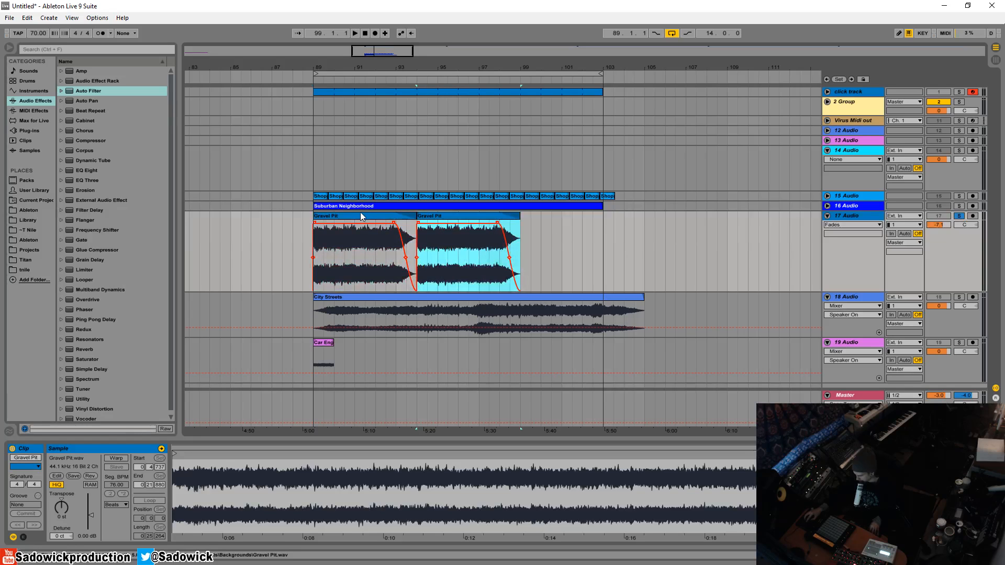
drag(462, 215, 353, 223)
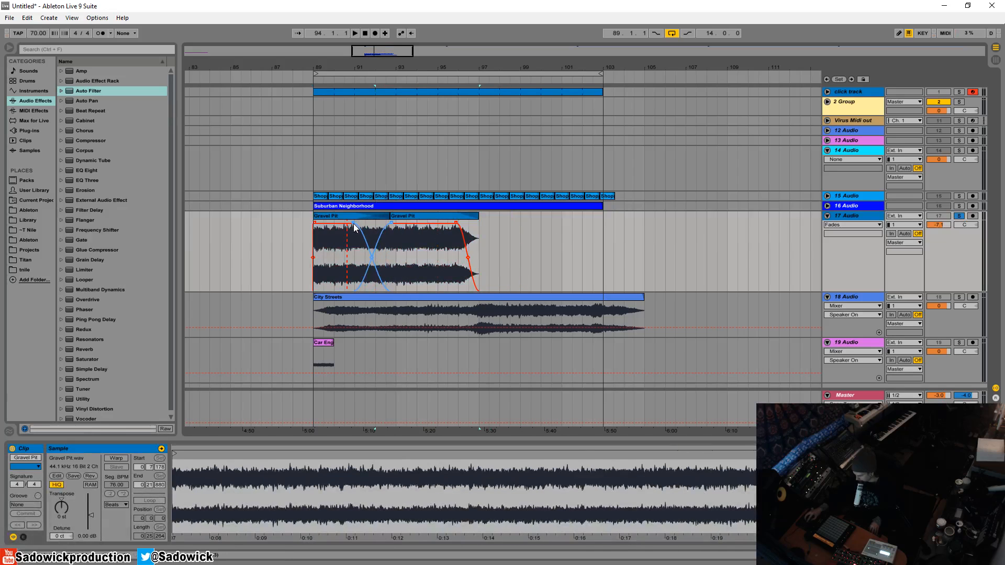
Try repeating the first Gravel Pit clip along track 17 and undo the copies back to the crossfaded pair
click(381, 216)
key(ctrl+z)
key(ctrl+z)
key(ctrl+z)
key(ctrl+z)
key(ctrl+z)
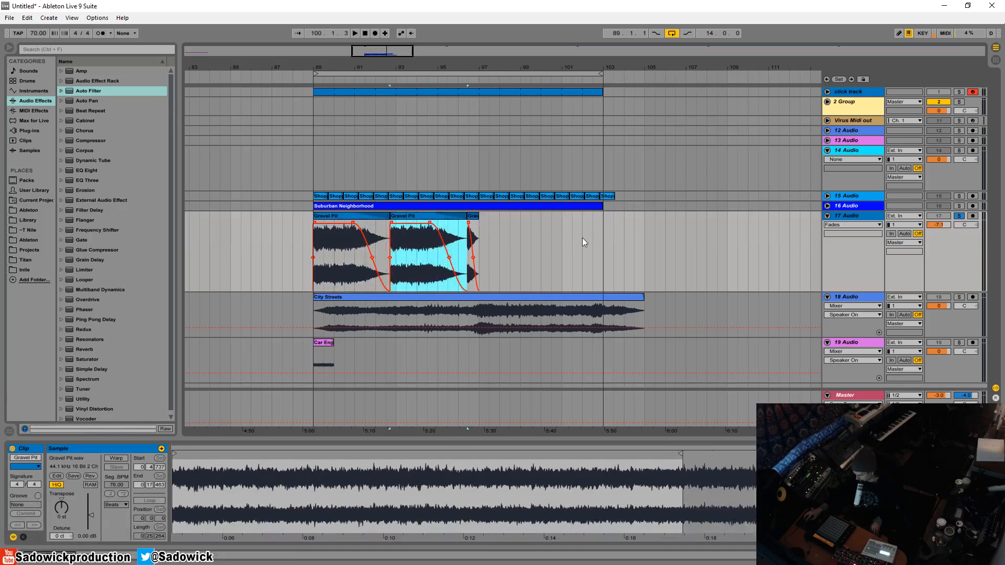
key(ctrl+z)
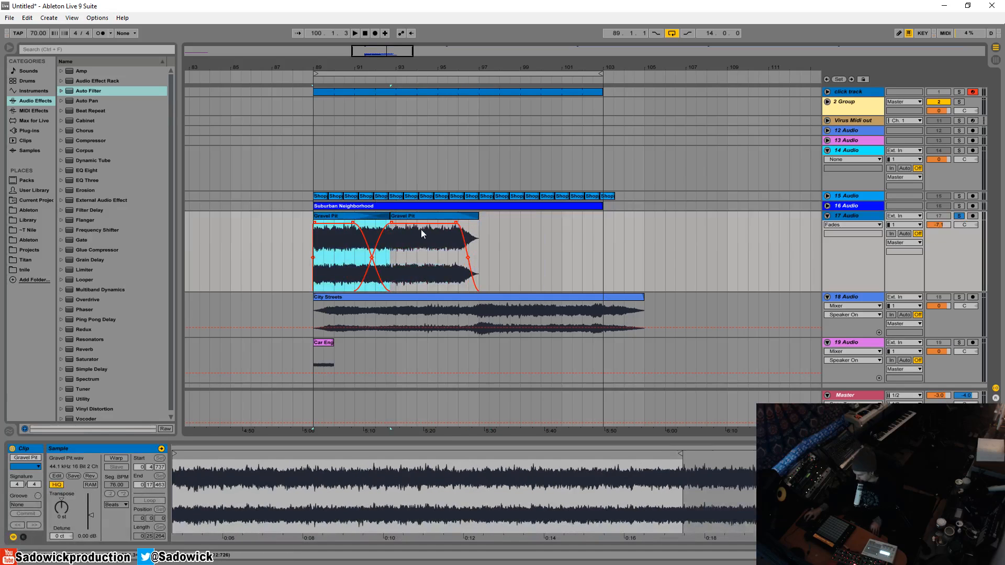
Duplicate the second Gravel Pit clip twice along track 17 and extend the end of the last copy to about bar 106.5
click(405, 216)
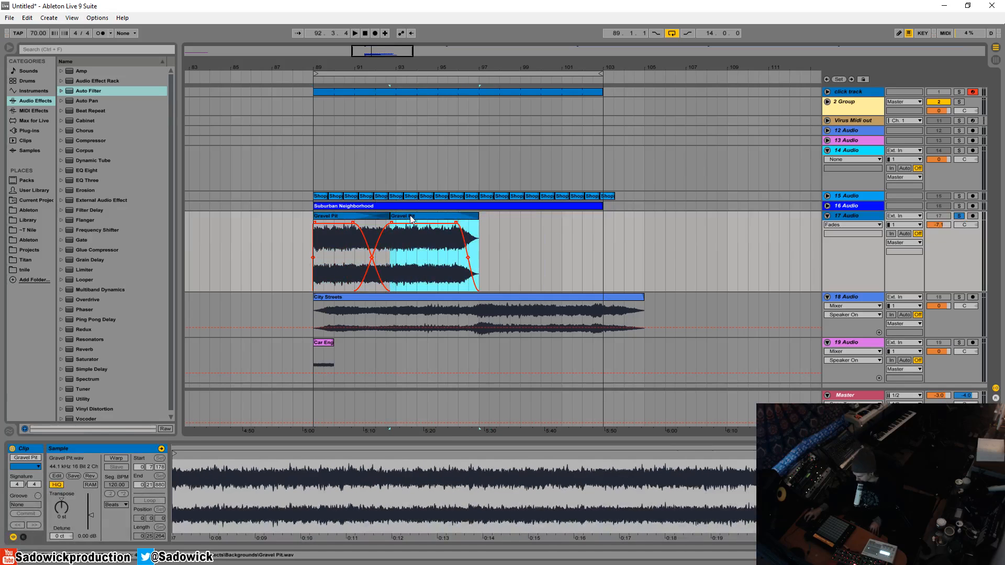
key(ctrl+d)
key(ctrl+d)
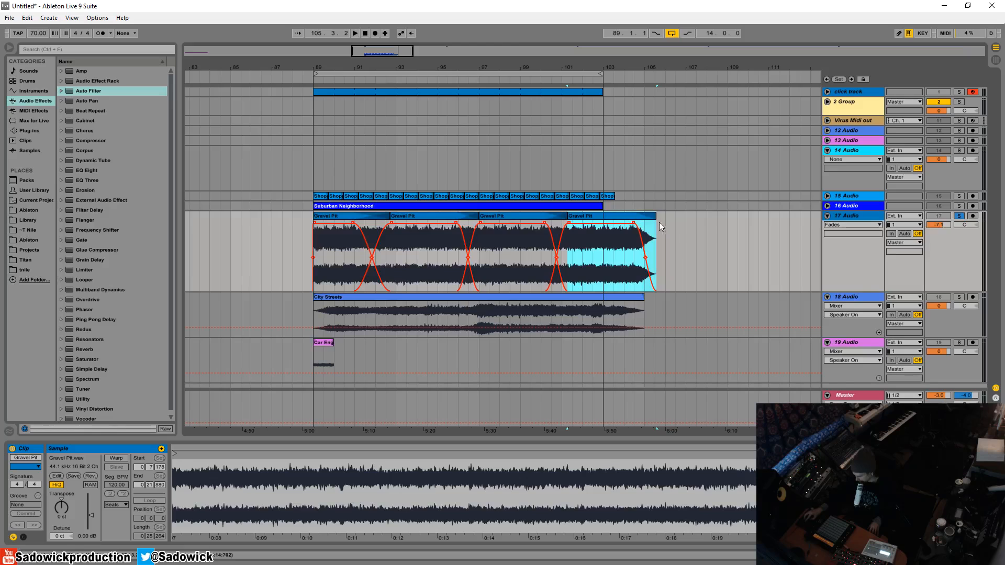
mouse_move(655, 221)
mouse_down()
mouse_move(605, 222)
mouse_move(676, 225)
mouse_move(660, 222)
mouse_up()
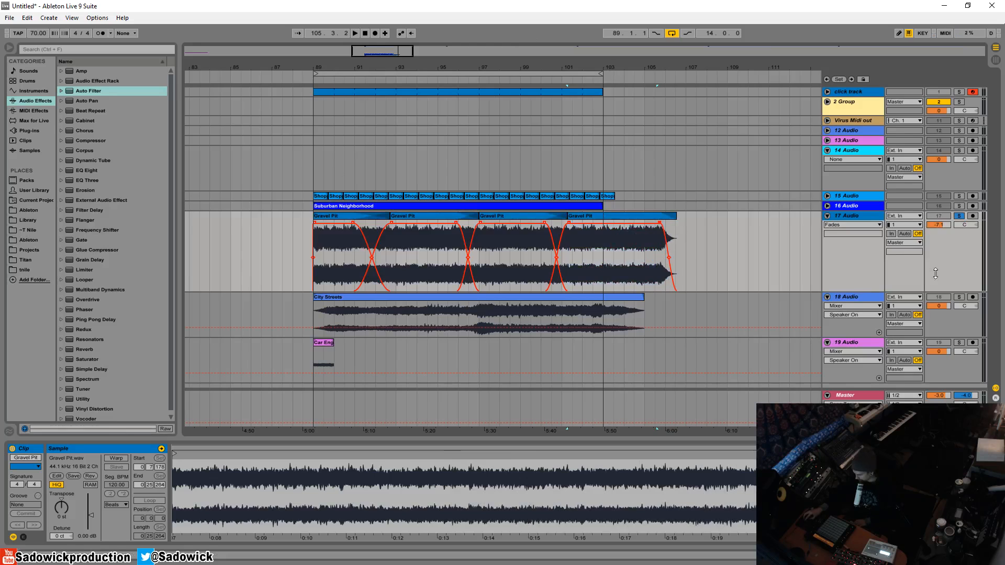
Reduce the height of track 17 and select its first Gravel Pit clip
drag(935, 273, 935, 274)
click(344, 90)
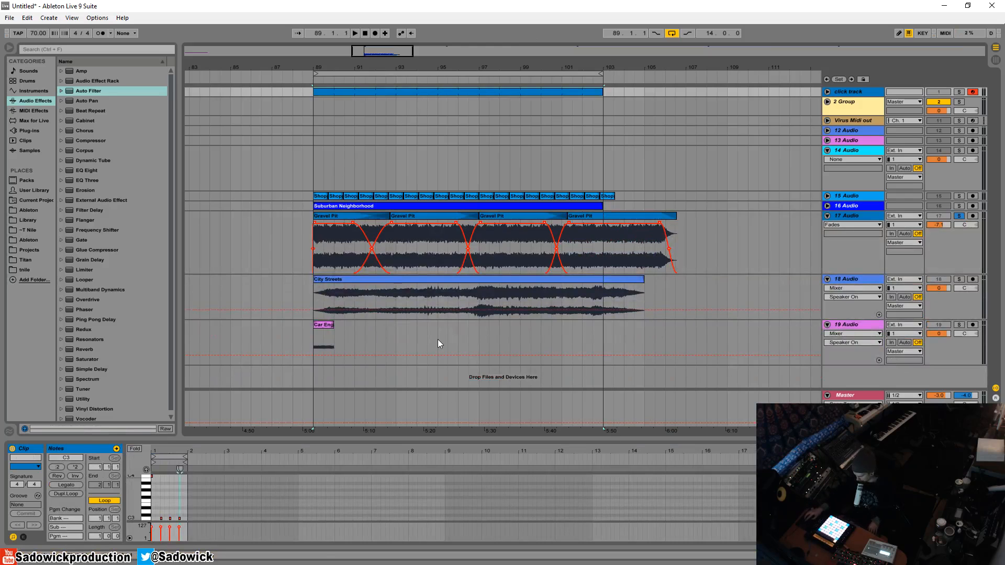
click(358, 224)
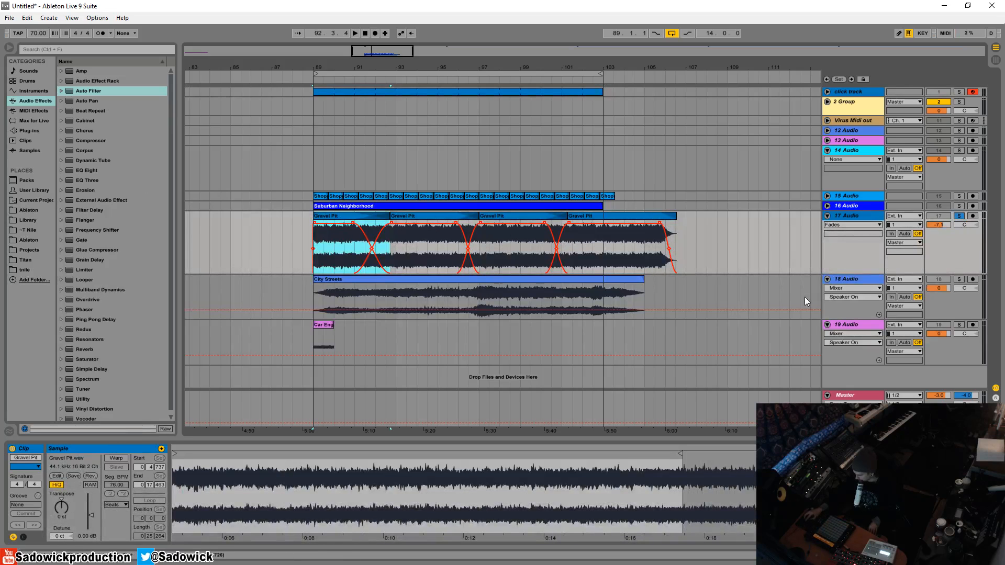
Lower track 17's volume to -8.1 dB while playing the Gravel Pit clips
key(space)
drag(949, 235, 948, 240)
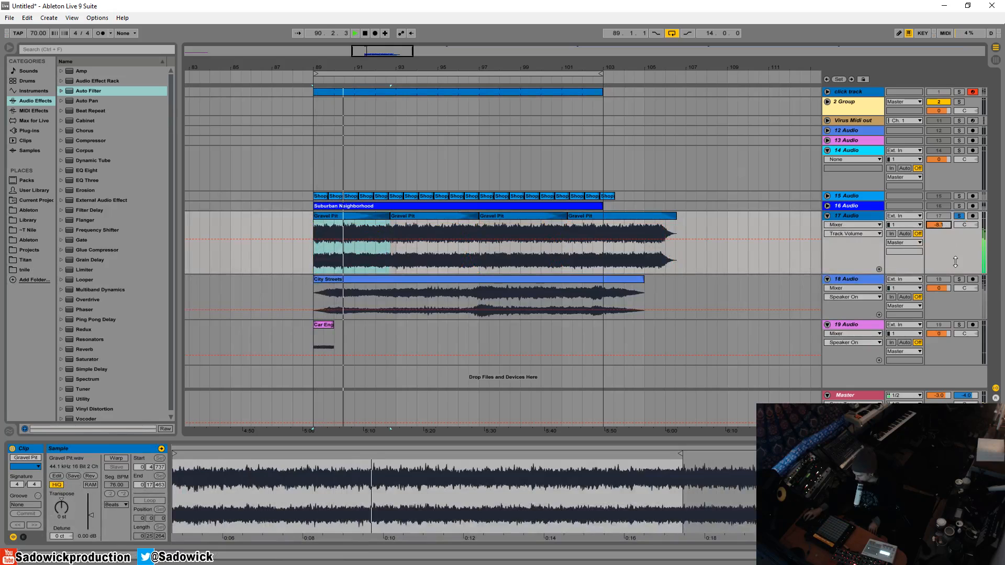
key(shift+Tab)
key(space)
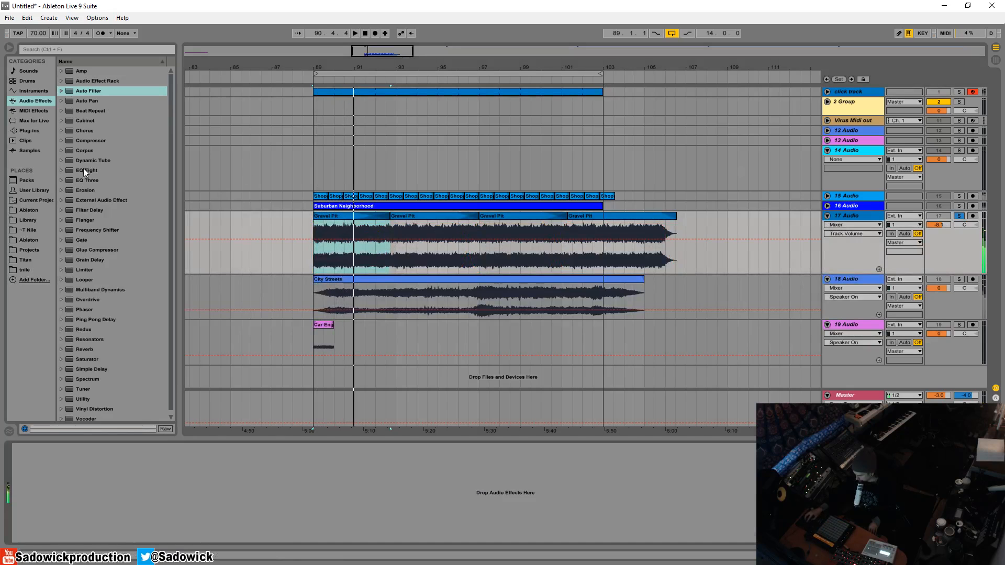
Add EQ Eight to track 17 and shape its mid and high cuts, setting one band to 1.16 kHz and -14.3 dB
drag(83, 170, 148, 505)
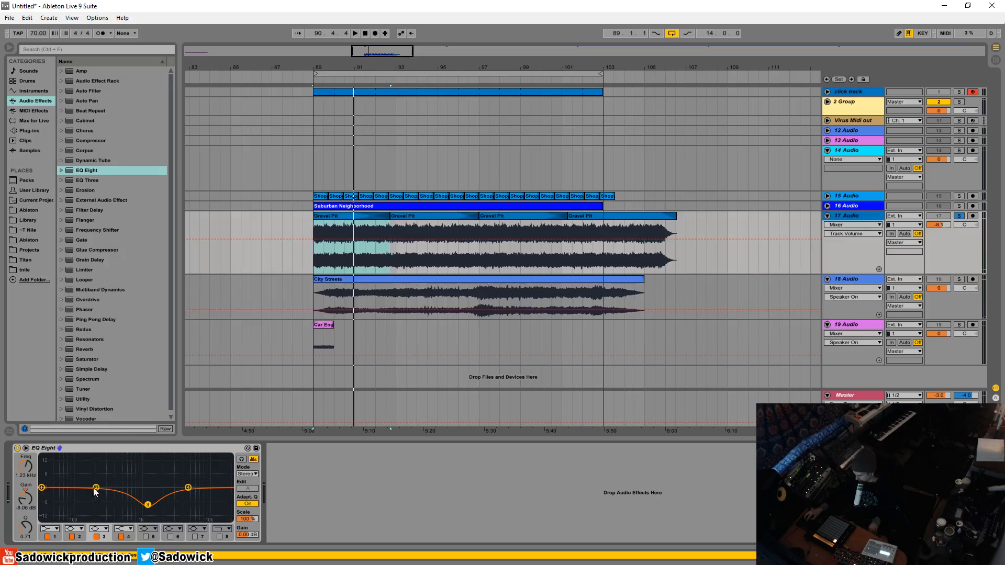
drag(96, 488, 147, 518)
key(space)
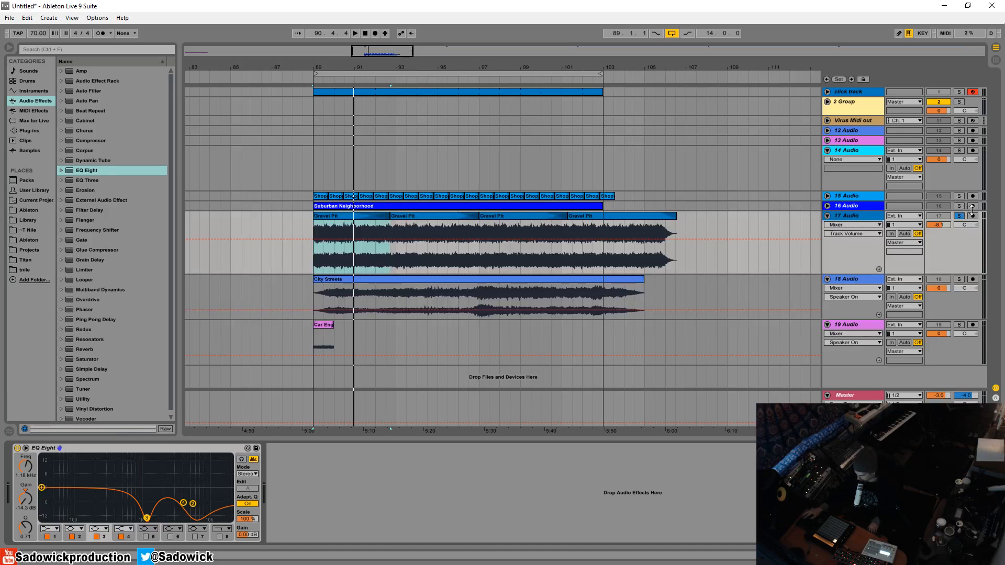
Unsolo and collapse track 17, then solo track 18 and increase the height of its City Streets lane
click(959, 216)
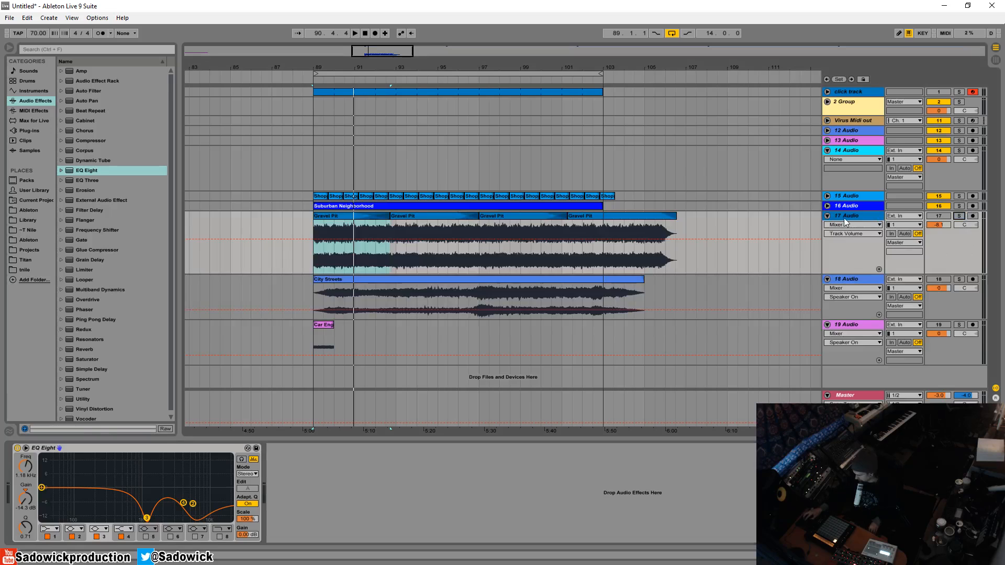
click(827, 216)
click(958, 226)
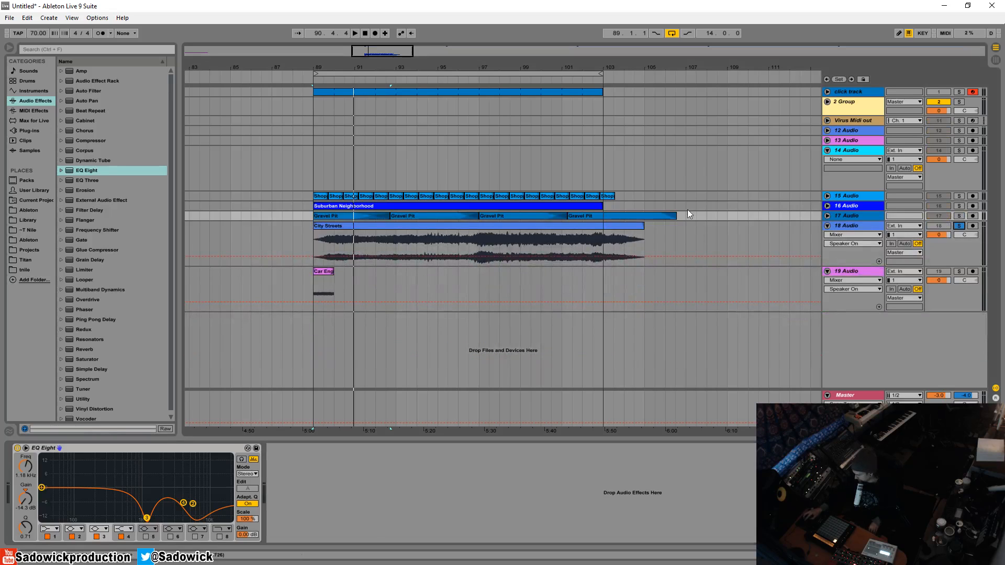
click(401, 237)
drag(944, 247, 946, 275)
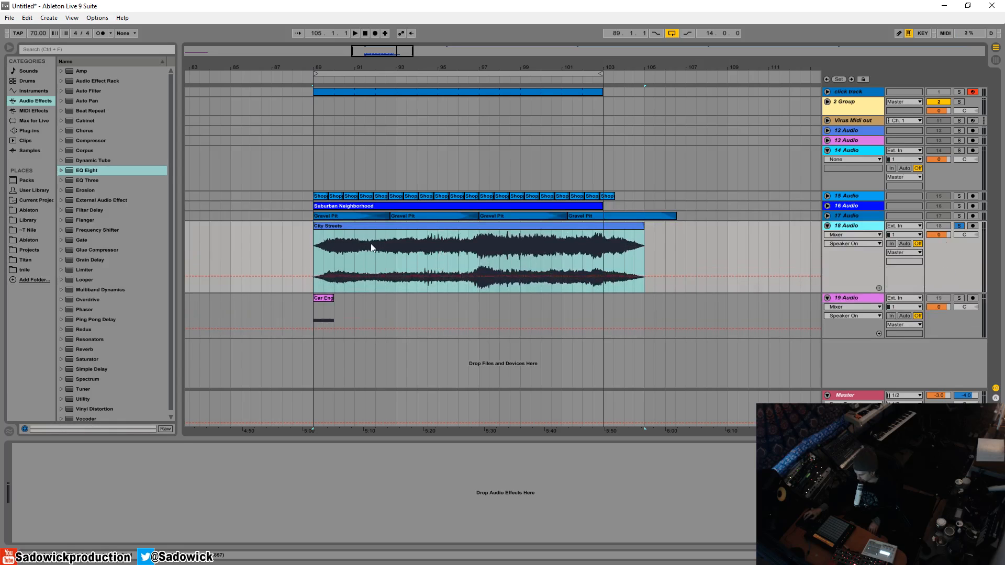
Play the City Streets clip and lower track 18's volume to -3.7 dB
click(389, 259)
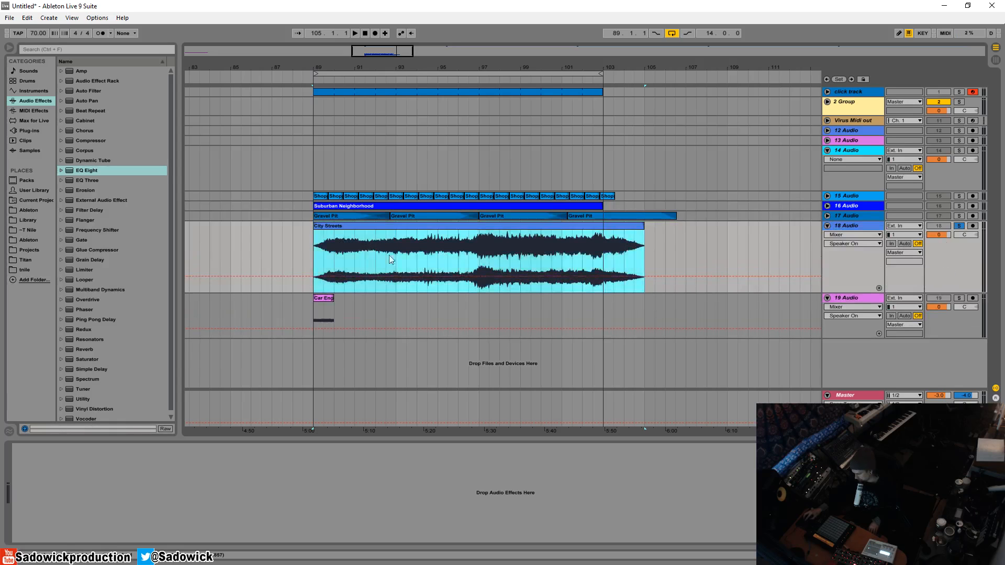
click(323, 251)
key(space)
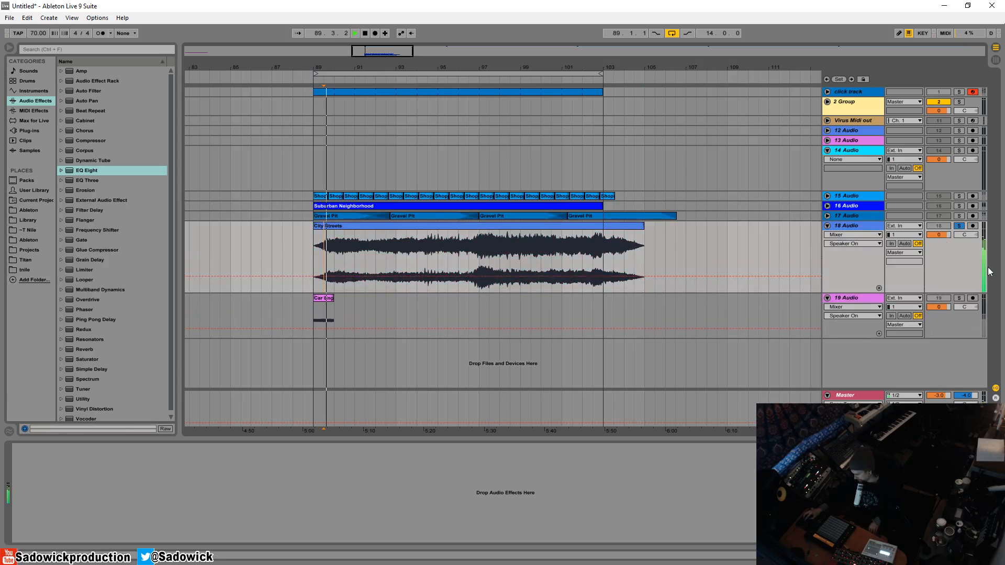
click(939, 235)
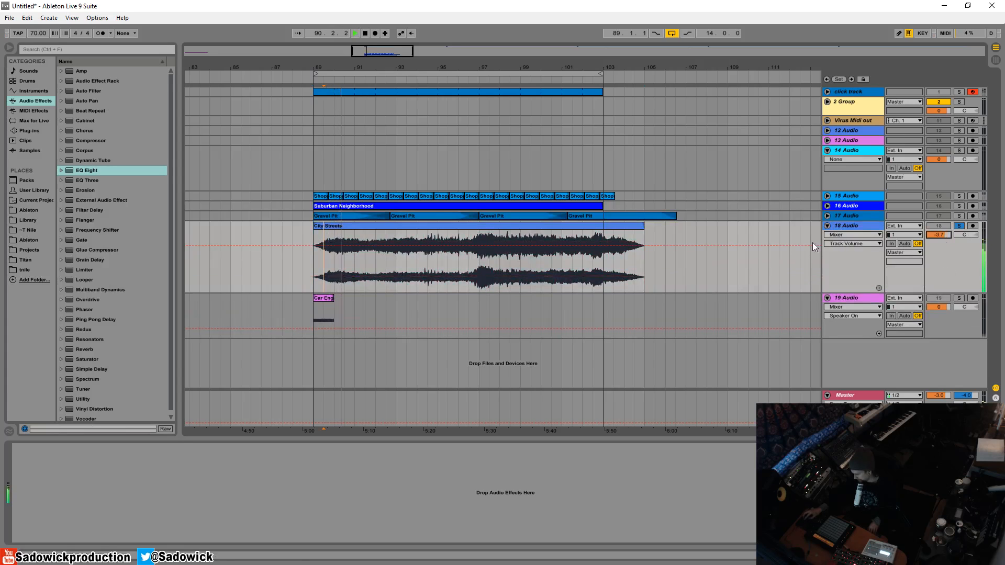
Turn off warping for the City Streets clip on track 18 and reselect the clip
click(599, 226)
key(space)
key(shift+Tab)
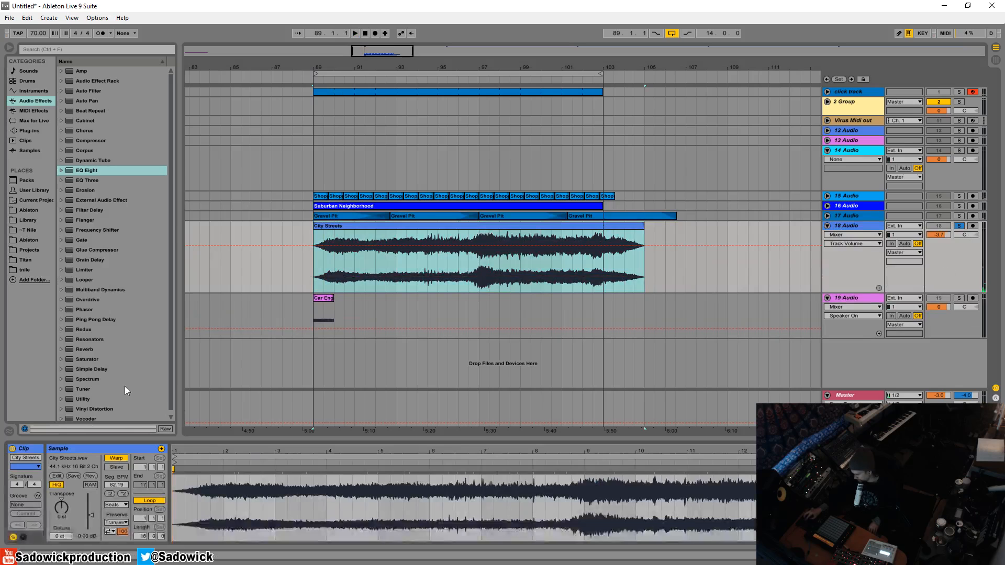
click(109, 457)
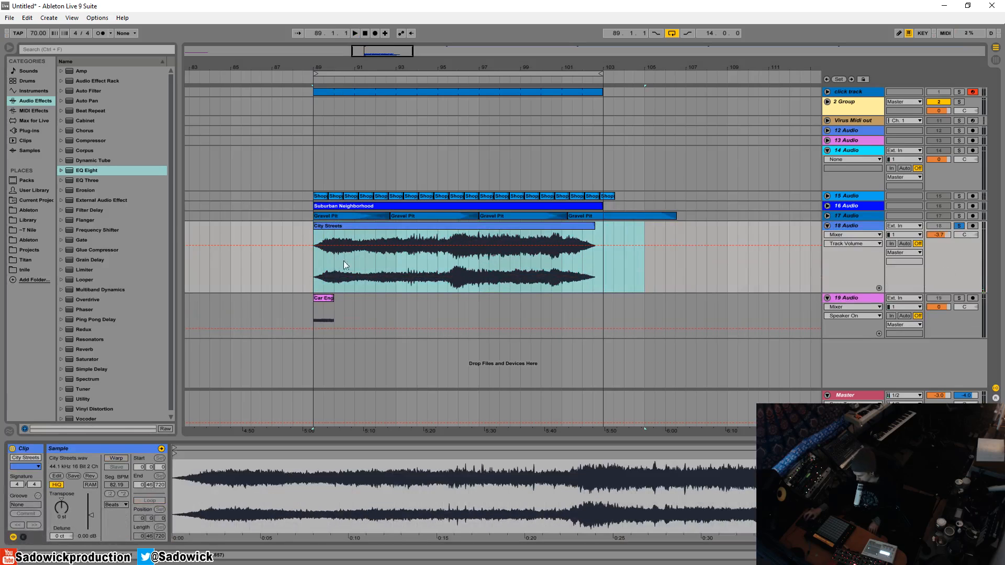
click(397, 218)
click(384, 231)
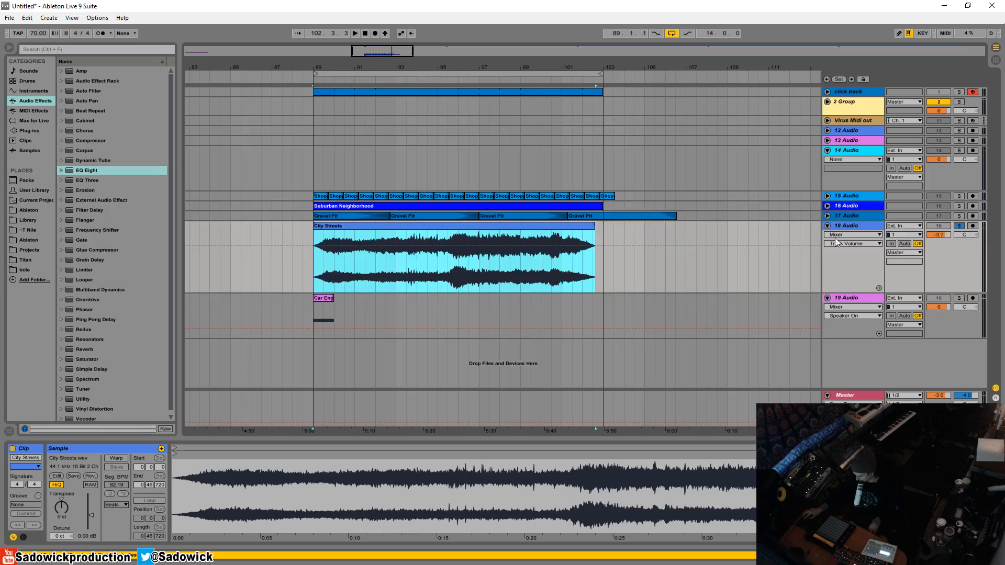
Play through the City Streets clip and delete its section from about bar 93 to bar 94.2
key(space)
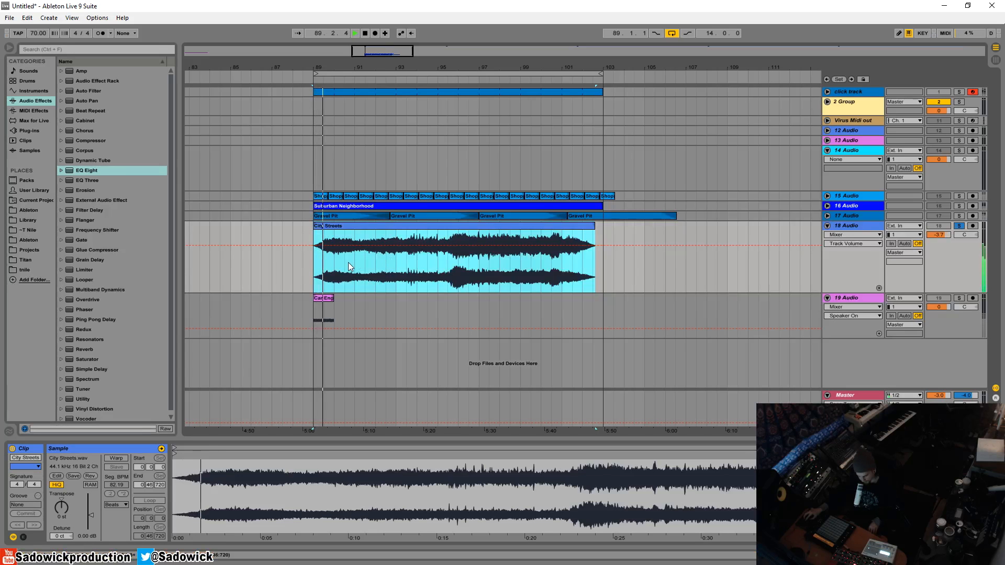
click(410, 271)
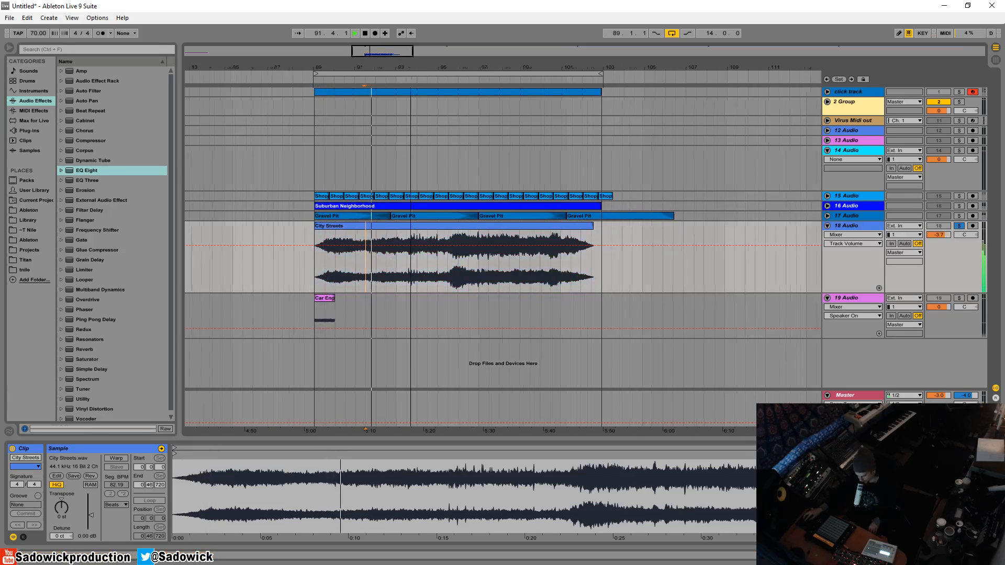
scroll(411, 266, up, 5)
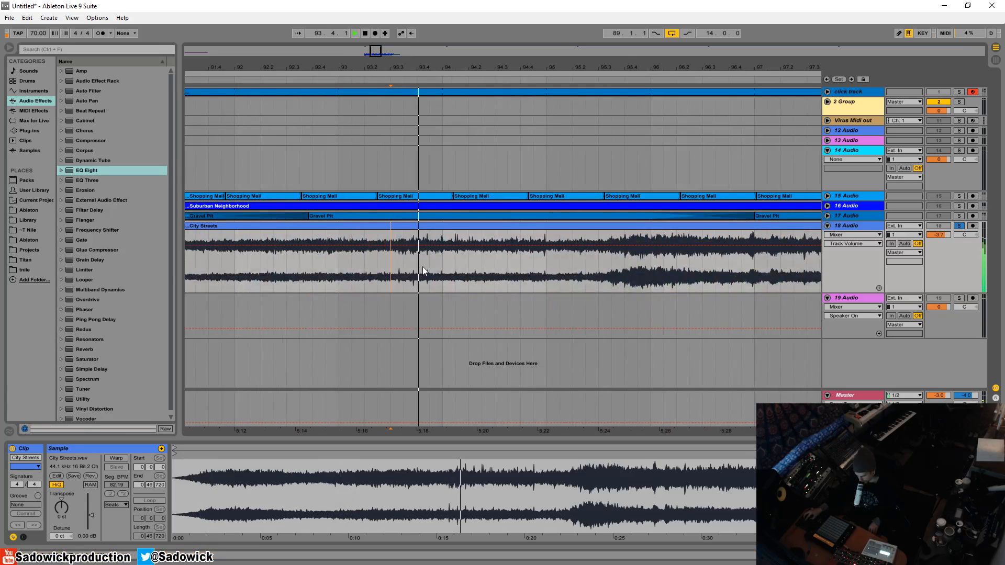
click(320, 265)
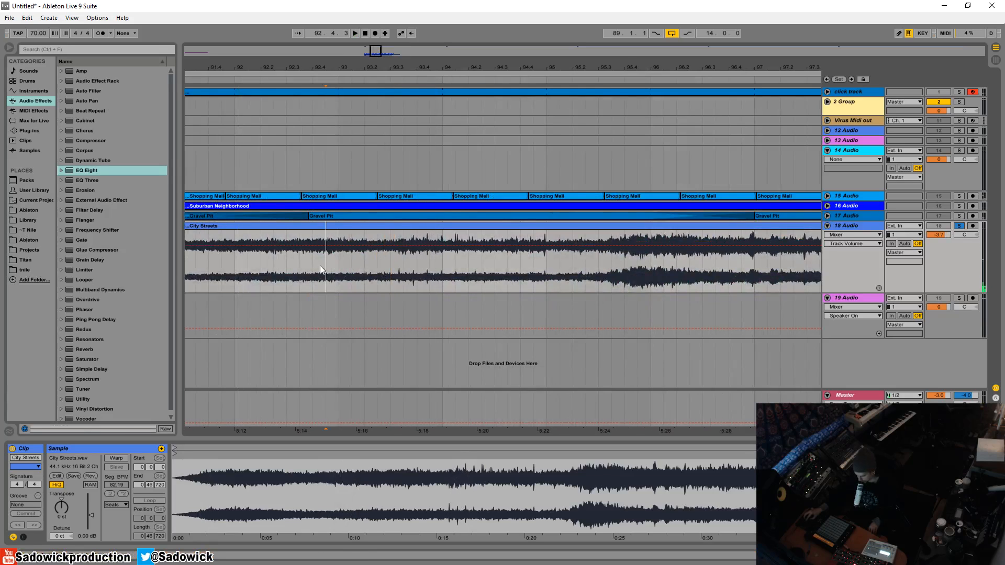
key(space)
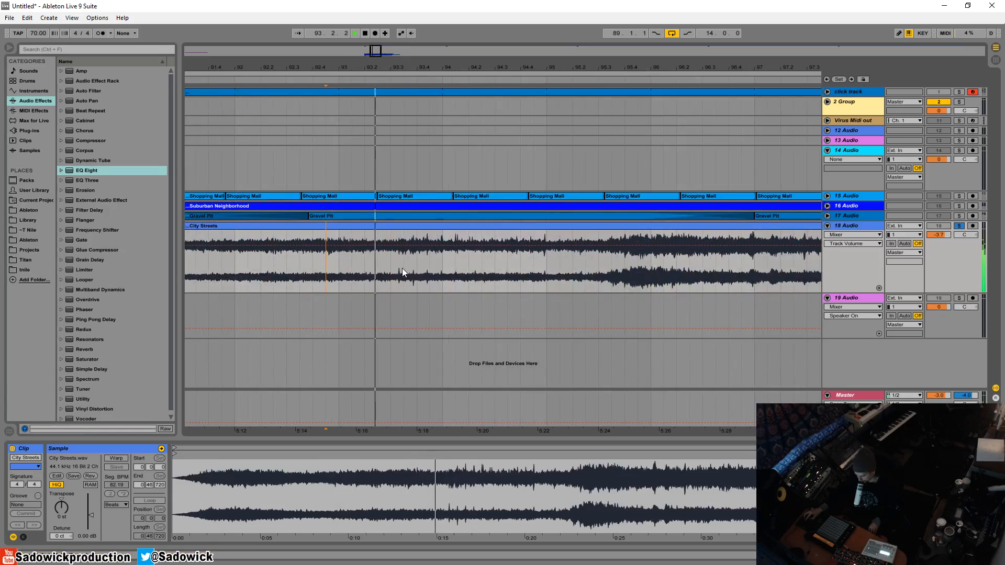
key(space)
drag(352, 271, 463, 265)
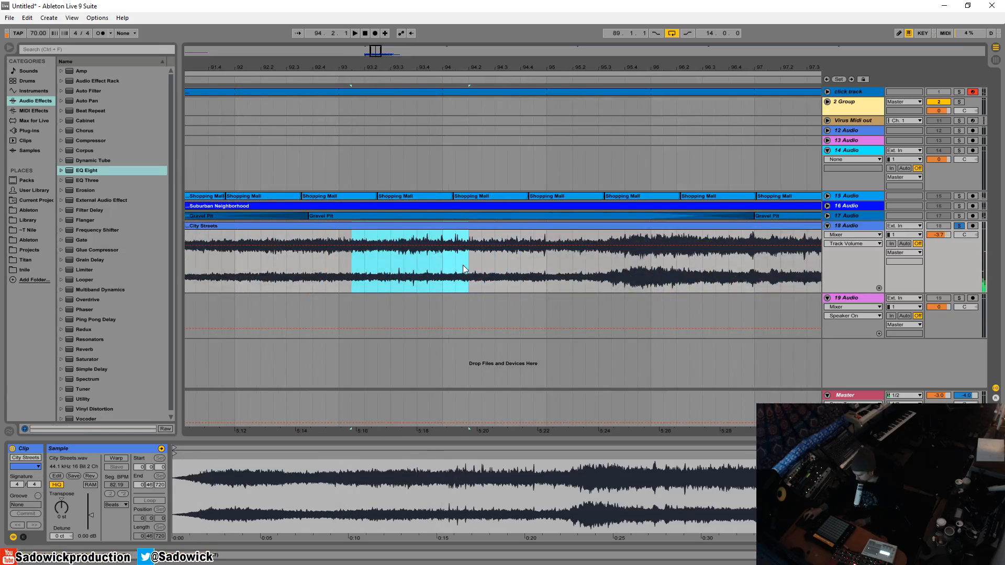
key(Delete)
Trim the second City Streets piece to start at about bar 95.2 and end at about bar 101
click(482, 225)
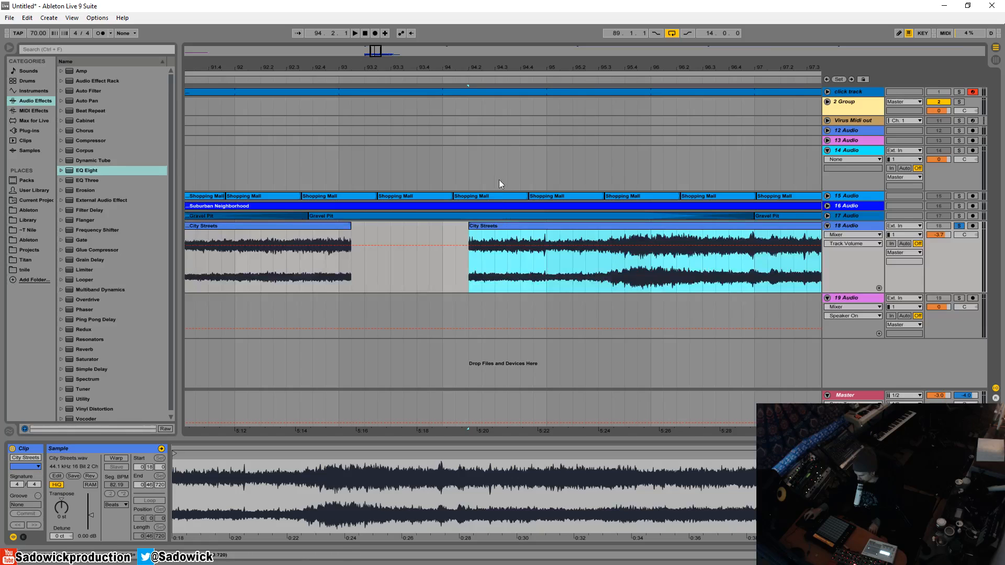
drag(524, 54, 471, 219)
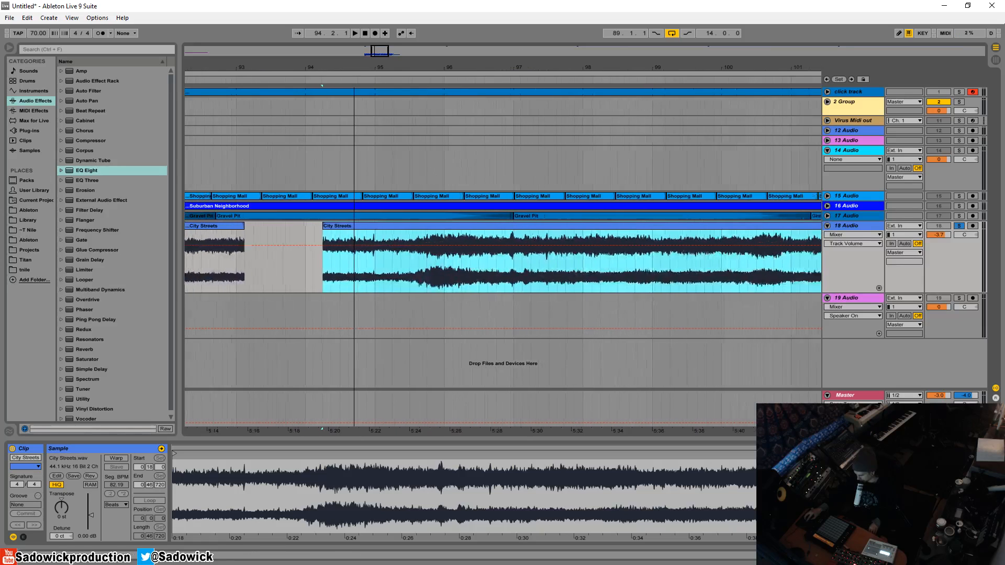
key(space)
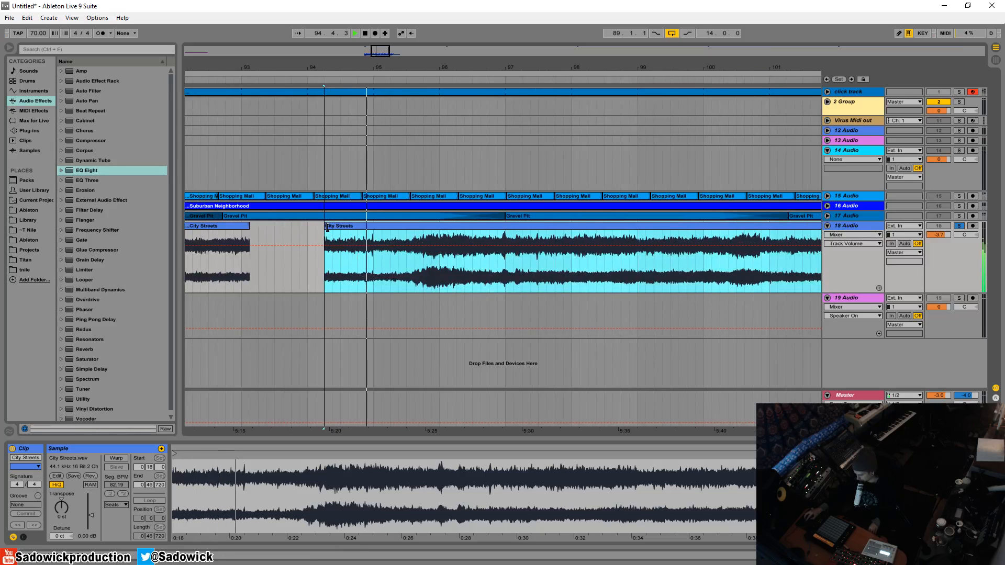
drag(327, 227, 390, 230)
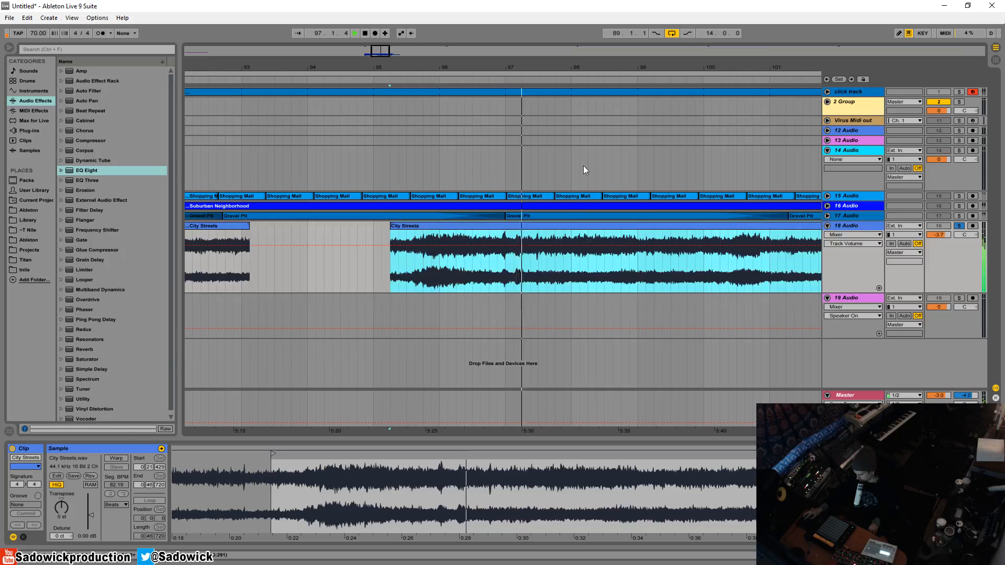
drag(541, 73, 419, 68)
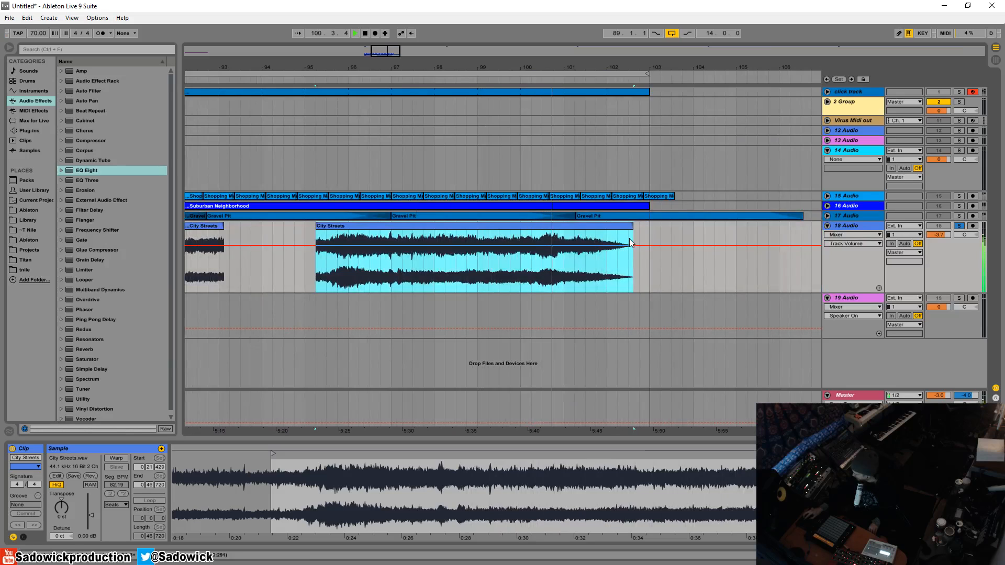
mouse_move(632, 236)
mouse_down()
mouse_move(556, 235)
mouse_move(584, 229)
mouse_up()
click(553, 241)
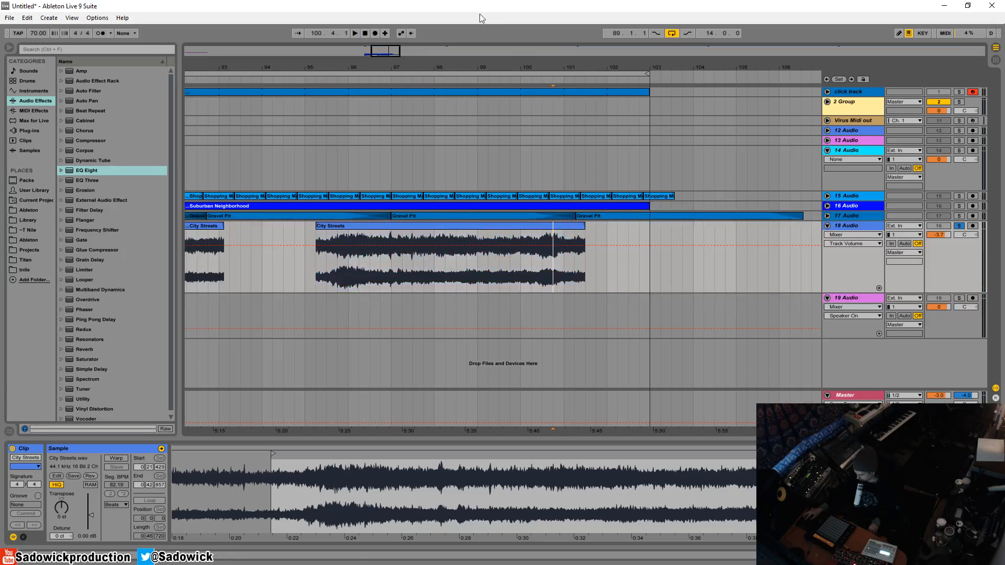
Swap the City Streets pieces so the later part starts at bar 89 and the earlier part at bar 96, and display their fades
drag(518, 68, 603, 70)
drag(377, 225, 736, 227)
drag(534, 227, 390, 224)
drag(723, 231, 536, 252)
right_click(474, 263)
click(505, 295)
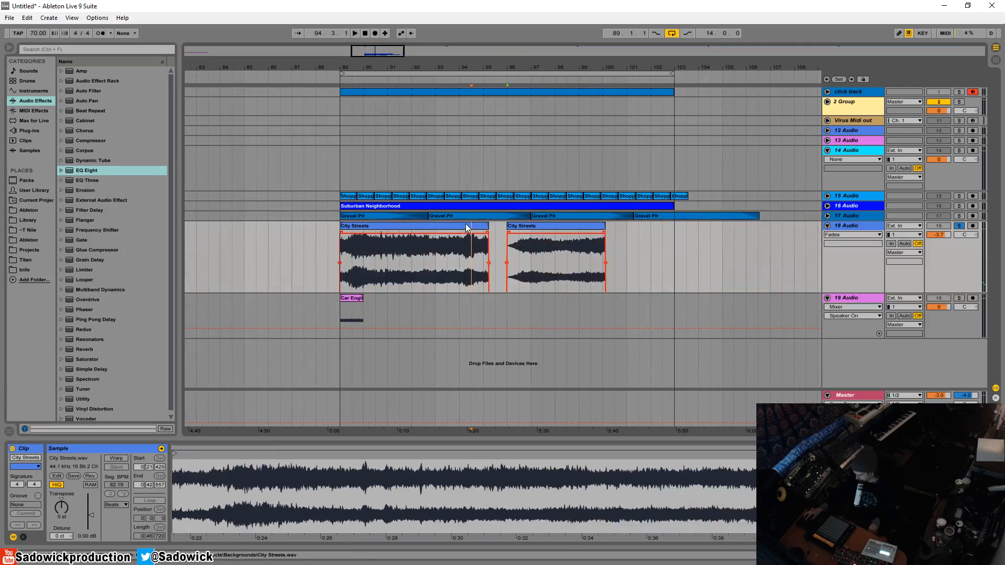
Overlap the second City Streets piece with the first, crossfade them between about bars 94 and 95, and play the transition
drag(478, 238, 530, 234)
drag(536, 227, 461, 231)
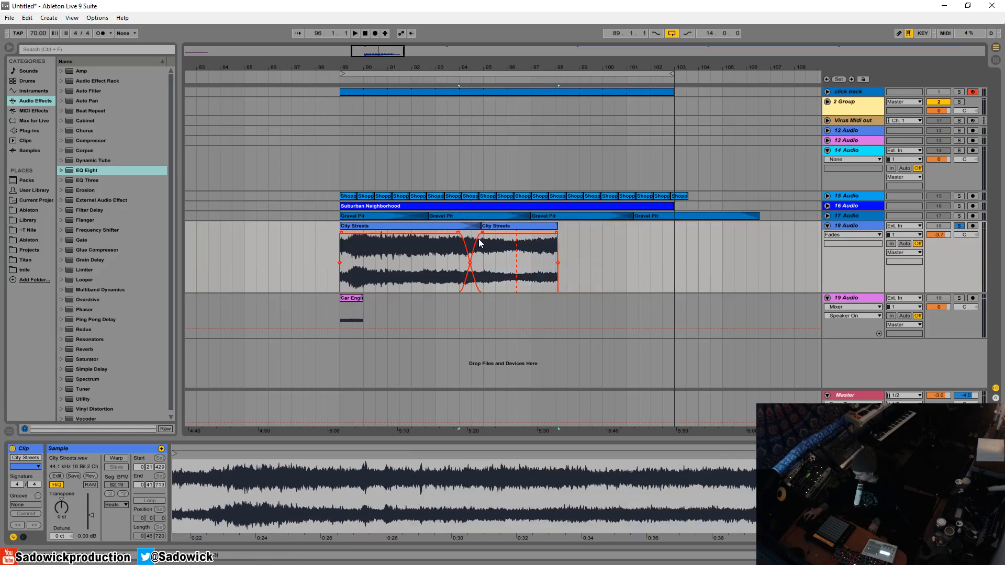
click(478, 243)
click(449, 81)
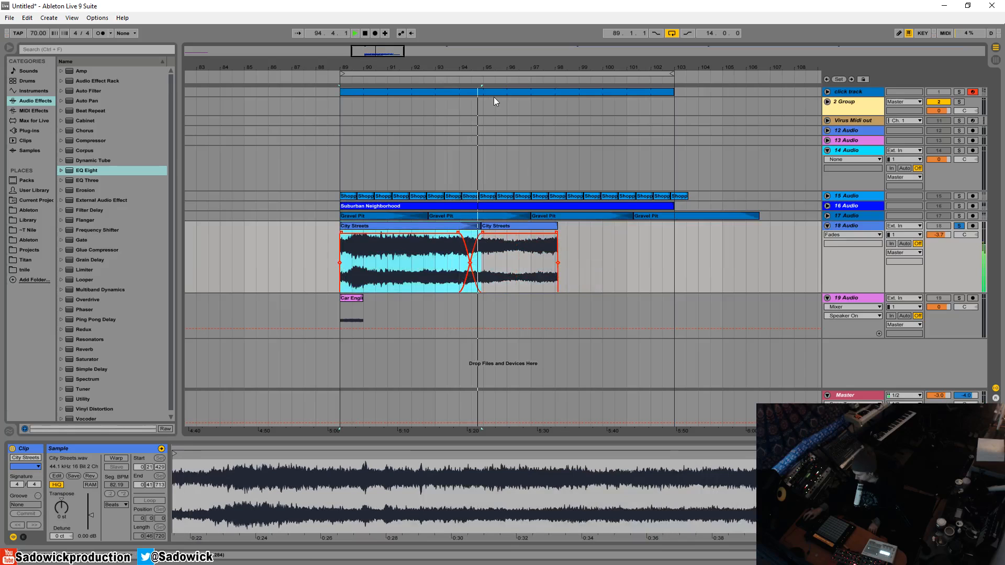
click(512, 227)
click(572, 237)
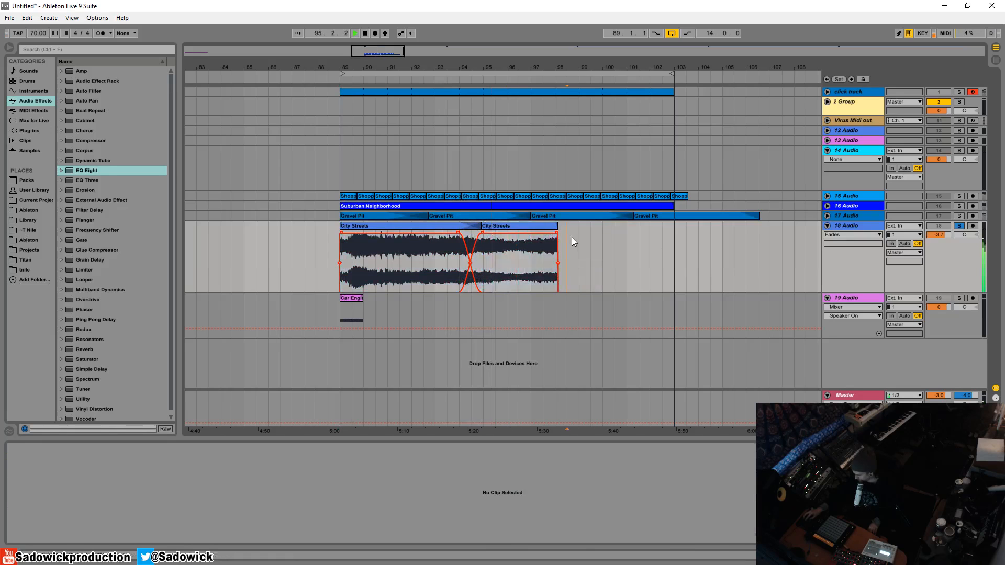
Duplicate the City Streets pair along track 18 and crossfade the copy with the original between about bars 97 and 98
drag(571, 237, 339, 247)
key(ctrl+d)
drag(606, 228, 548, 235)
click(549, 234)
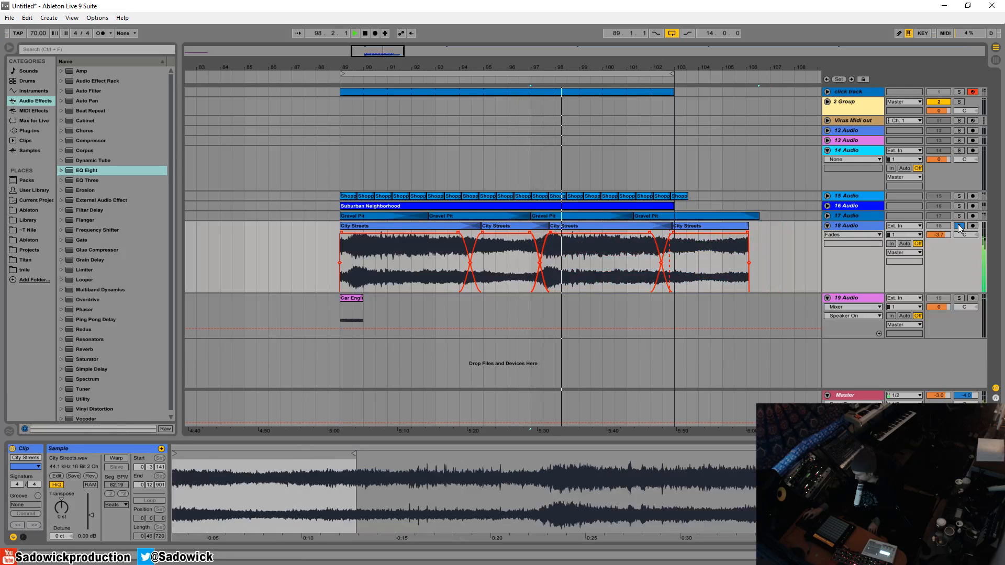
Lower track 18's volume to -4.0 dB and turn off its solo
click(946, 233)
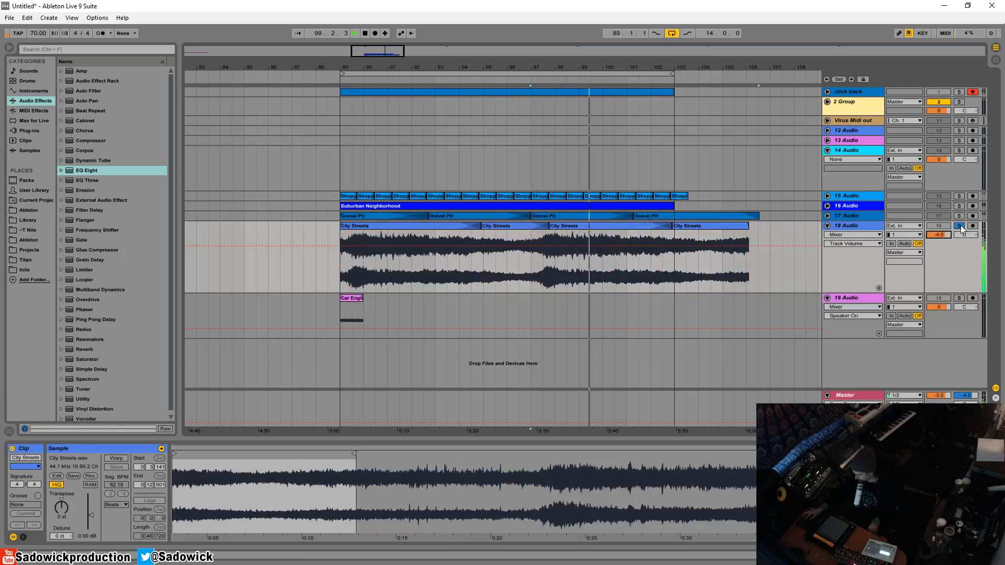
click(960, 225)
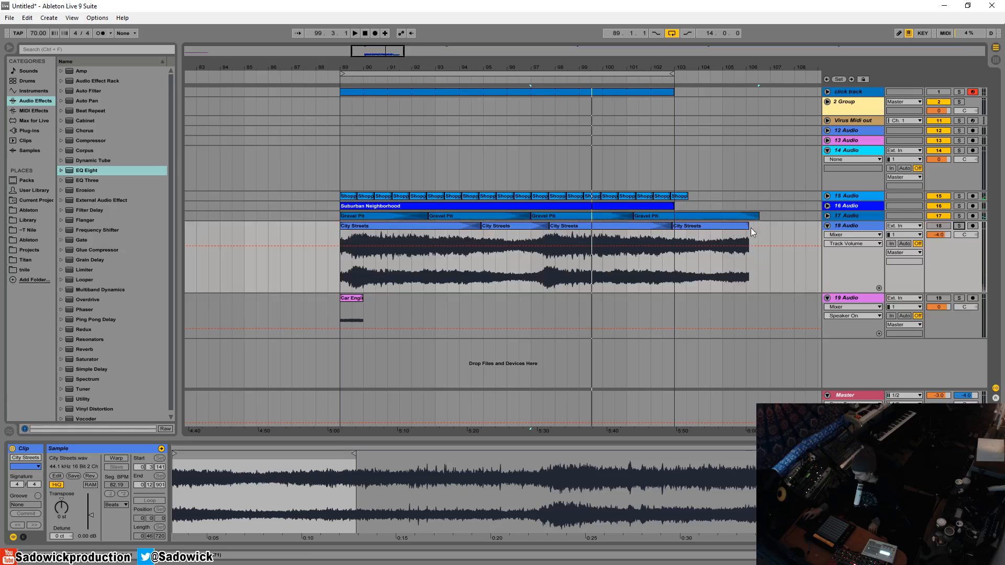
Shorten the last City Streets clip on track 18 to end at about bar 104.5
drag(749, 230, 716, 236)
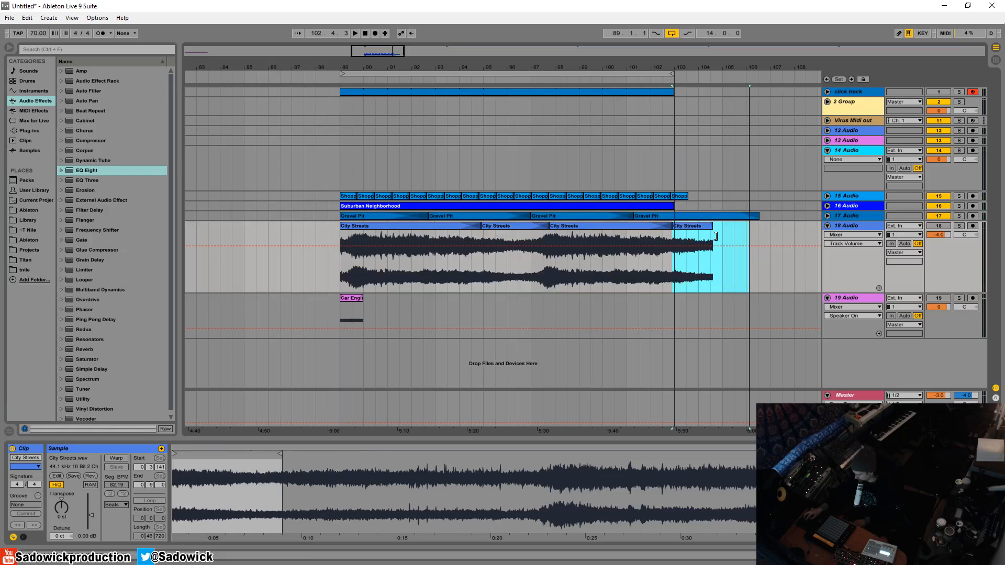
click(699, 206)
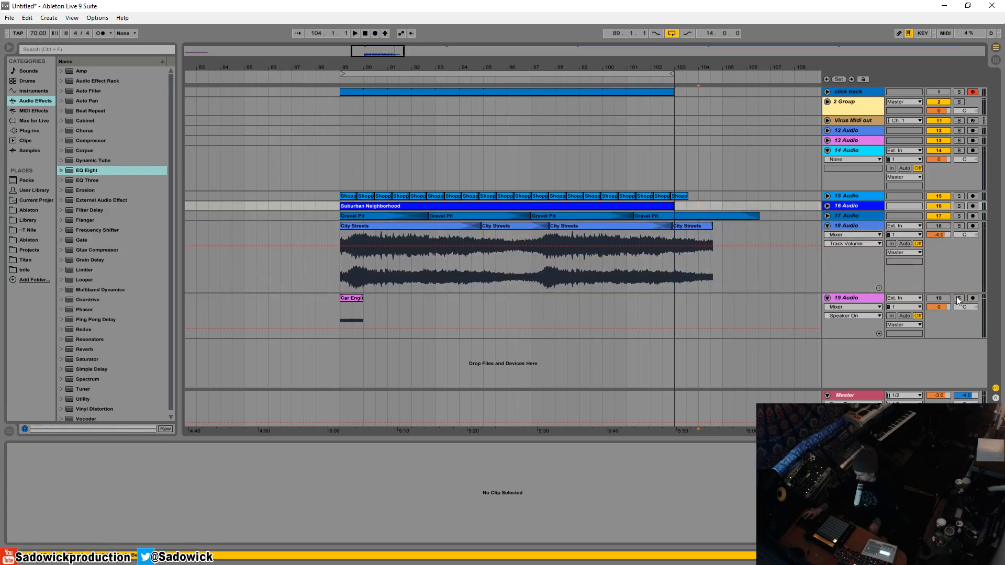
drag(937, 233, 946, 246)
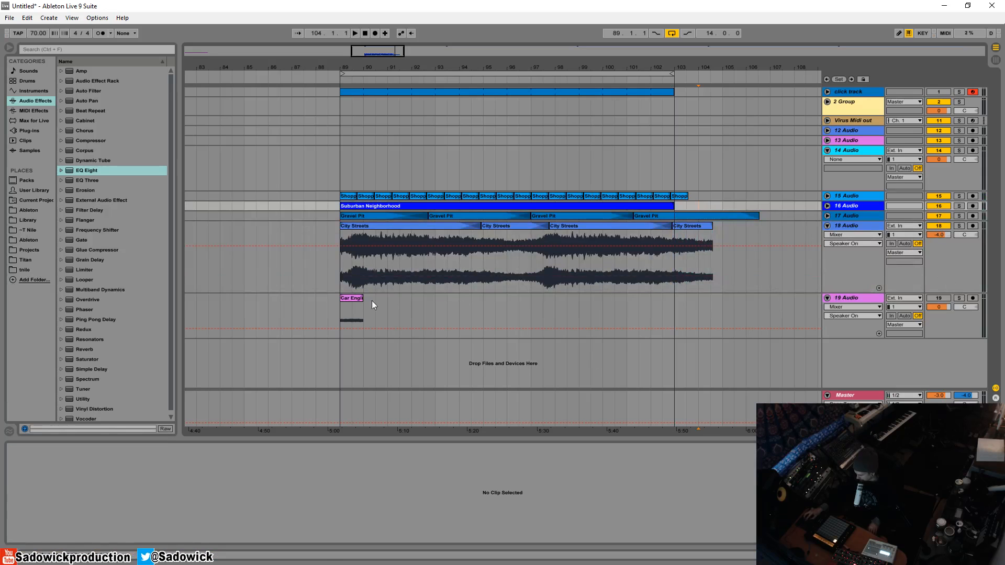
Turn off warping for the Car Engine Run 02 clip on track 19, solo the track and play the clip
click(357, 299)
key(space)
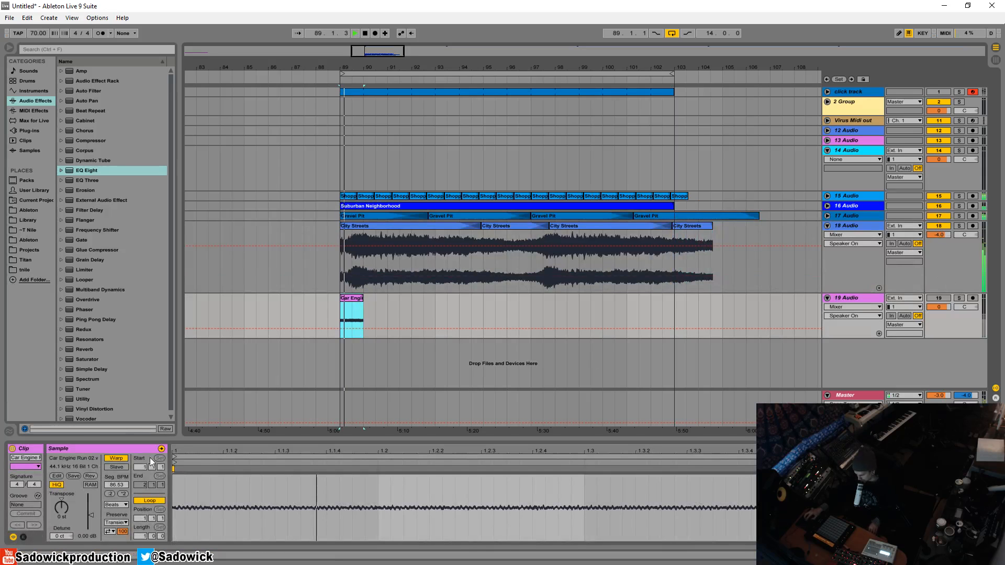
click(116, 458)
key(space)
click(959, 298)
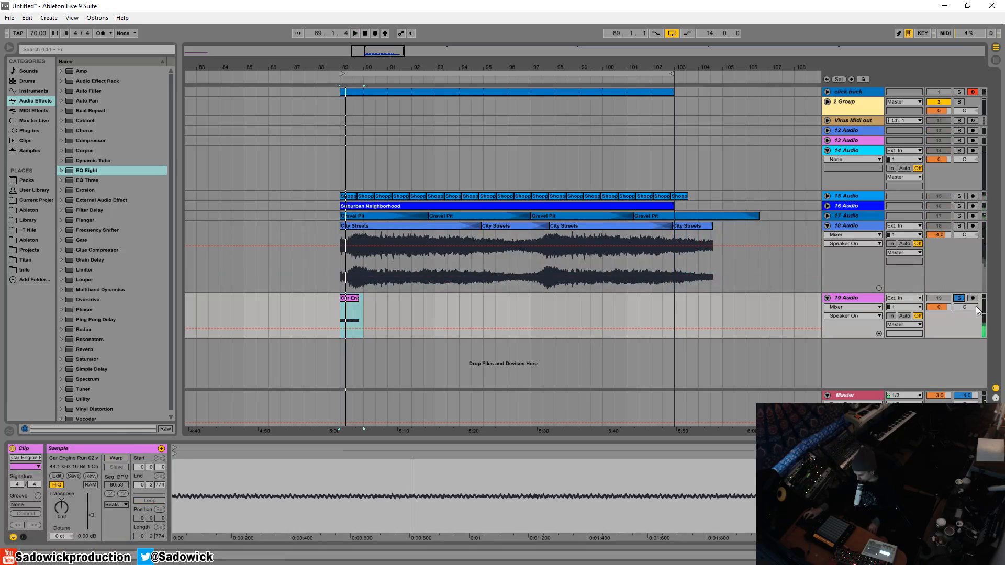
key(space)
drag(357, 298, 638, 317)
key(space)
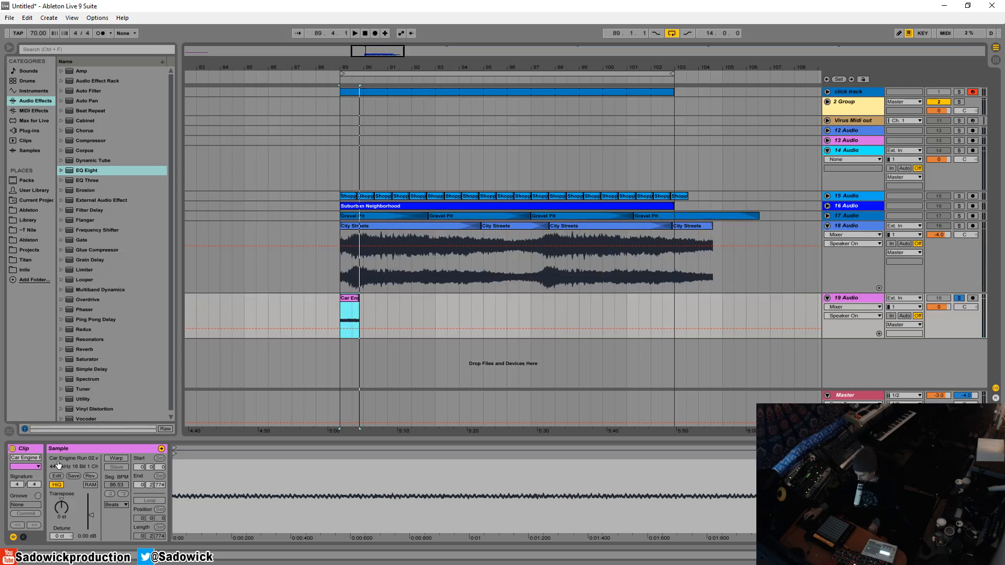
Duplicate the Car Engine Run 02 clip directly after itself on track 19 and reverse the copy
drag(353, 66, 350, 334)
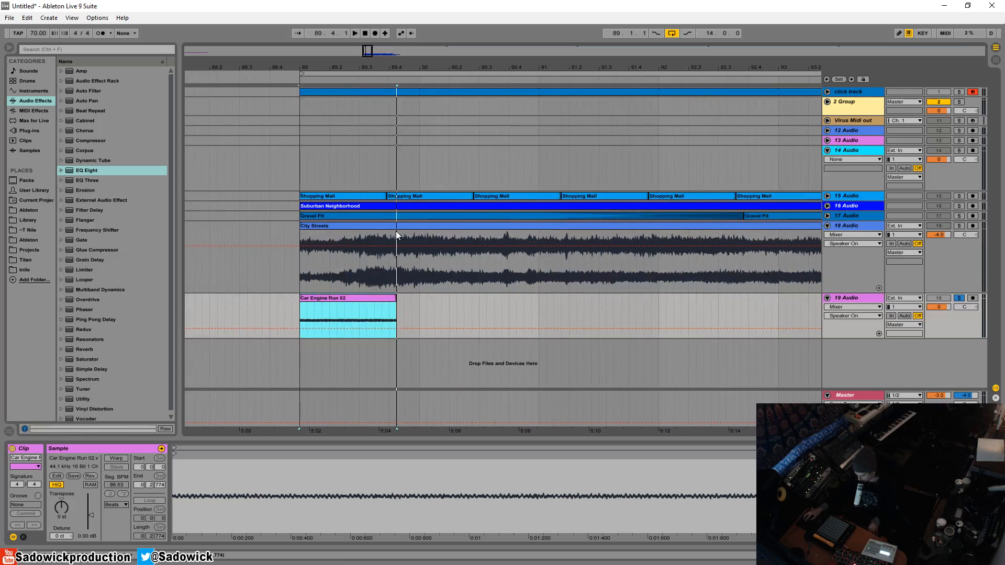
key(ctrl+d)
click(90, 476)
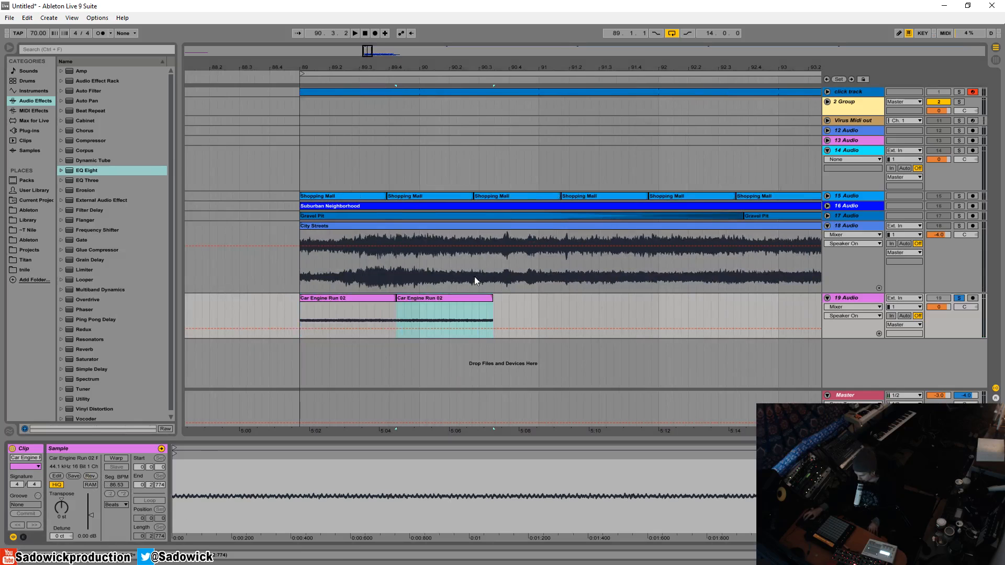
Duplicate the forward and reversed Car Engine pair repeatedly along track 19 until the clips reach about bar 105
shift+click(373, 297)
key(ctrl+d)
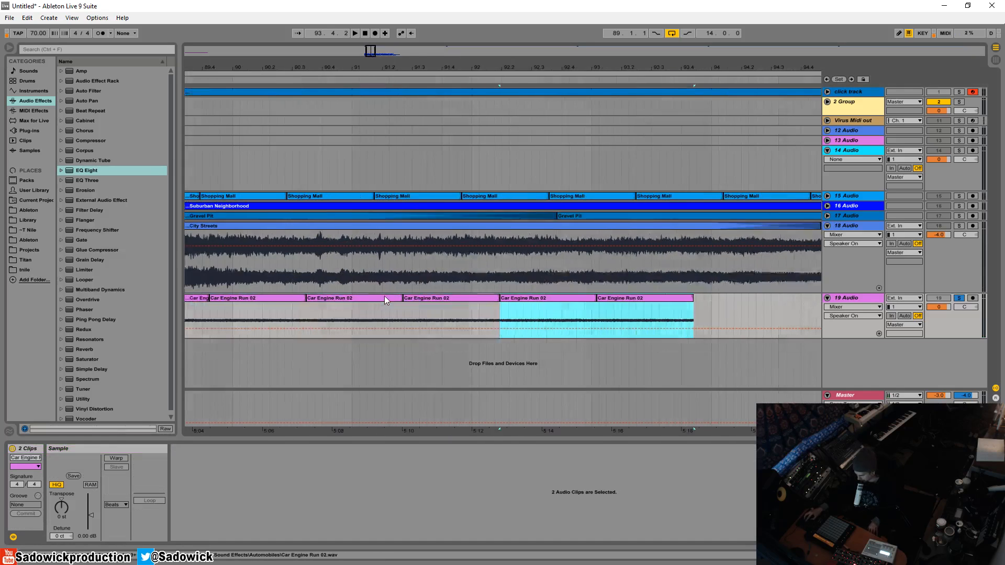
key(ctrl+d)
key(ctrl+d)
key(ctrl+d)
key(ctrl+d)
key(ctrl+d)
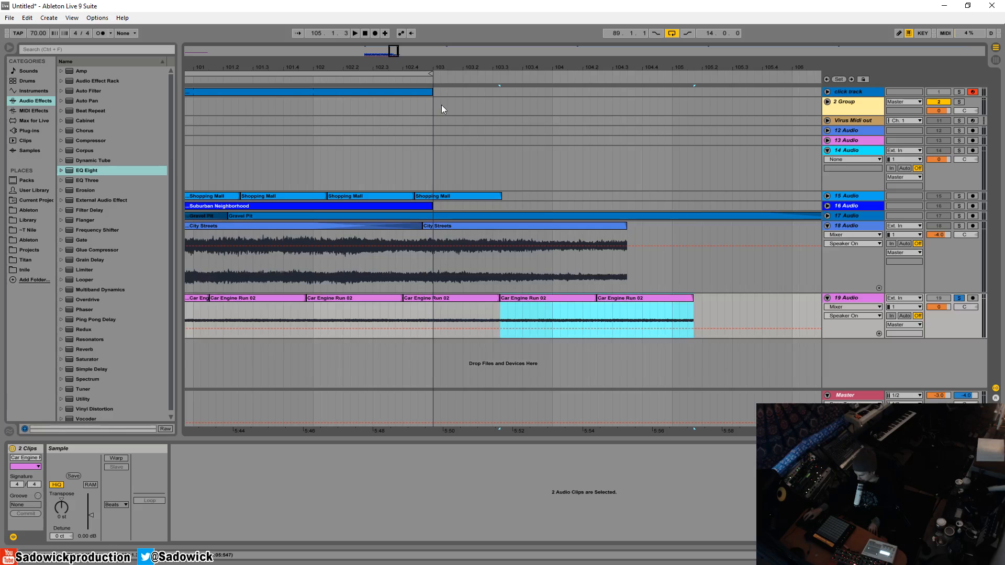
drag(556, 72, 682, 24)
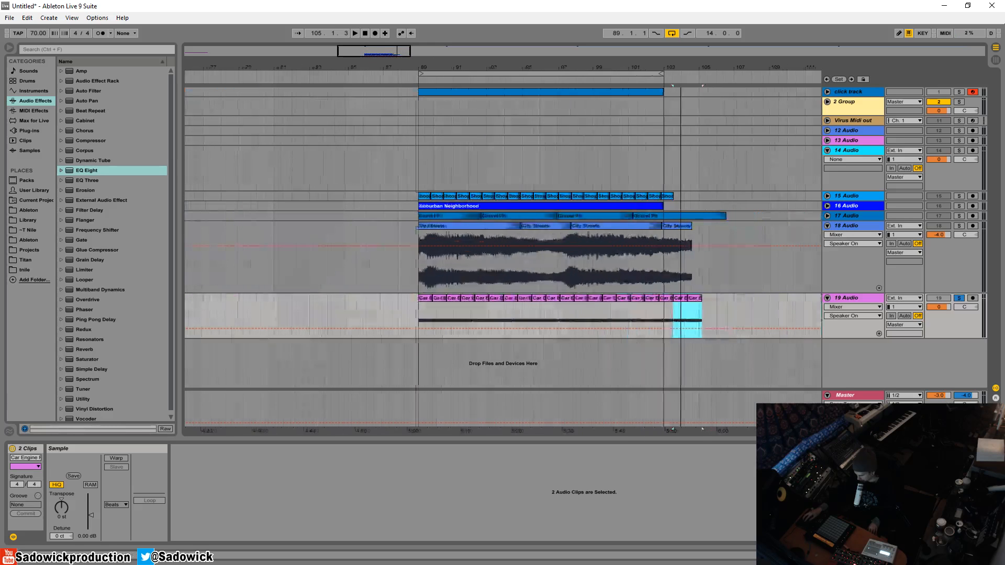
Play the Car Engine clips from bar 89, unsolo track 19 and lower its volume to -2.9 dB within the mix
click(426, 298)
key(space)
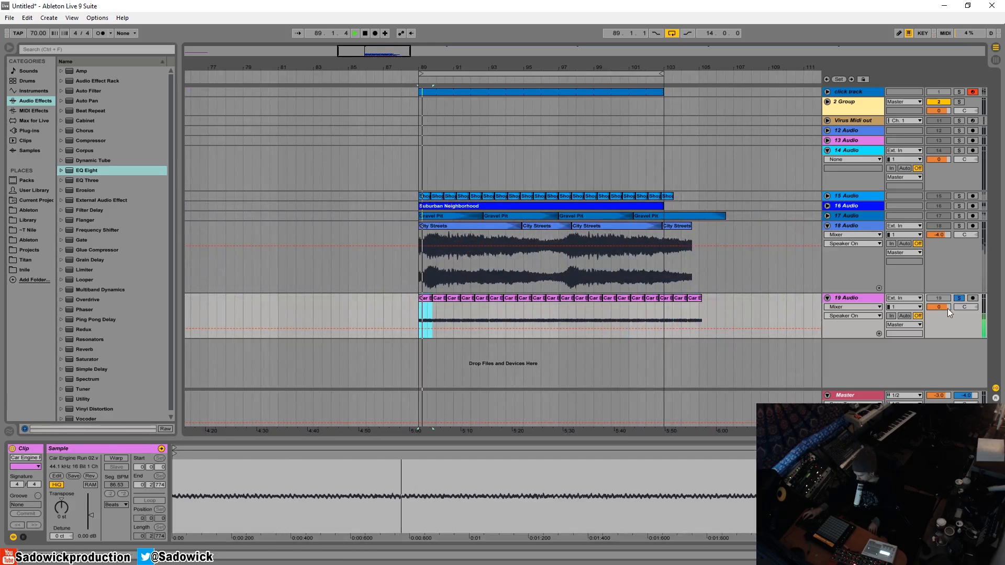
drag(435, 66, 316, 62)
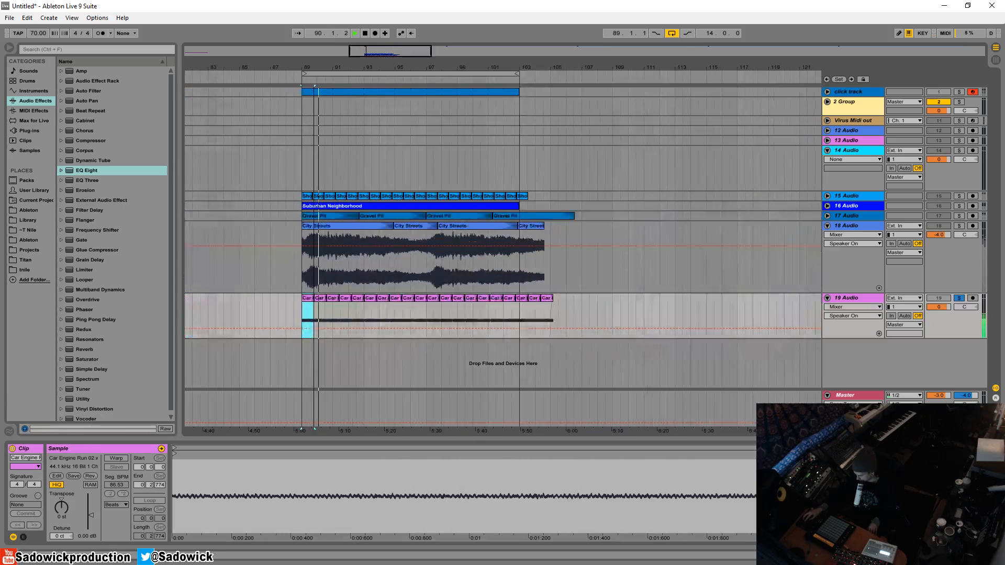
click(958, 297)
click(942, 299)
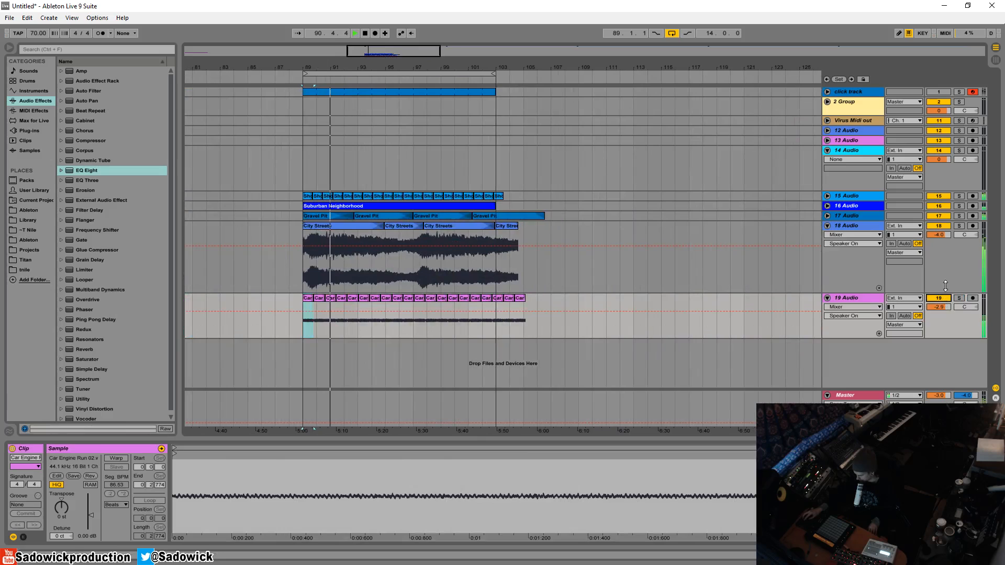
key(space)
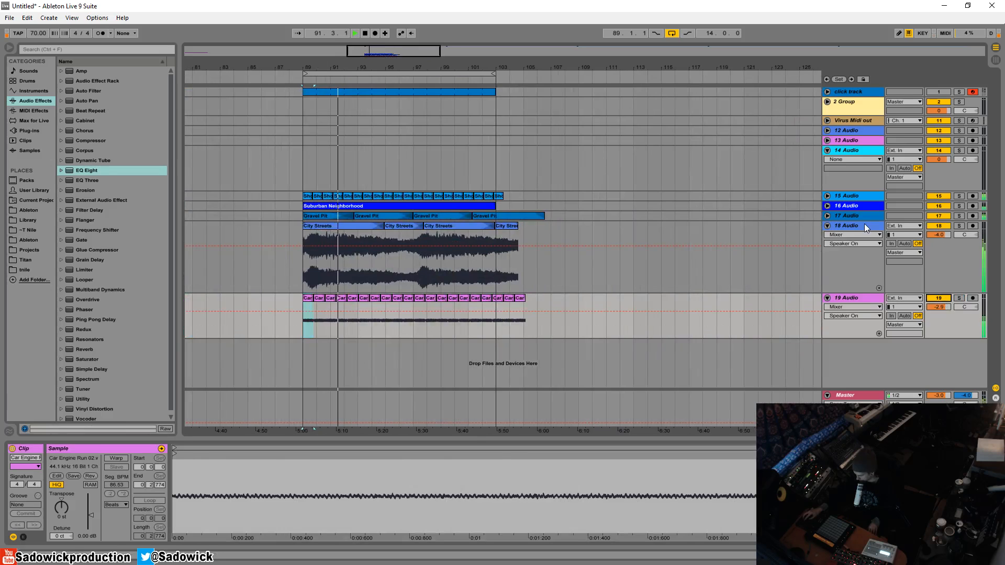
Move the City Streets track directly below track 14 and reduce the heights of these two tracks
drag(864, 226, 871, 192)
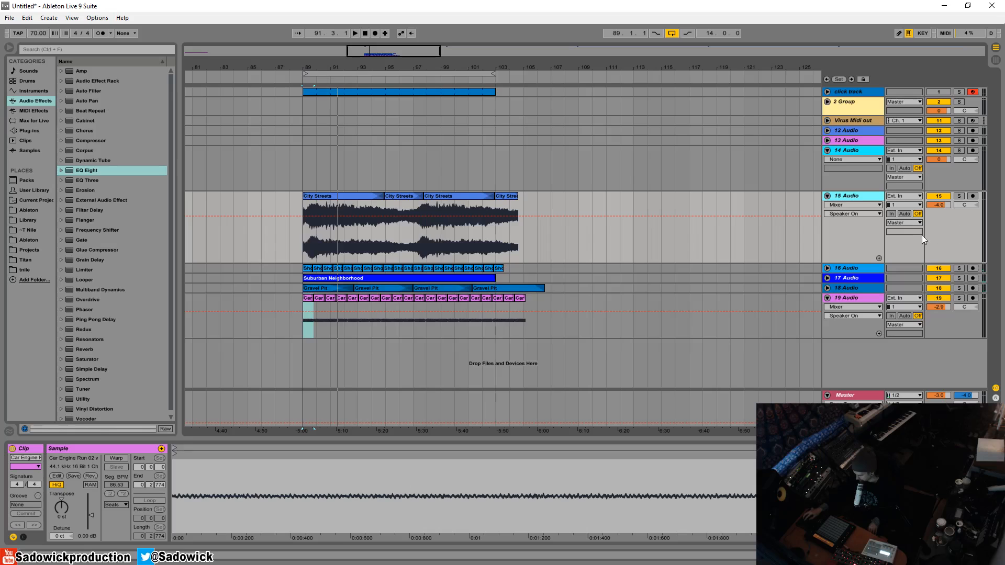
drag(924, 240, 939, 204)
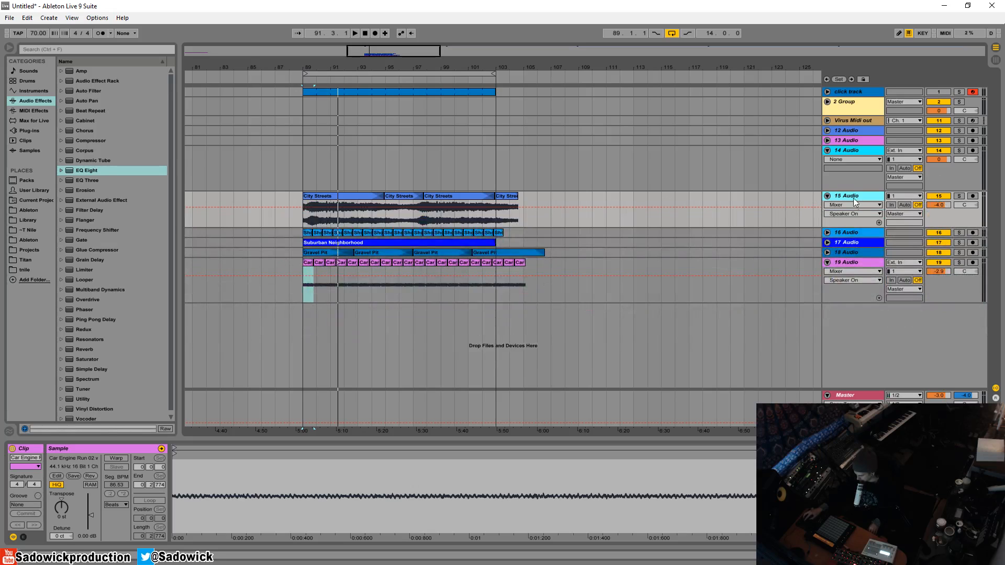
click(958, 197)
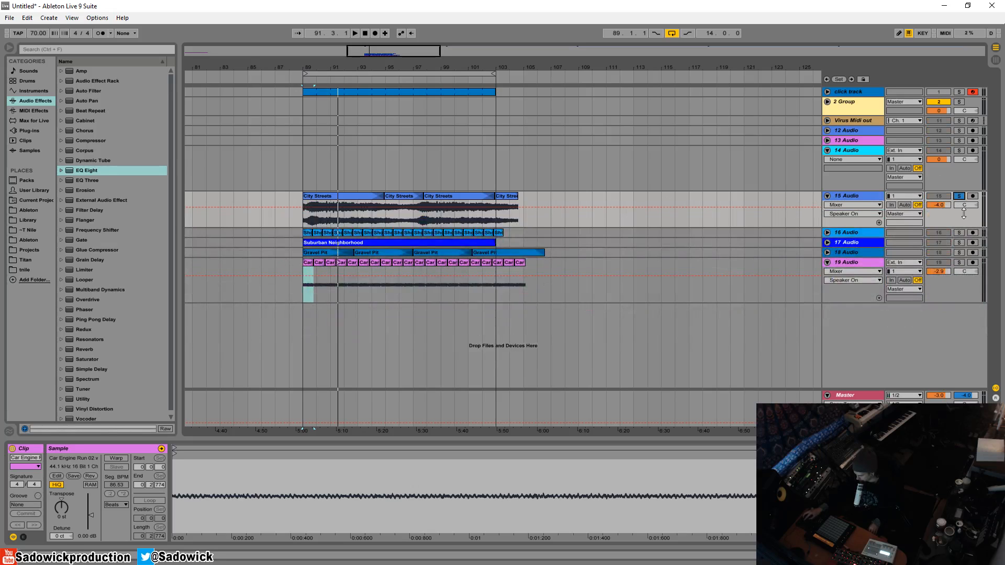
drag(951, 222, 954, 225)
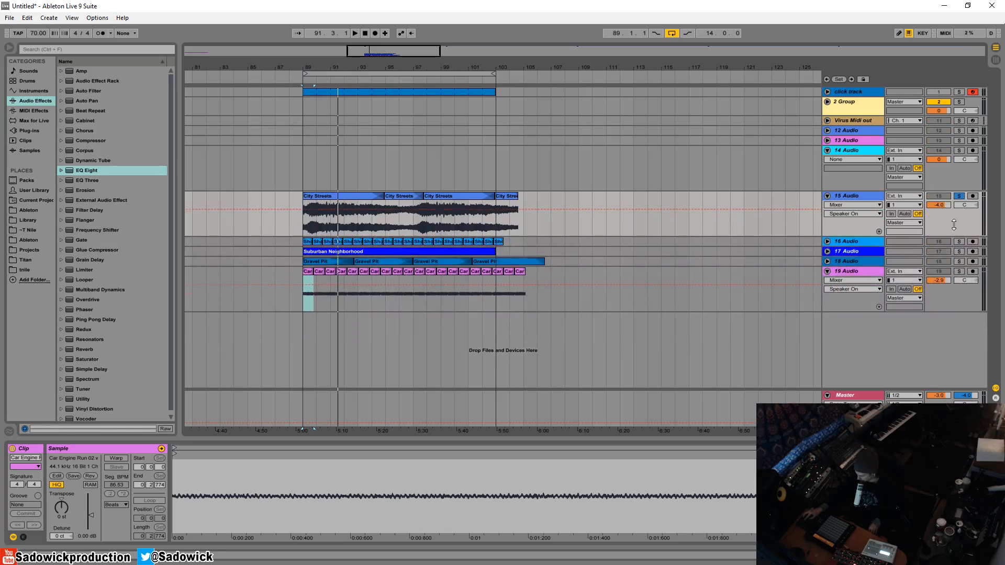
click(959, 196)
drag(962, 182, 961, 173)
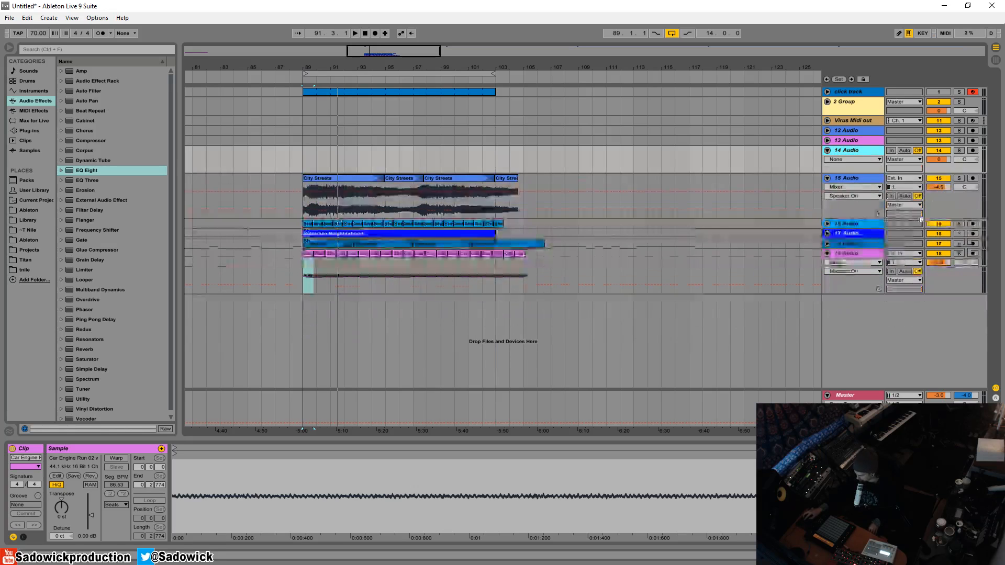
drag(929, 218, 942, 191)
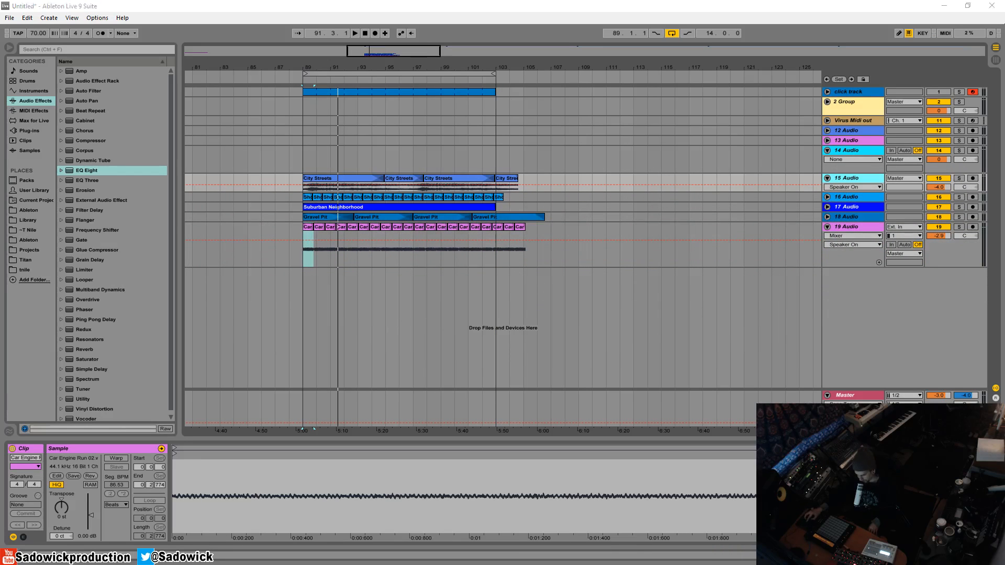
Switch to Unreal Engine and examine the night living room, its balcony windows and the city view outside
key(alt+Tab)
key(w)
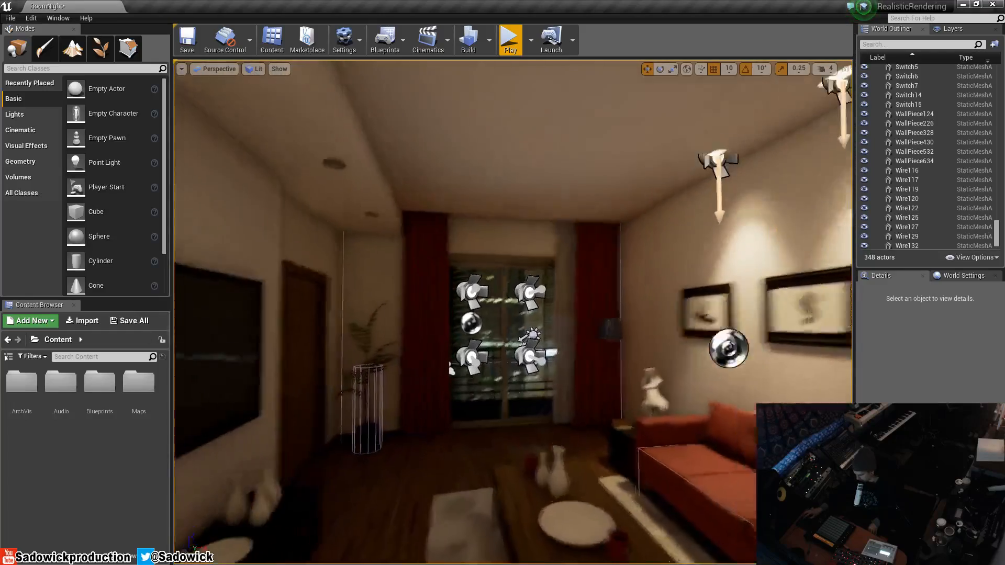
key(w)
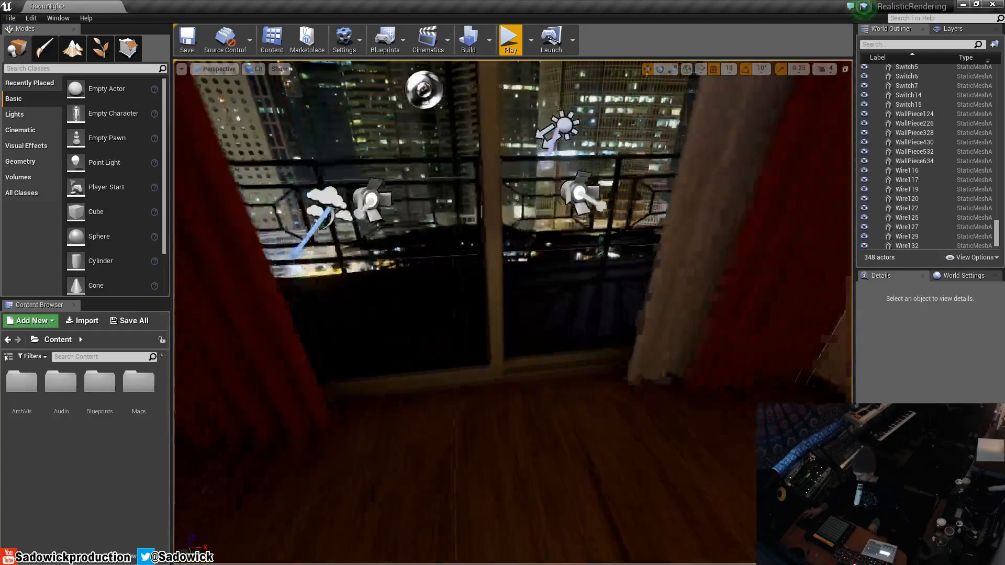
key(w)
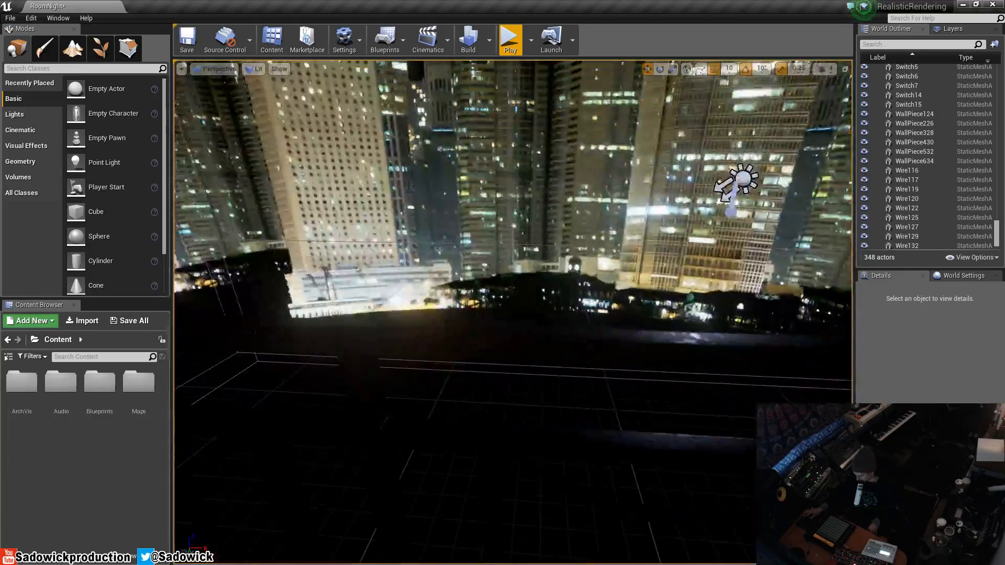
key(w)
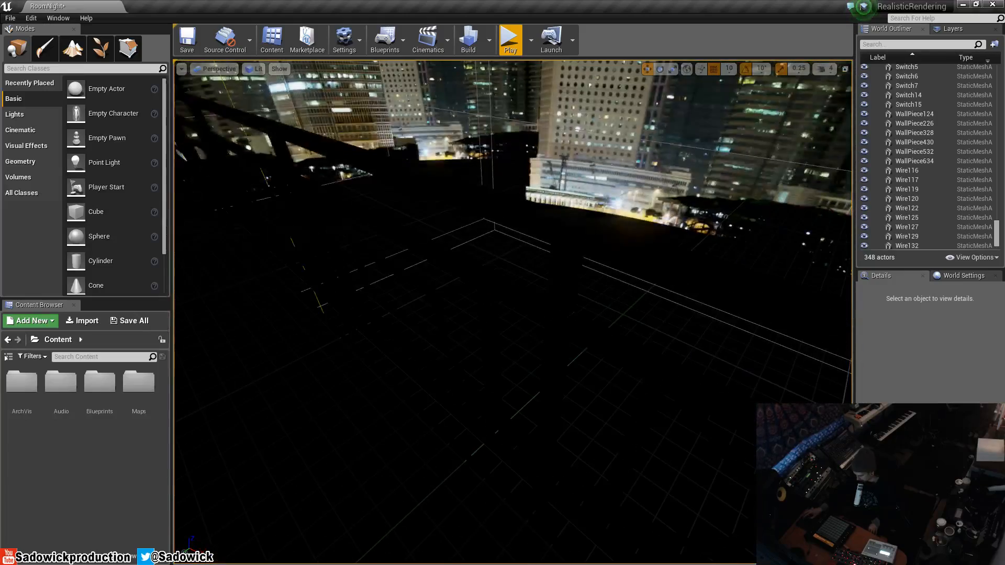
key(w)
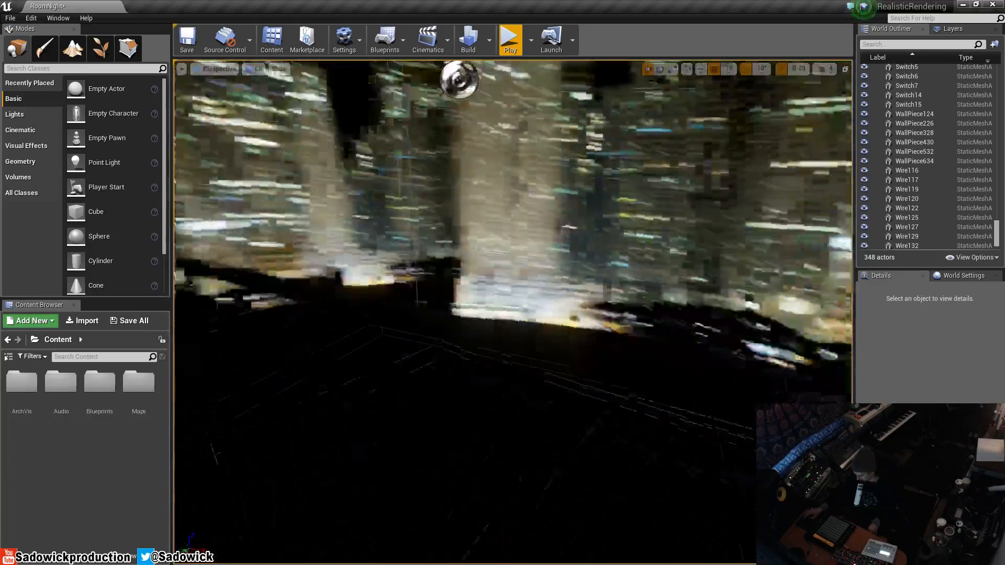
key(w)
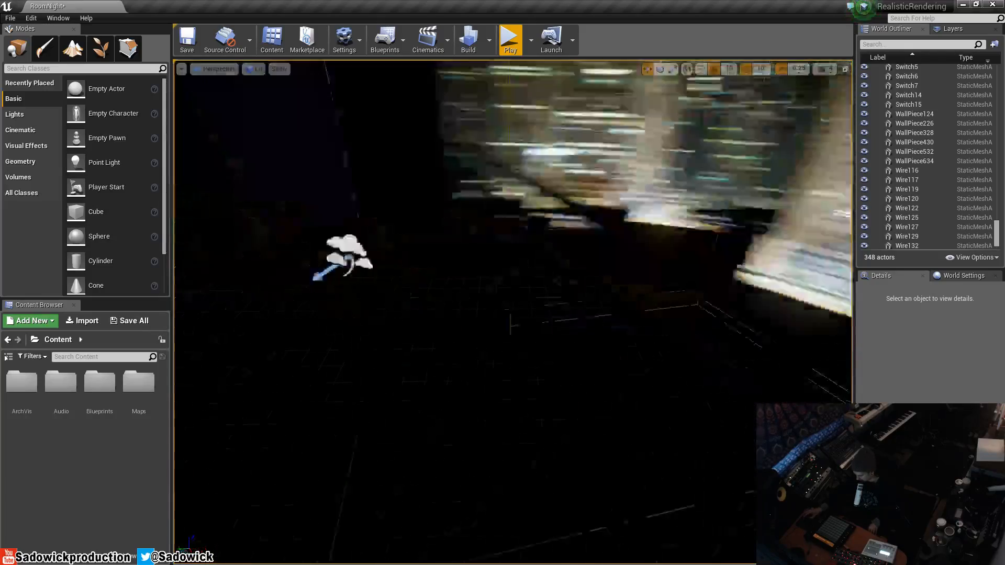
key(w)
key(w)
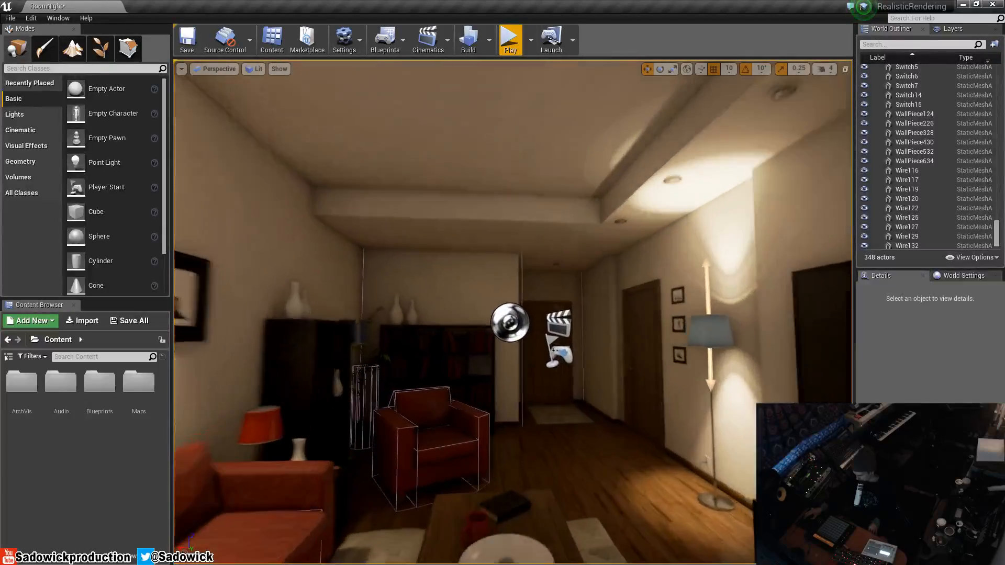
key(s)
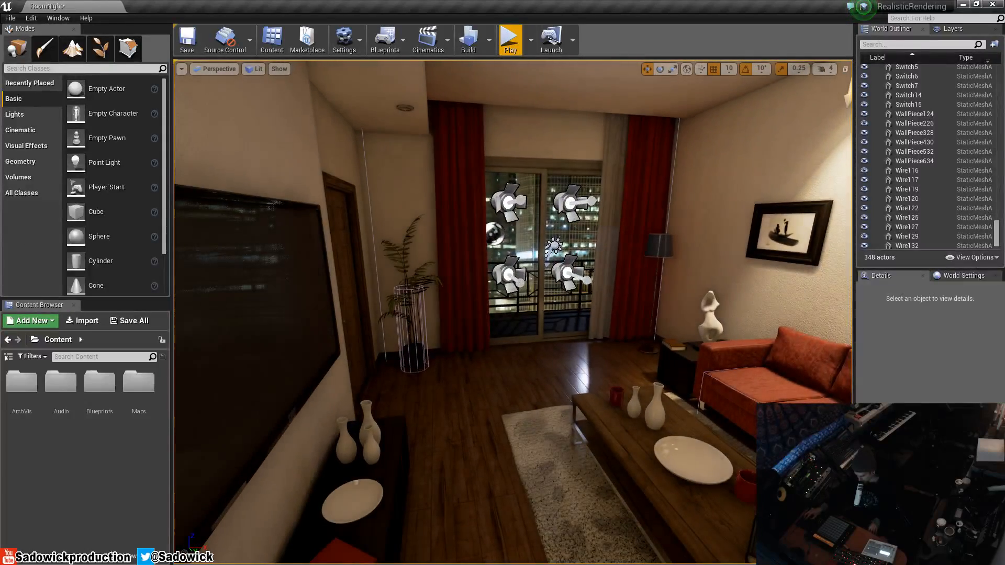
Switch back to Ableton Live, play the ambience from bar 89 and briefly solo the City Streets track
key(alt+Tab)
click(325, 179)
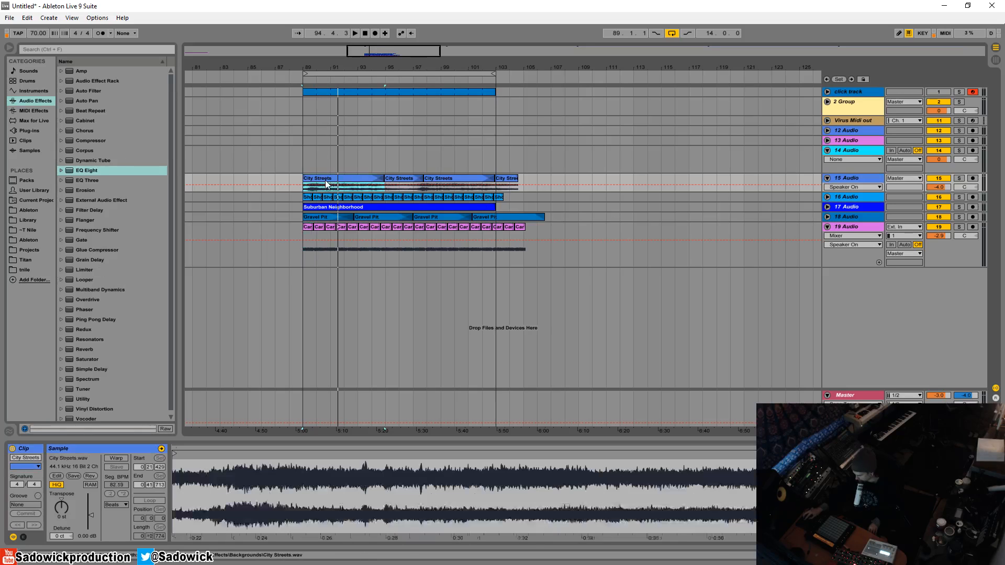
key(space)
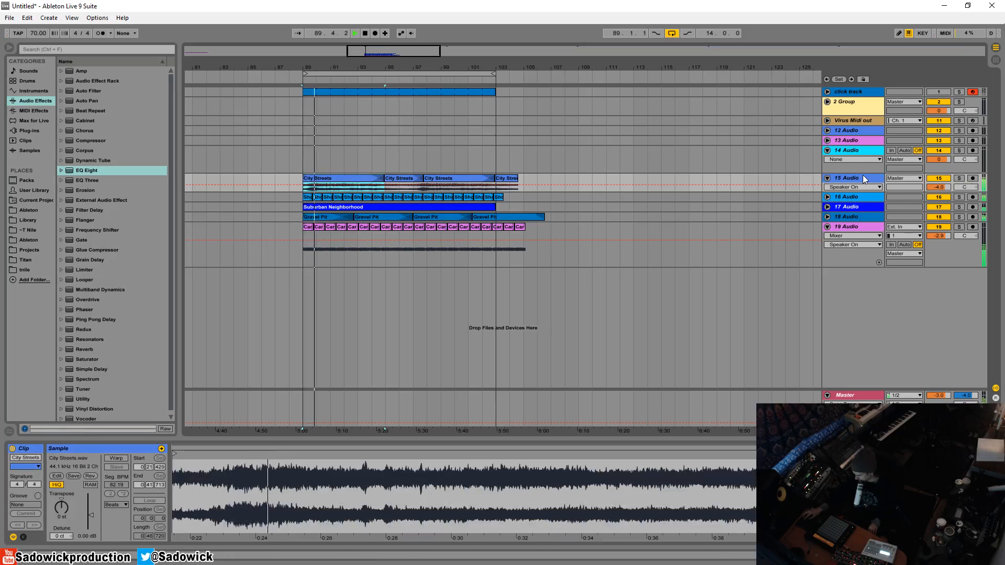
click(959, 179)
click(959, 179)
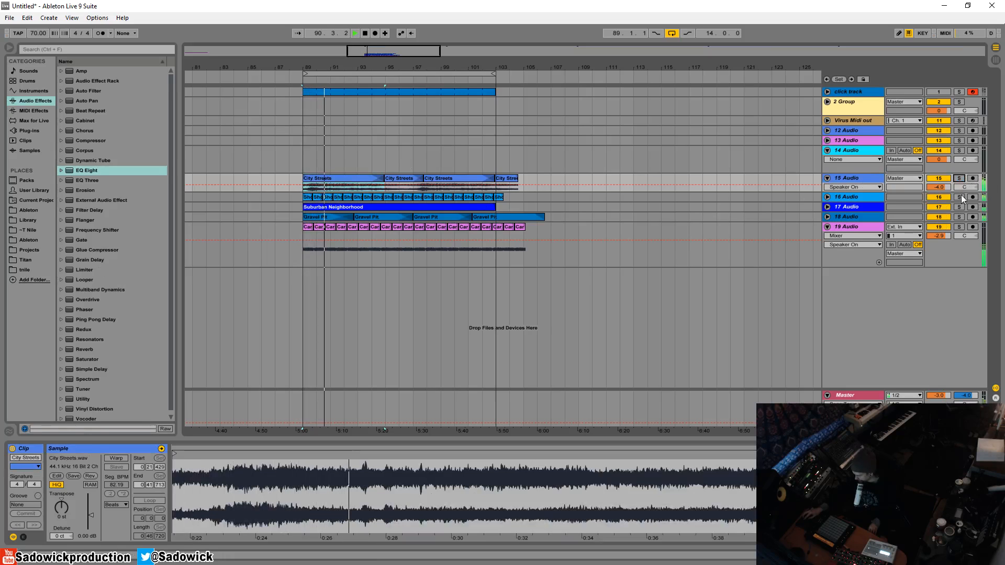
key(space)
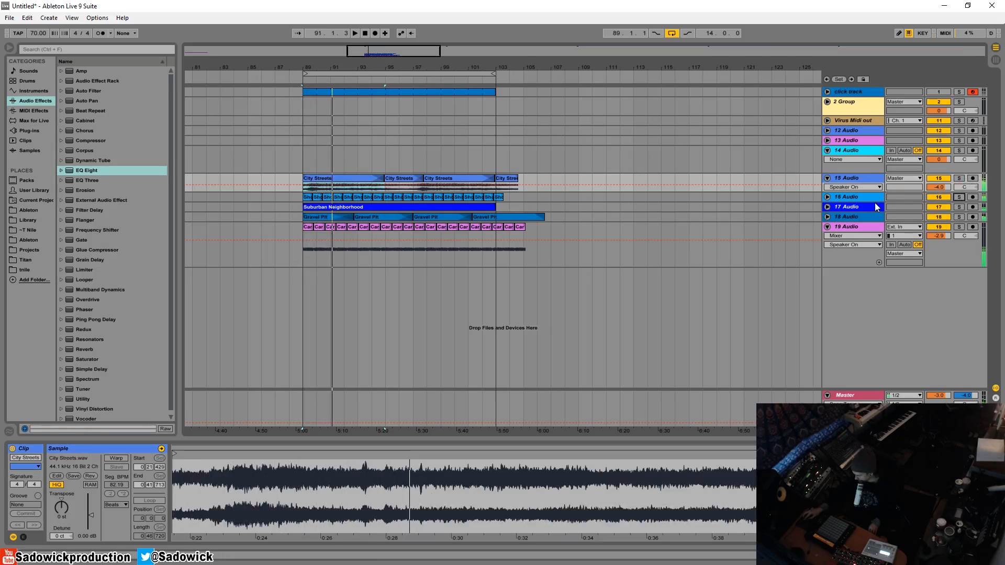
Unfold the Shopping Mall track 16, then pan City Streets to 7L and Shopping Mall to 7R
click(874, 204)
drag(874, 202, 875, 229)
drag(962, 204, 963, 192)
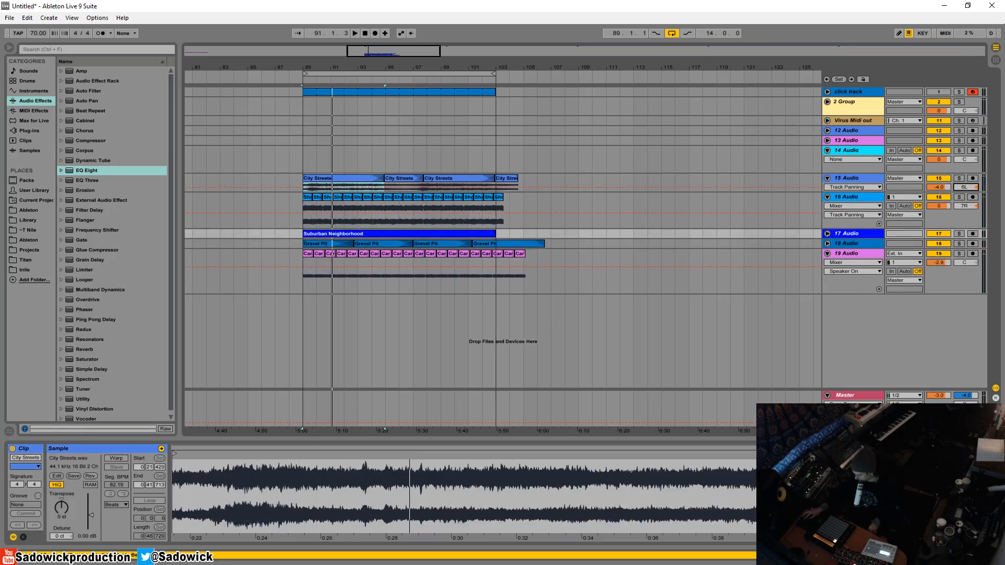
Audition the Suburban Neighborhood track in solo, raise its Auto Filter frequency to 362 Hz and unsolo it
click(959, 233)
key(space)
drag(951, 239, 950, 256)
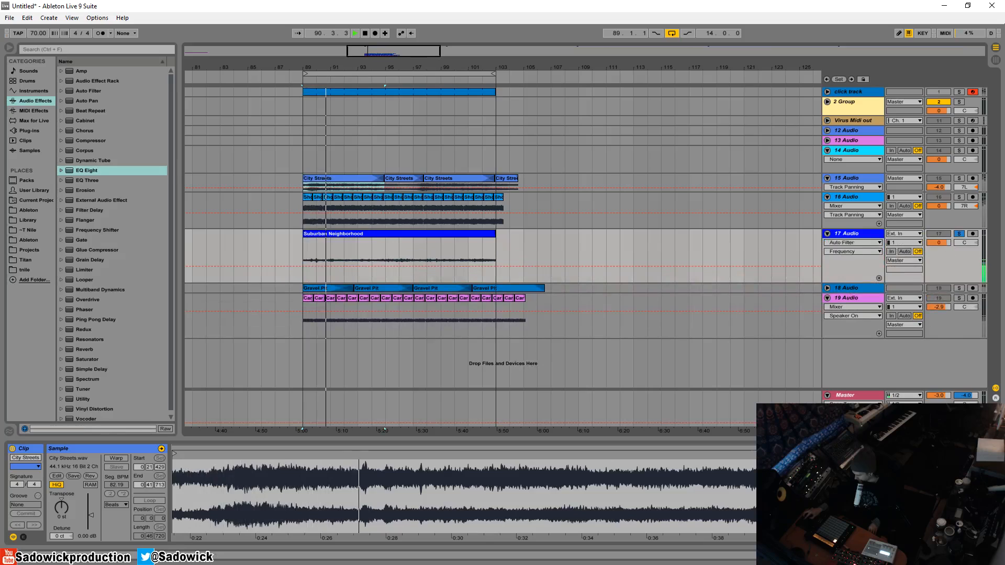
key(shift+Tab)
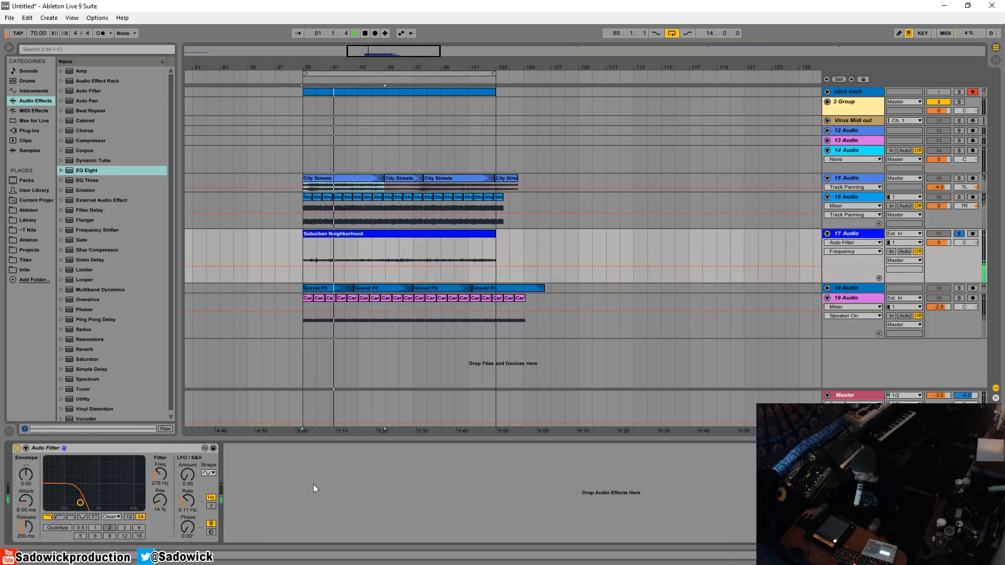
click(958, 235)
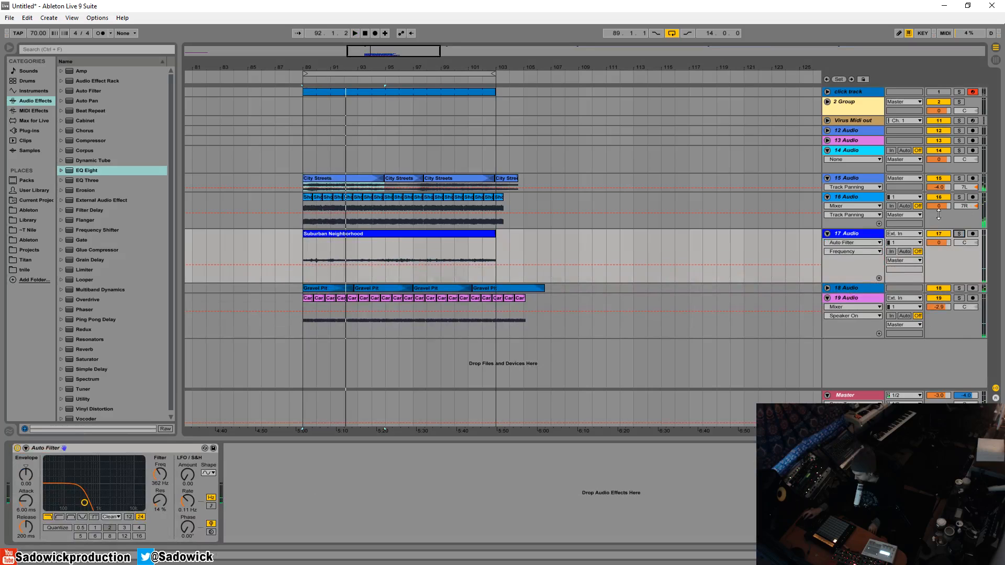
Solo the Shopping Mall track, add an EQ Eight to it and make band 1 a low cut at about 646 Hz
click(959, 196)
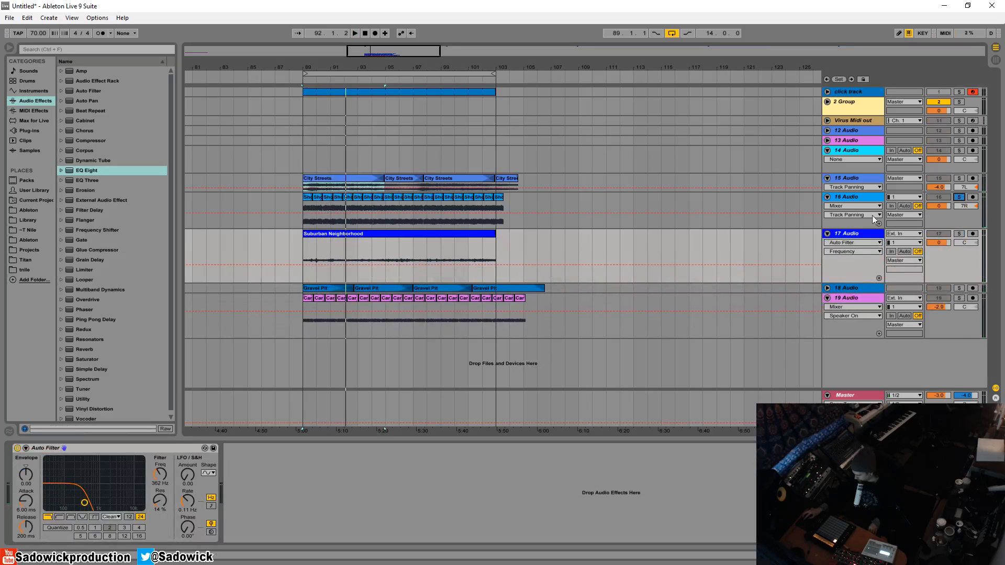
click(308, 209)
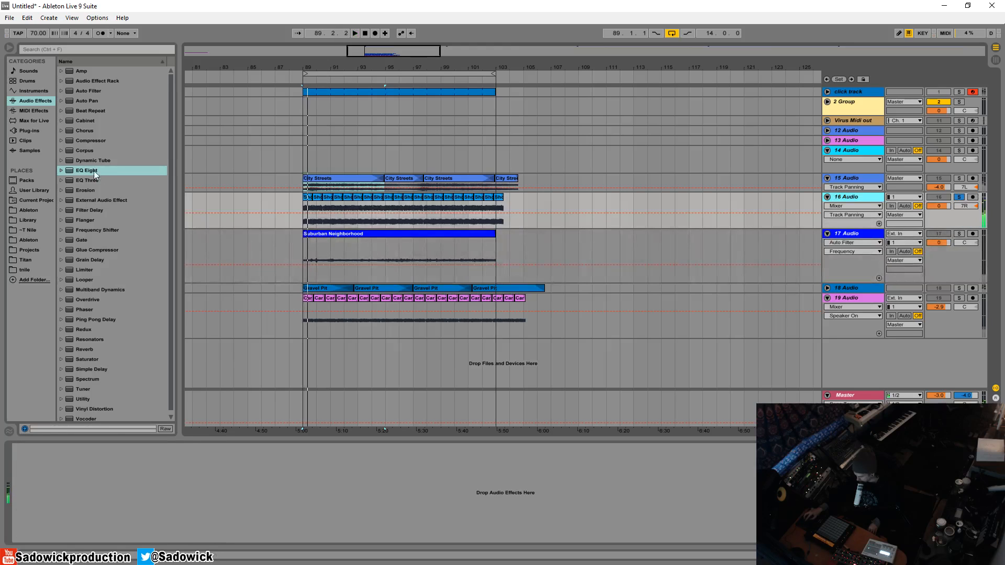
drag(93, 171, 148, 428)
drag(45, 487, 103, 492)
click(49, 529)
click(51, 474)
key(space)
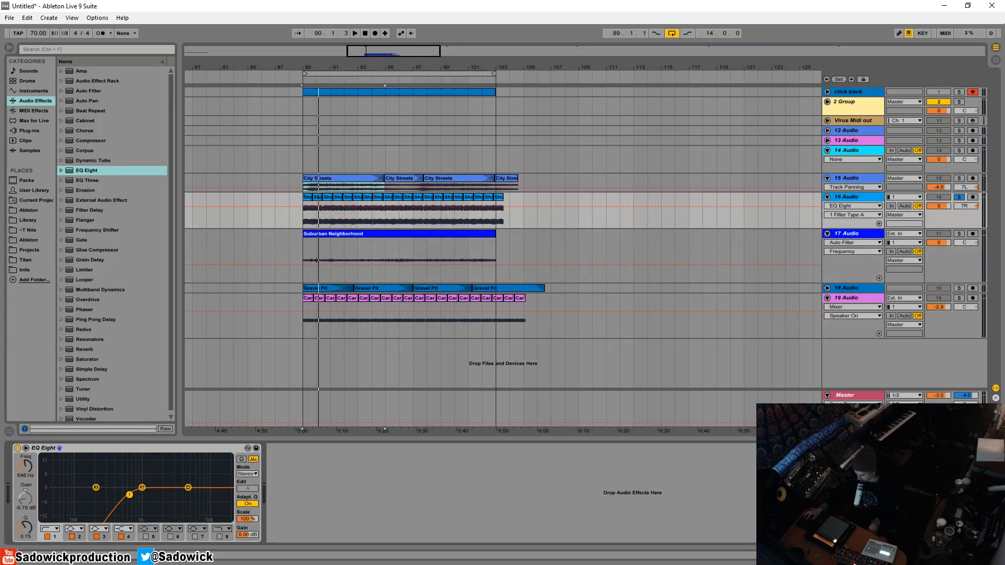
During playback, refine Shopping Mall's EQ Eight low cut to 708 Hz with Q 1.43, dip band 2 slightly and unsolo the track
key(space)
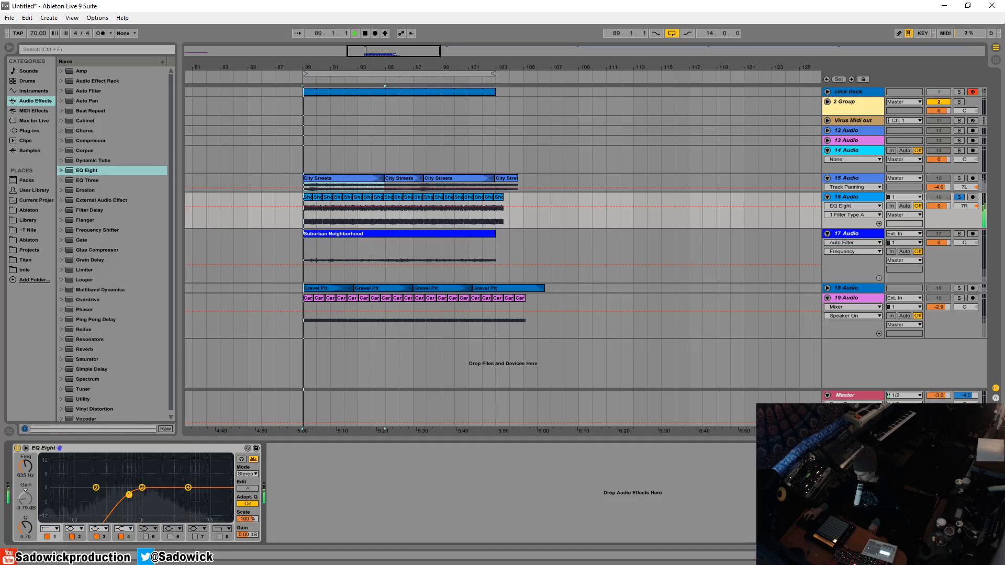
mouse_move(129, 494)
mouse_down()
mouse_move(175, 493)
mouse_move(79, 494)
mouse_move(139, 499)
mouse_move(132, 487)
mouse_up()
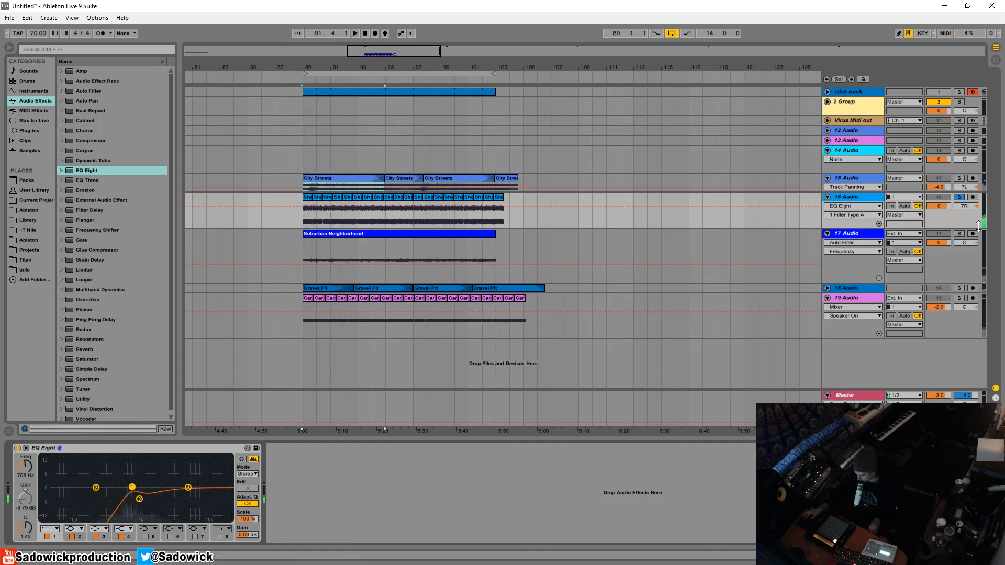
mouse_move(963, 228)
mouse_down()
mouse_move(964, 255)
mouse_move(964, 229)
mouse_up()
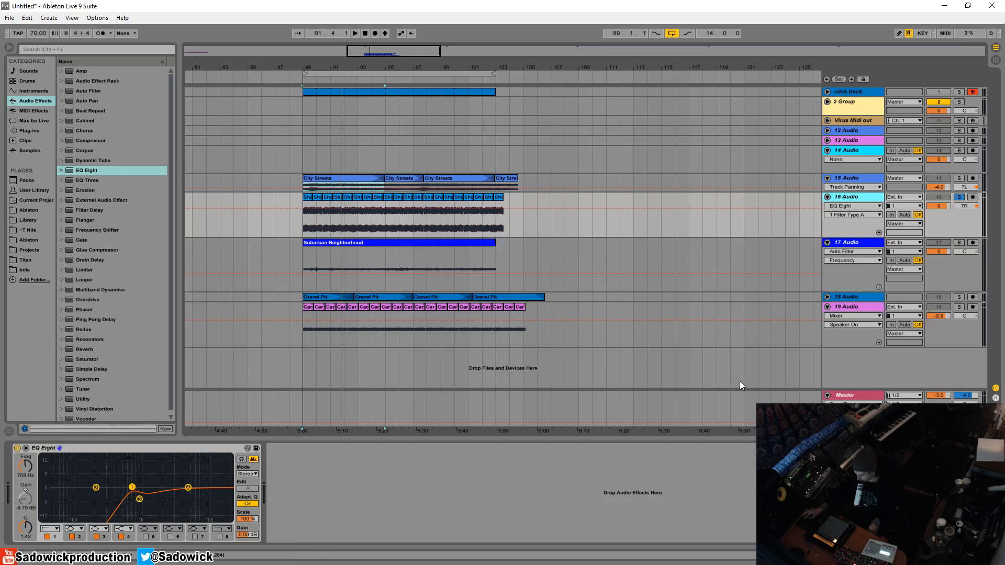
click(957, 196)
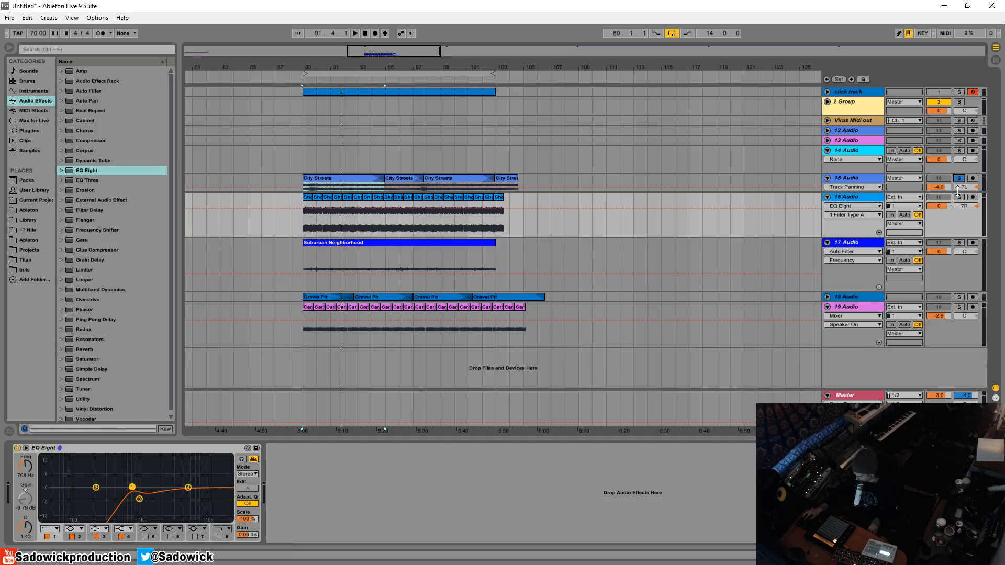
Add an EQ Eight to the soloed City Streets track, with band 1 as a 646 Hz low cut at Q 0.85 and band 2 dipped
click(328, 178)
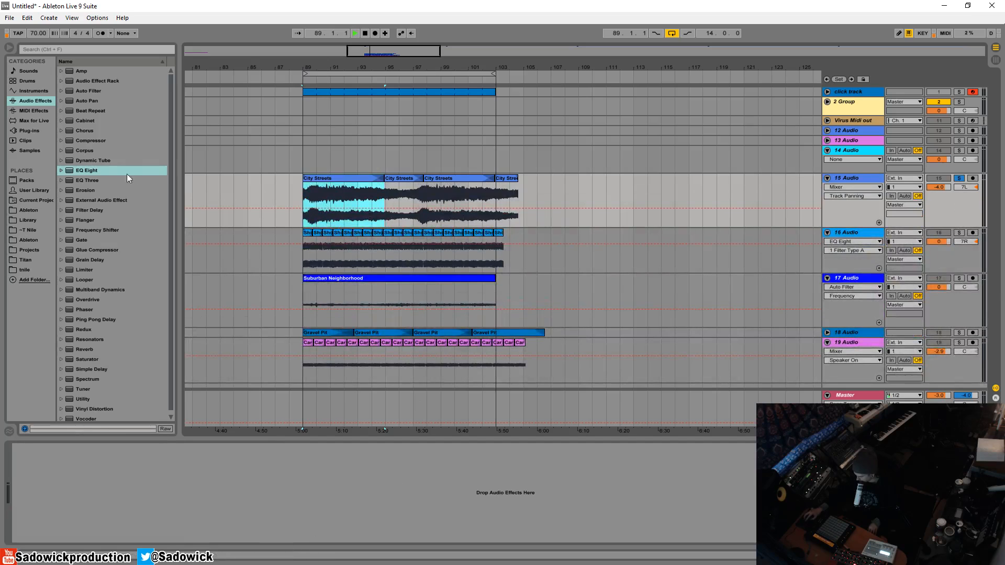
drag(93, 171, 127, 492)
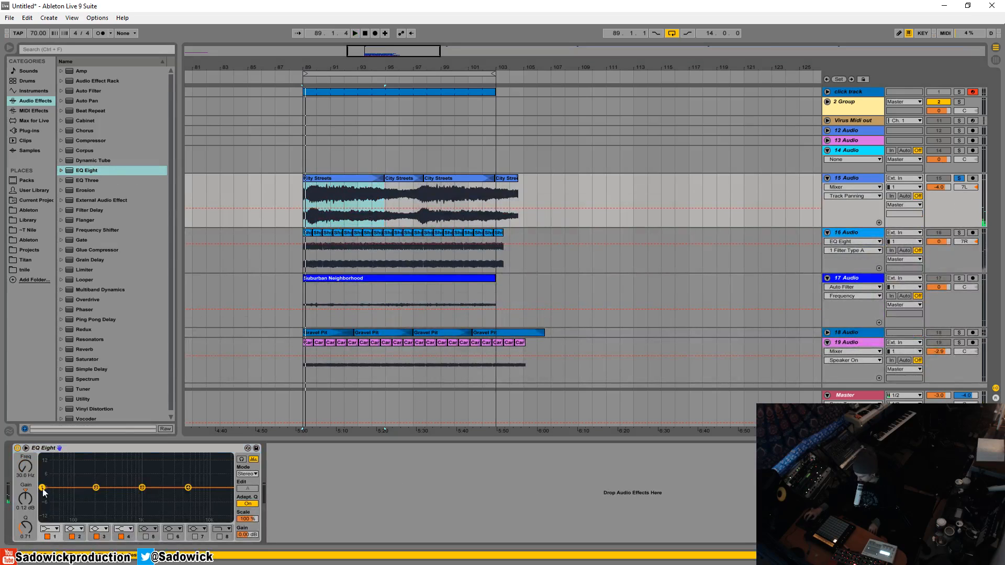
click(49, 528)
click(47, 474)
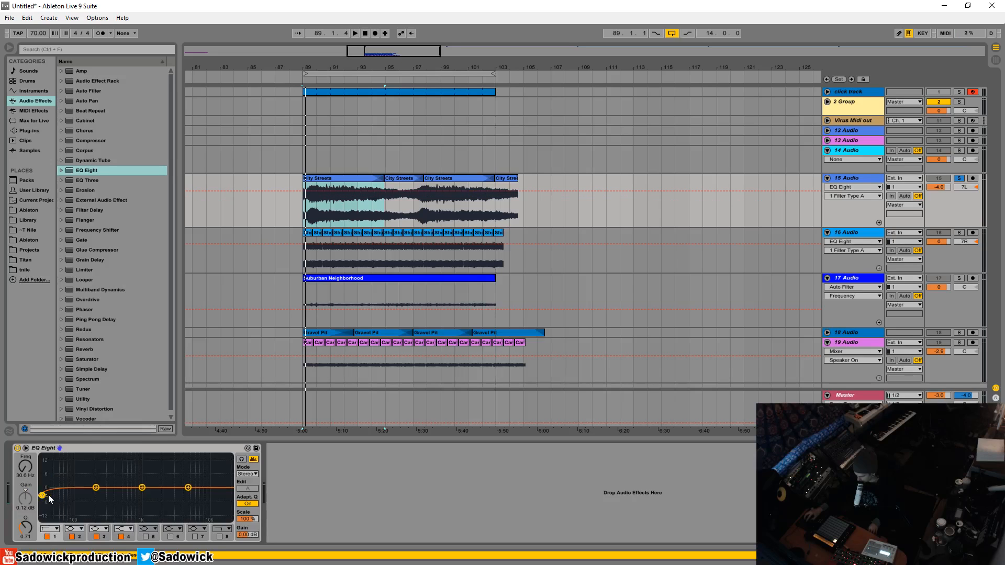
key(space)
drag(43, 496, 129, 493)
Lower City Streets to -10.3 dB and Shopping Mall to -10.2 dB, auditioning each in solo
drag(938, 187, 939, 204)
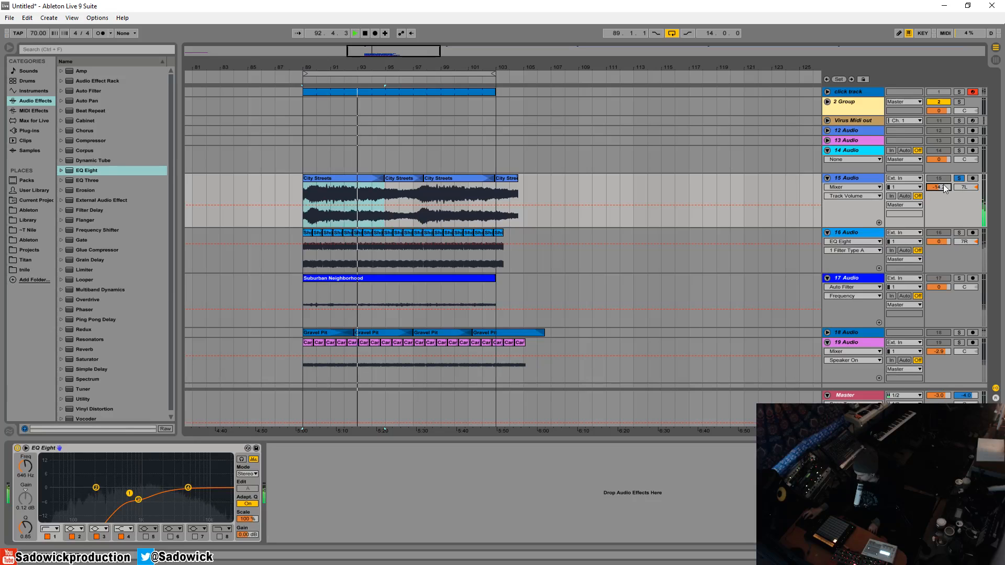
key(space)
key(space)
click(960, 179)
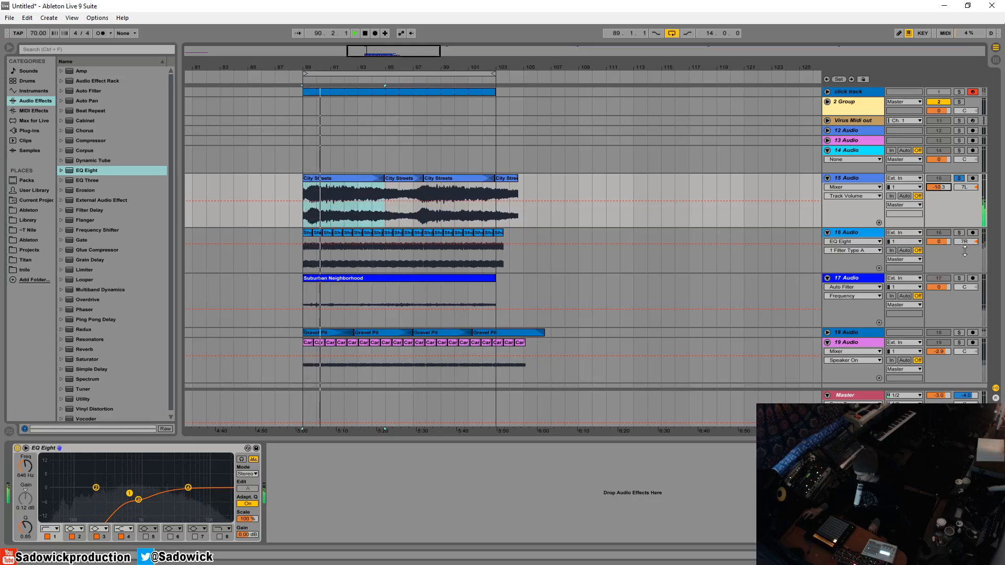
click(962, 234)
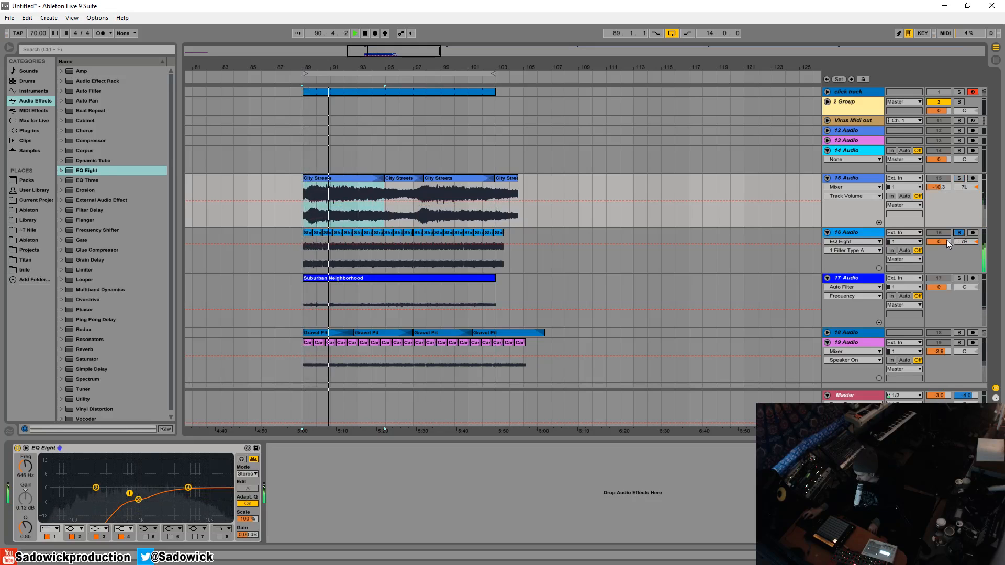
mouse_move(945, 241)
mouse_down()
mouse_move(945, 257)
mouse_move(947, 241)
mouse_up()
click(957, 233)
key(space)
Mute the Suburban Neighborhood, Gravel Pit and Car Engine tracks, and reduce the heights of tracks 15 and 16
click(940, 278)
click(945, 343)
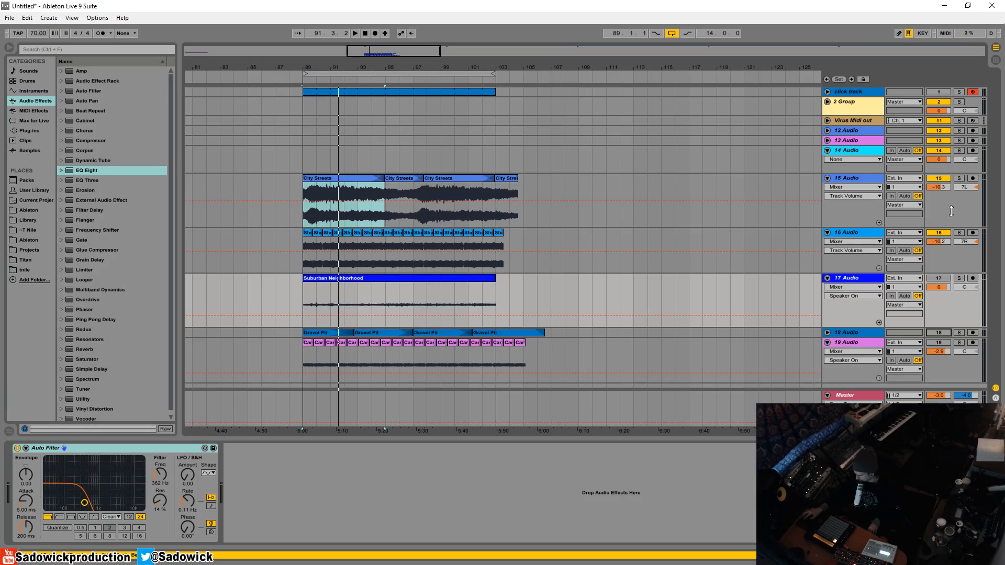
drag(951, 227, 952, 210)
drag(955, 255, 955, 243)
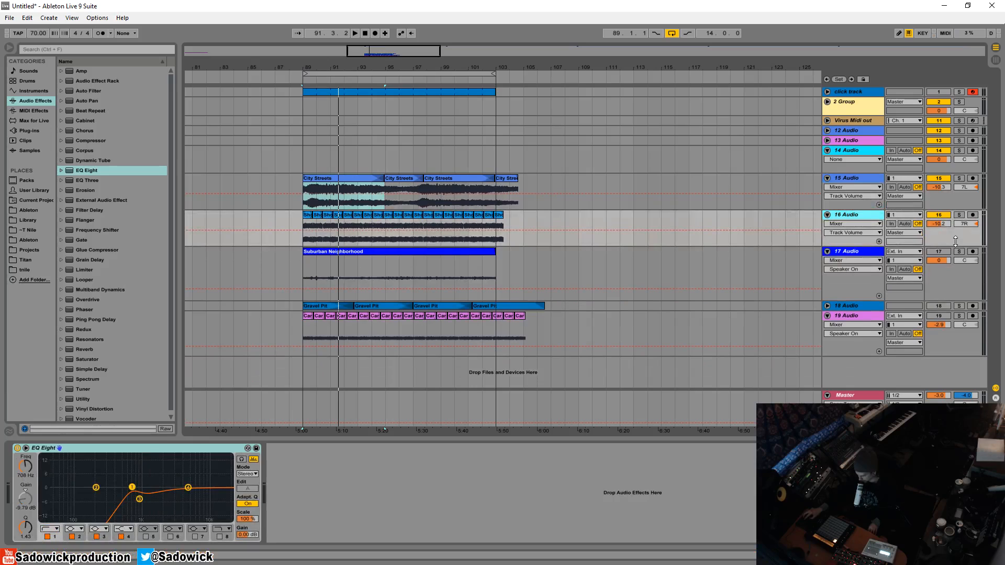
Play the loop, reactivate the Suburban Neighborhood track and set its volume to -0.1 dB
key(space)
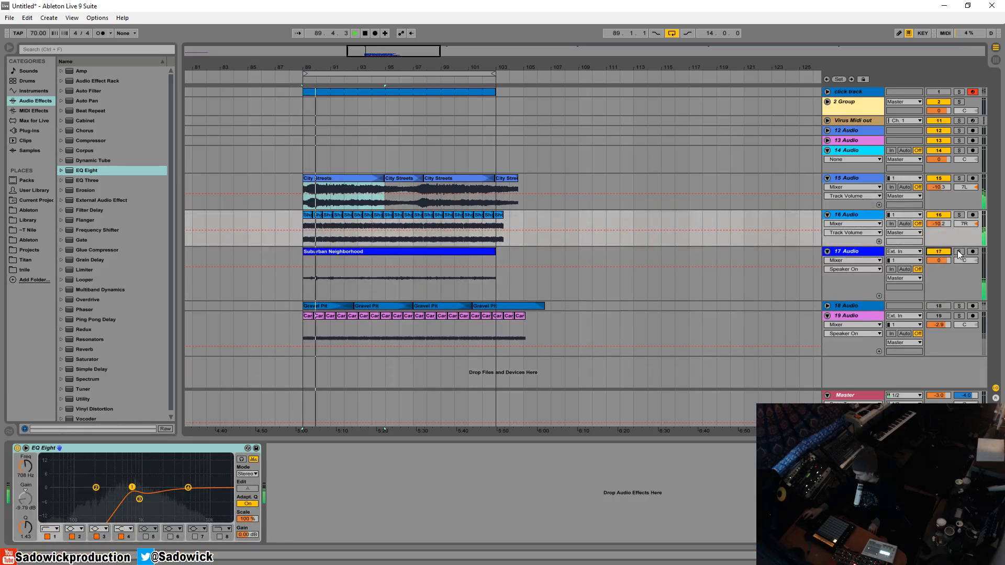
click(939, 260)
drag(945, 259, 945, 261)
click(960, 276)
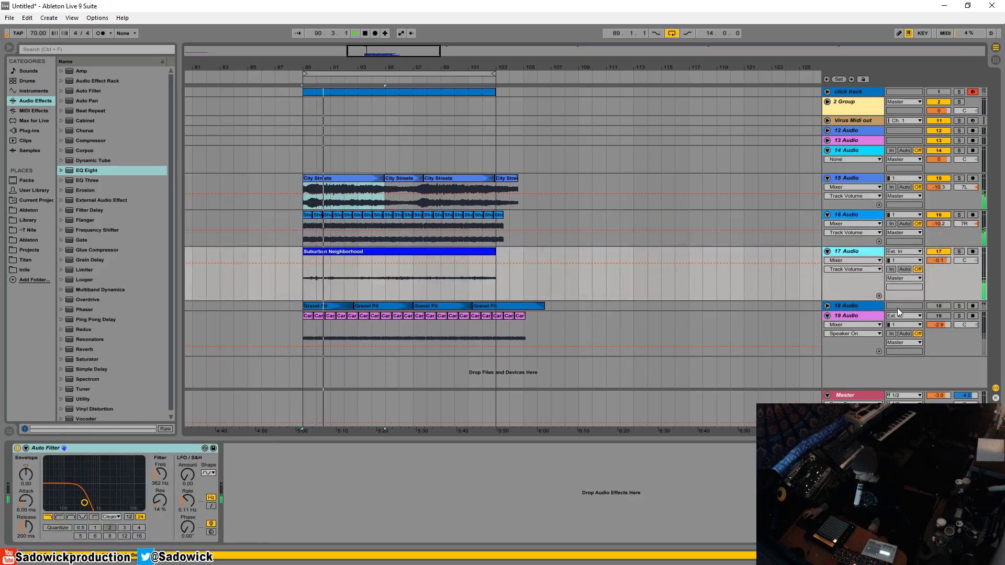
Reactivate and unfold the Gravel Pit track, and lower its volume to -26.1 dB
click(939, 306)
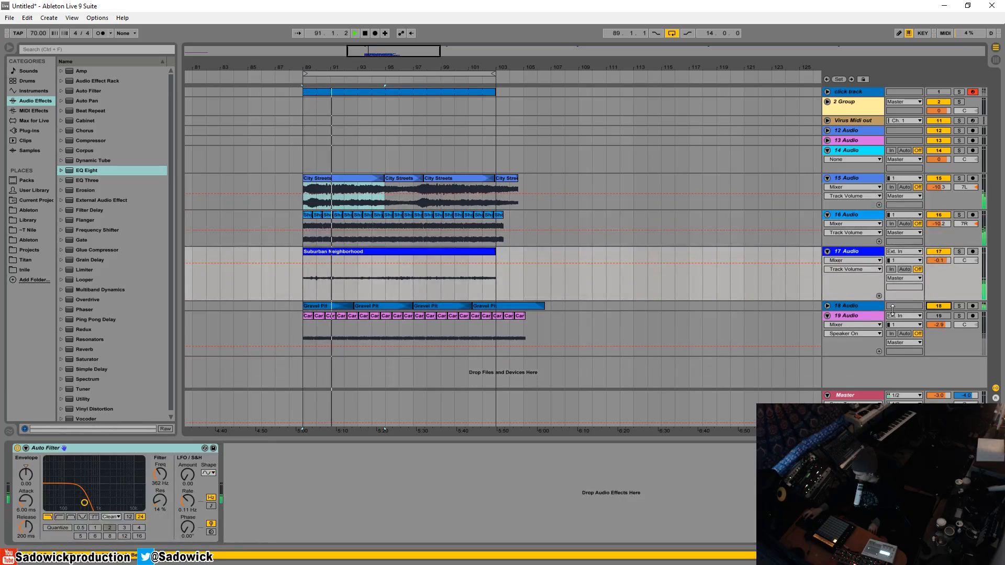
click(828, 306)
mouse_move(942, 316)
mouse_down()
mouse_move(942, 347)
mouse_move(958, 266)
mouse_move(958, 311)
mouse_up()
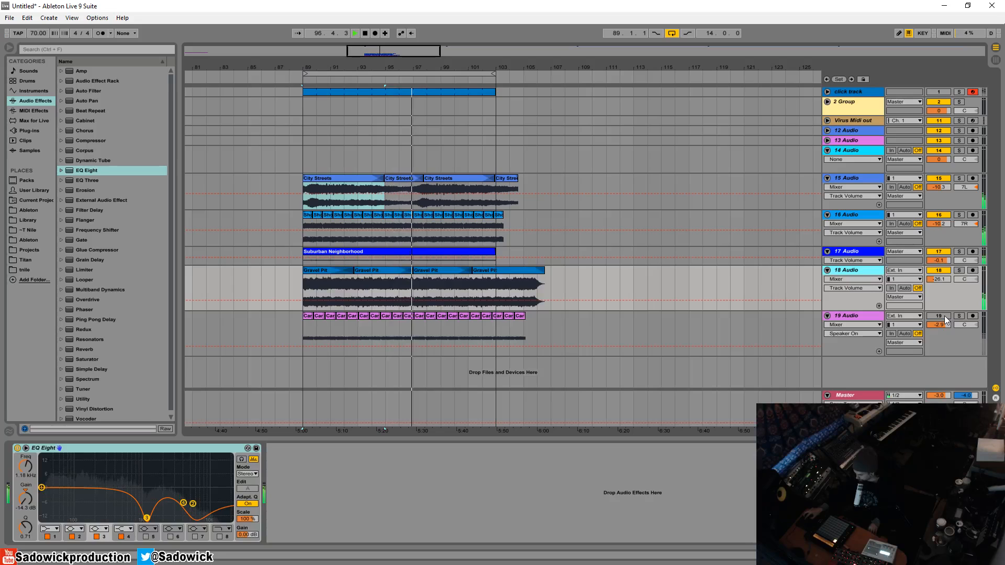
Reactivate the Car Engine track 19 at about -9.9 dB and reduce the Gravel Pit track's height
drag(940, 324, 940, 348)
drag(958, 311, 958, 284)
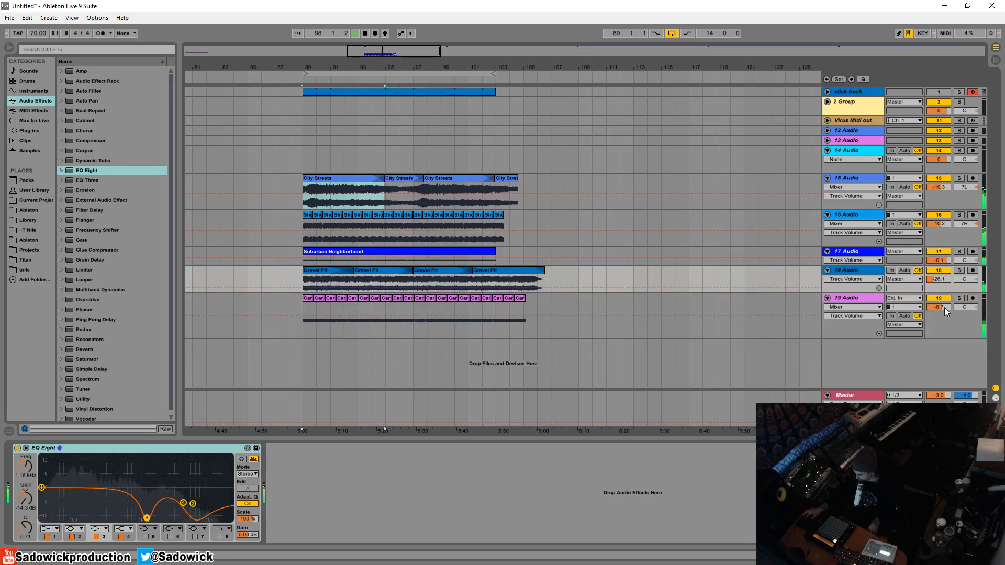
click(950, 320)
Shrink the ambience tracks 15 to 19 to compact heights and stop playback
drag(962, 229, 962, 209)
drag(962, 257, 960, 242)
drag(957, 293, 955, 244)
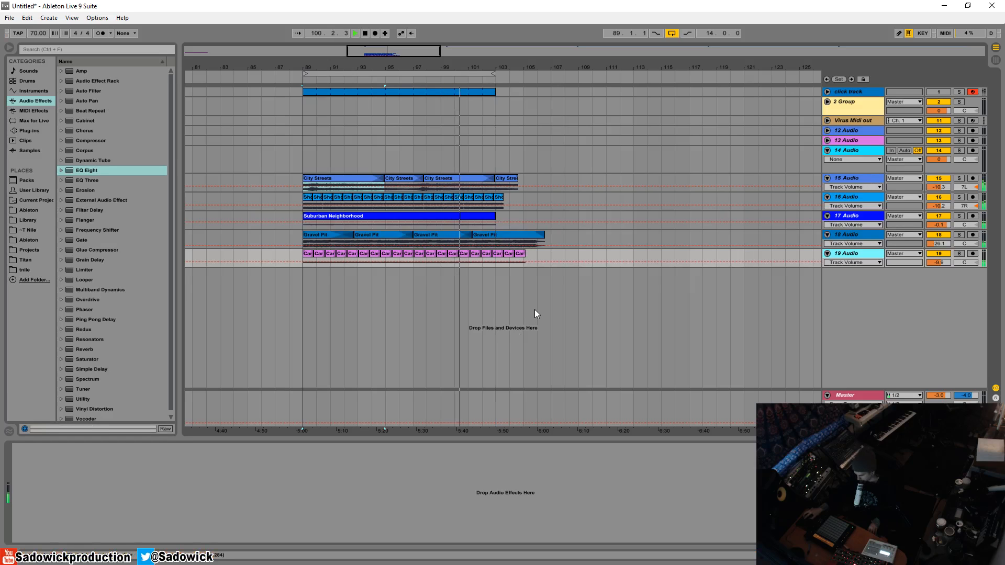
key(space)
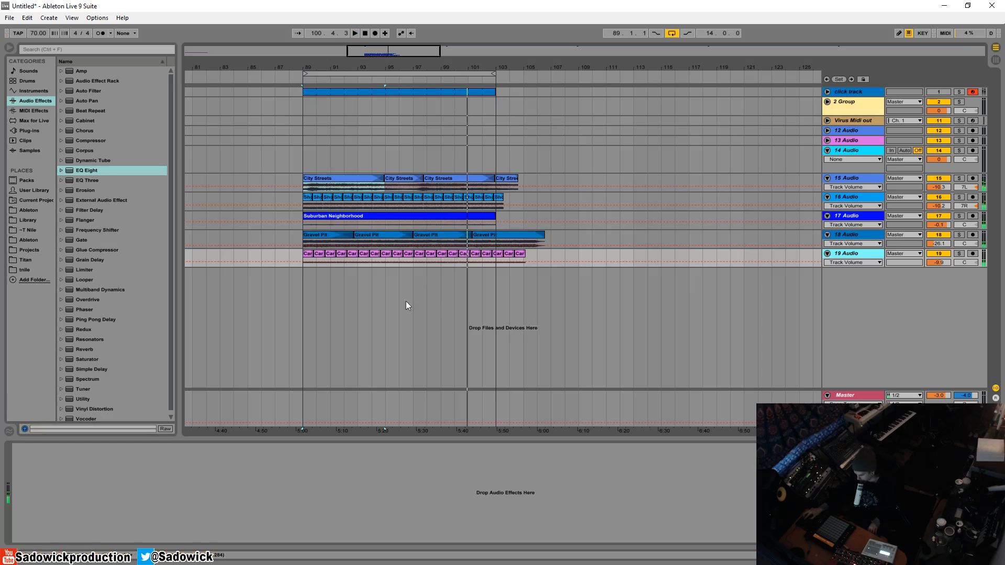
Add two audio tracks below track 19, minimise the height of track 20 and open the Library samples
right_click(369, 287)
click(356, 291)
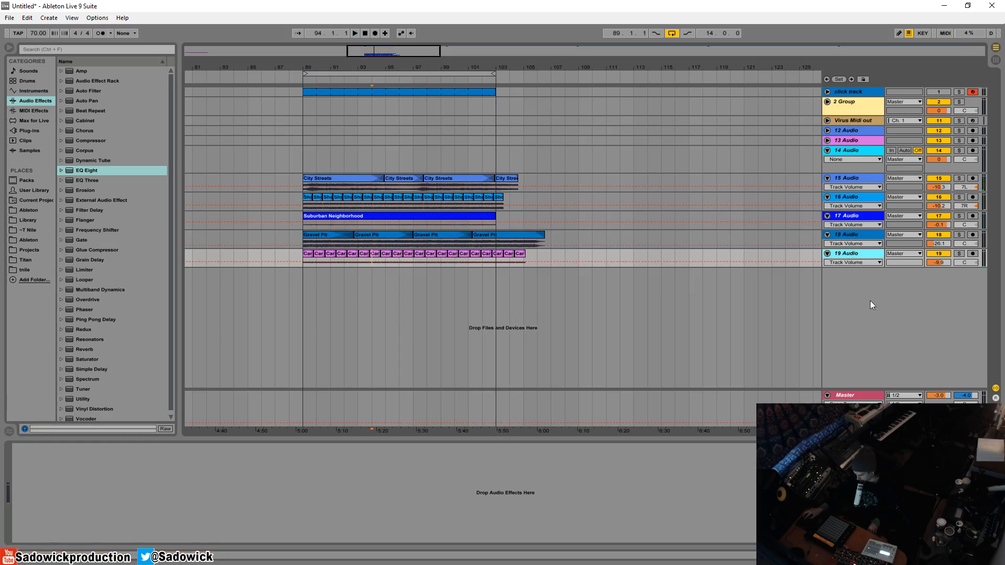
key(ctrl+t)
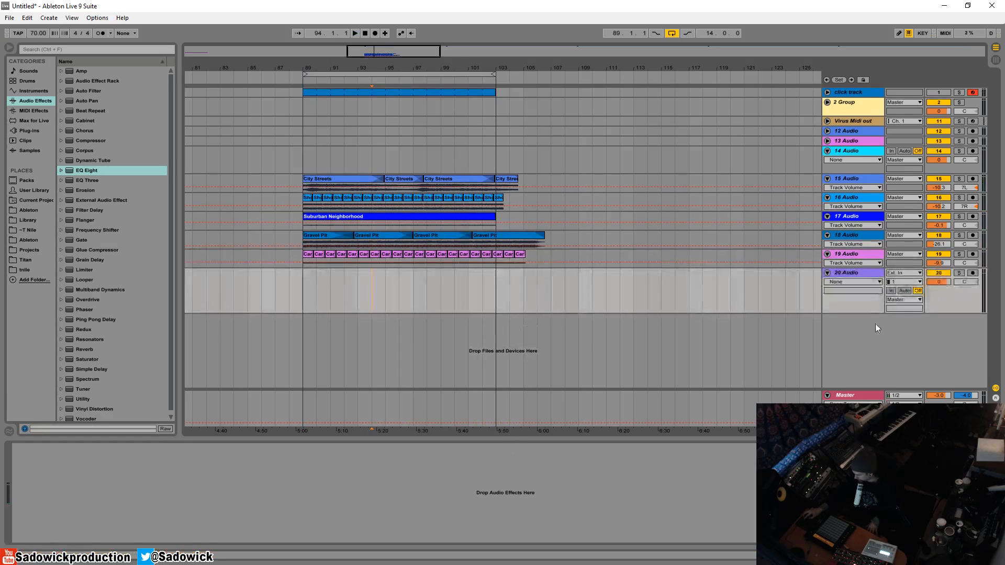
key(ctrl+t)
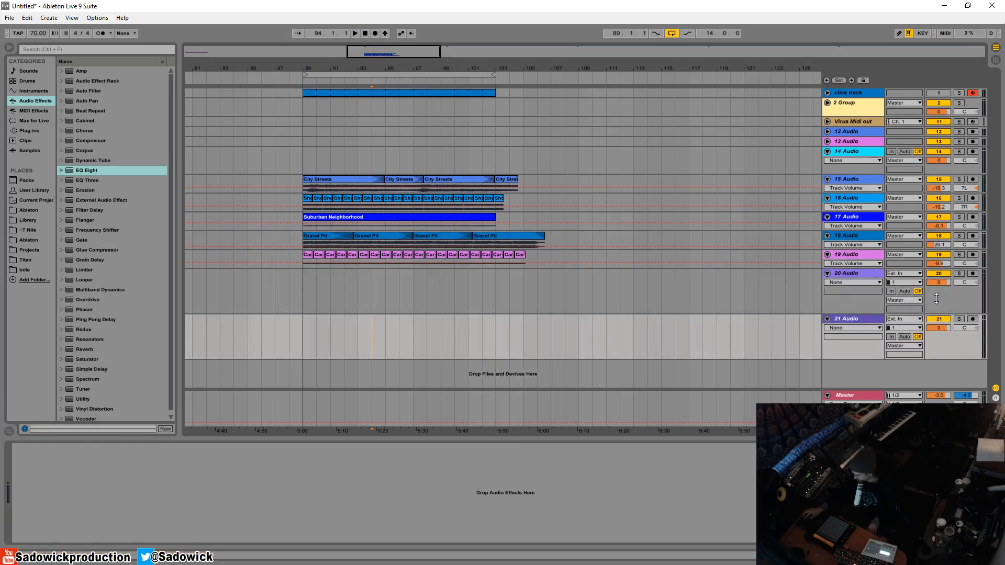
drag(937, 298, 927, 282)
click(928, 283)
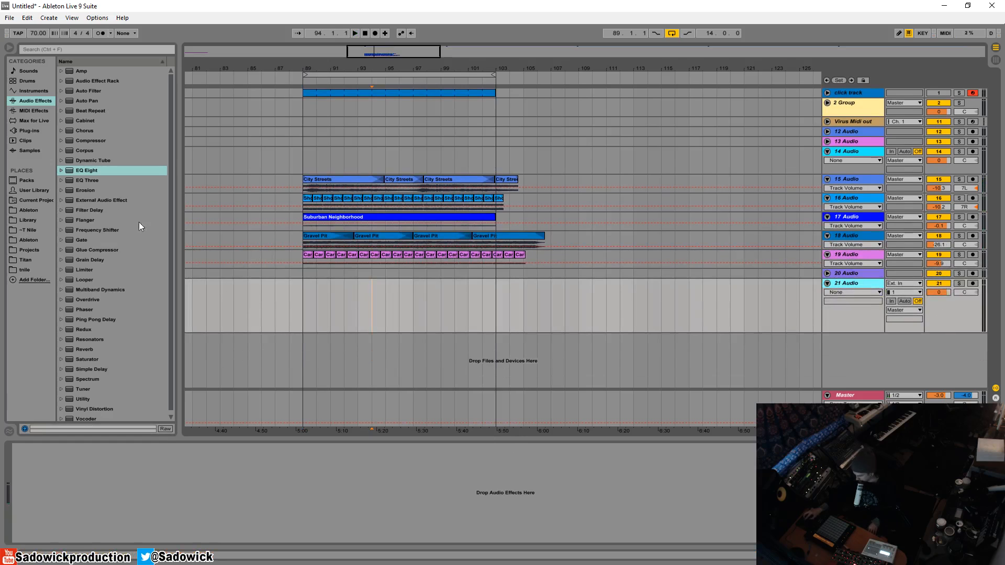
click(29, 222)
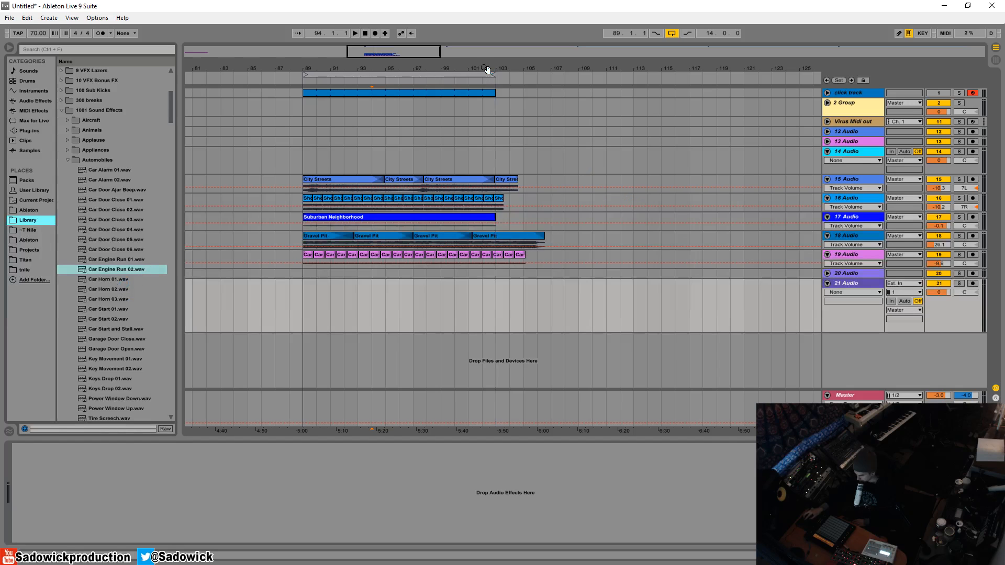
Mark the background loop from bar 89 to 103 across tracks 14 to 19, and a longer span up to about bar 122 on track 21
drag(485, 68, 486, 61)
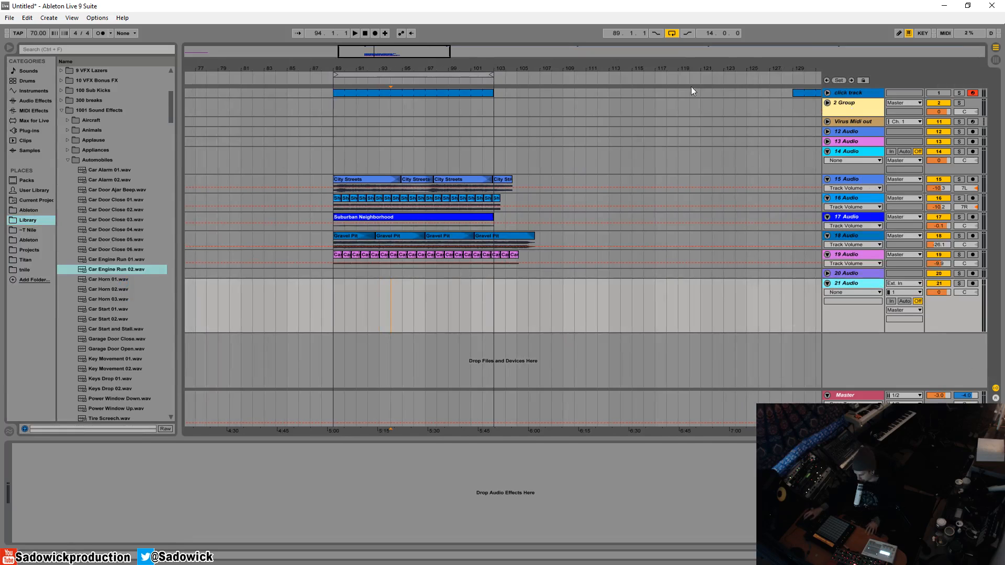
click(334, 157)
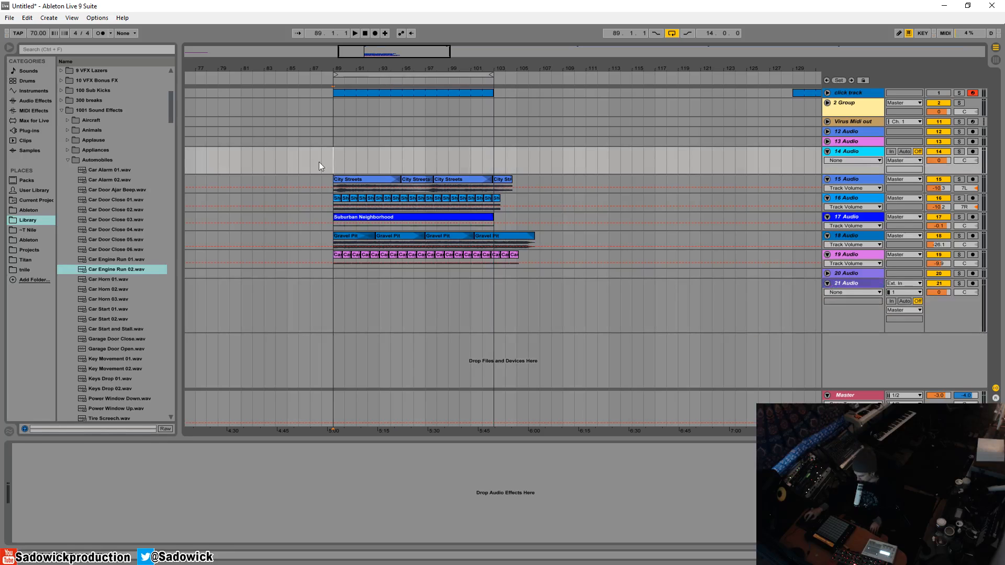
drag(341, 156, 496, 257)
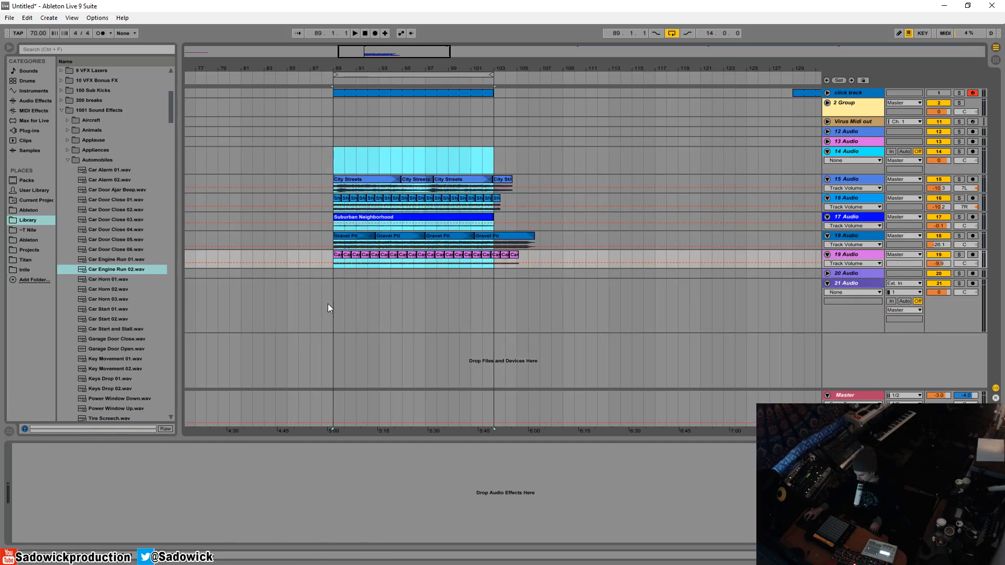
drag(332, 303, 713, 327)
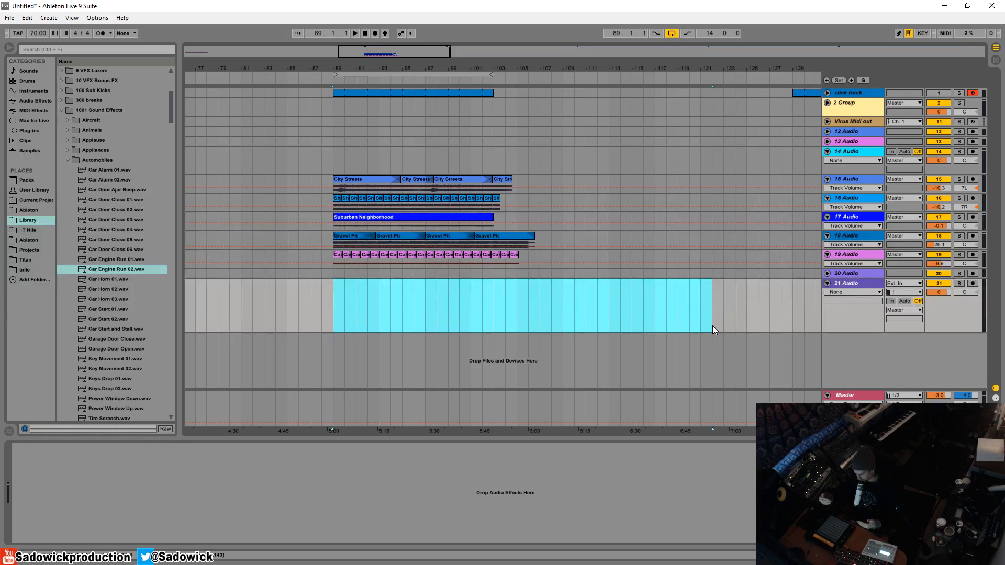
click(632, 309)
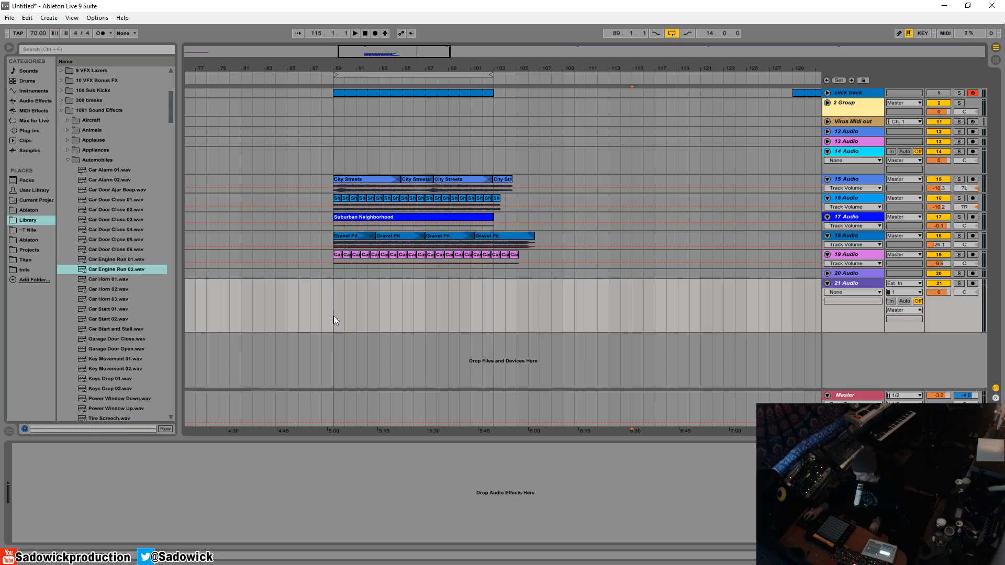
Place Car Horn 01.wav at bar 89 on track 21, play it in the mix and lower the track to -12.8 dB
click(98, 280)
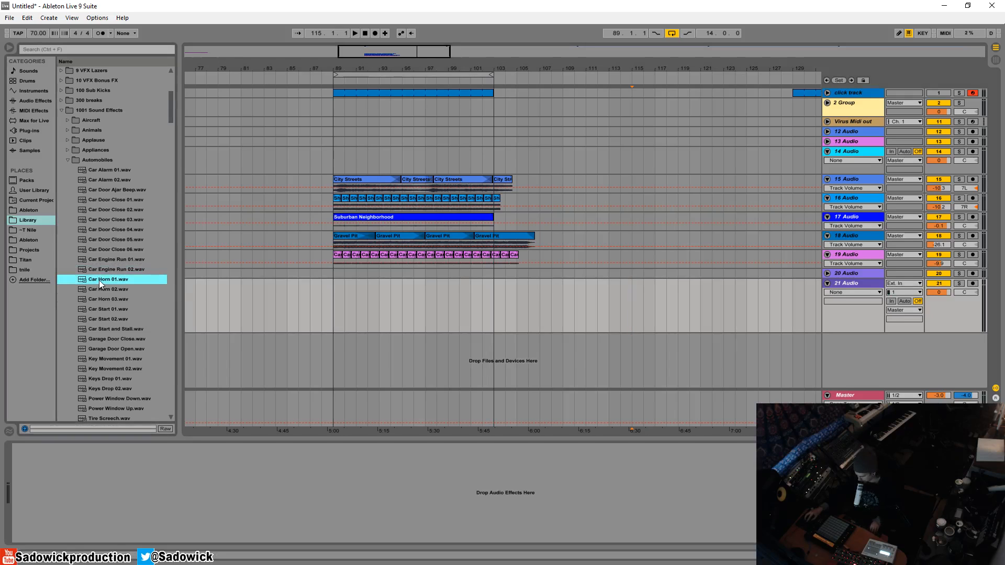
click(333, 299)
drag(333, 299, 334, 299)
drag(337, 65, 368, 224)
key(space)
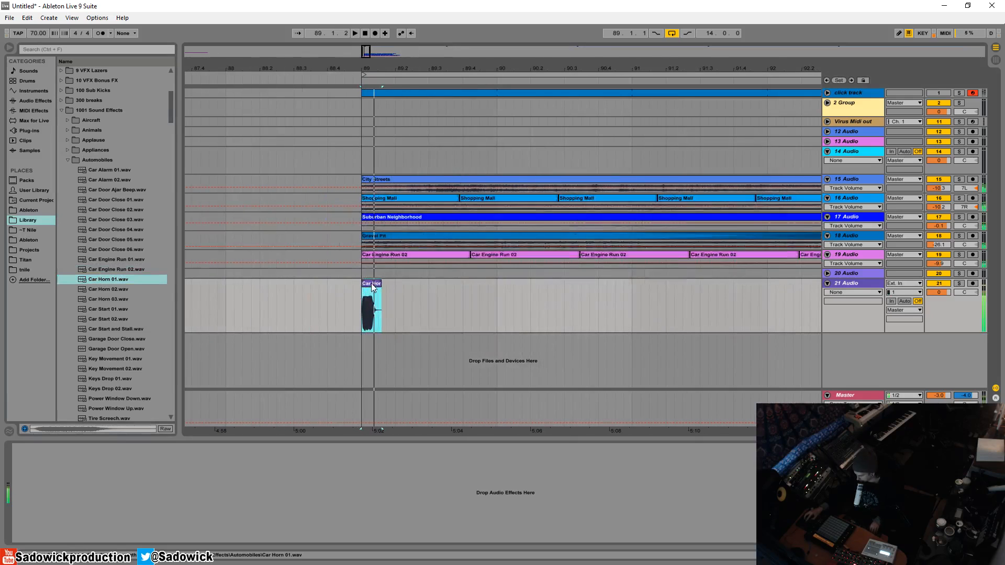
drag(943, 293, 944, 315)
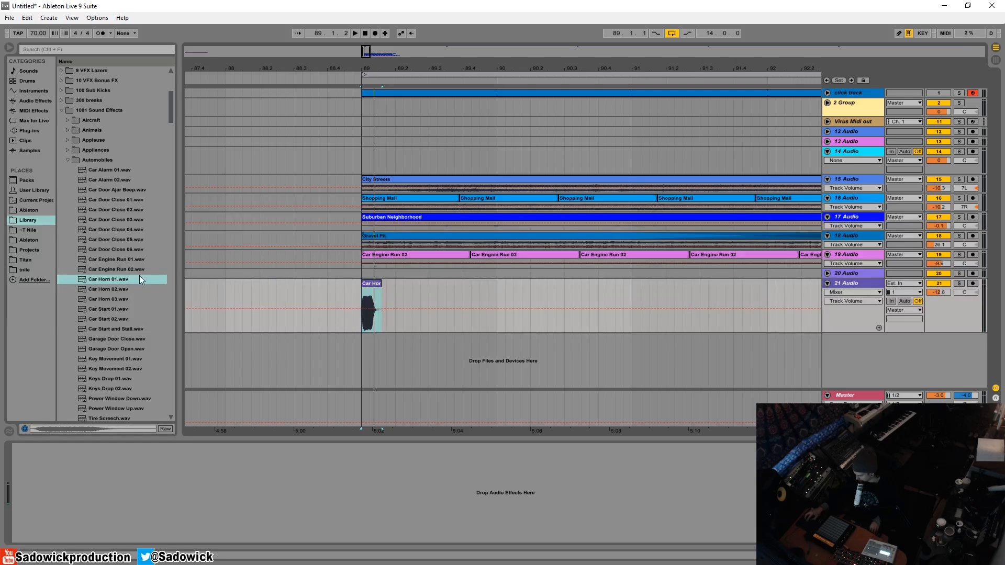
Audition the horn, start, engine and door samples in the Automobiles folder and place Car Alarm 01.wav at bar 91 on track 21
key(Down)
key(Down)
key(Down)
key(Down)
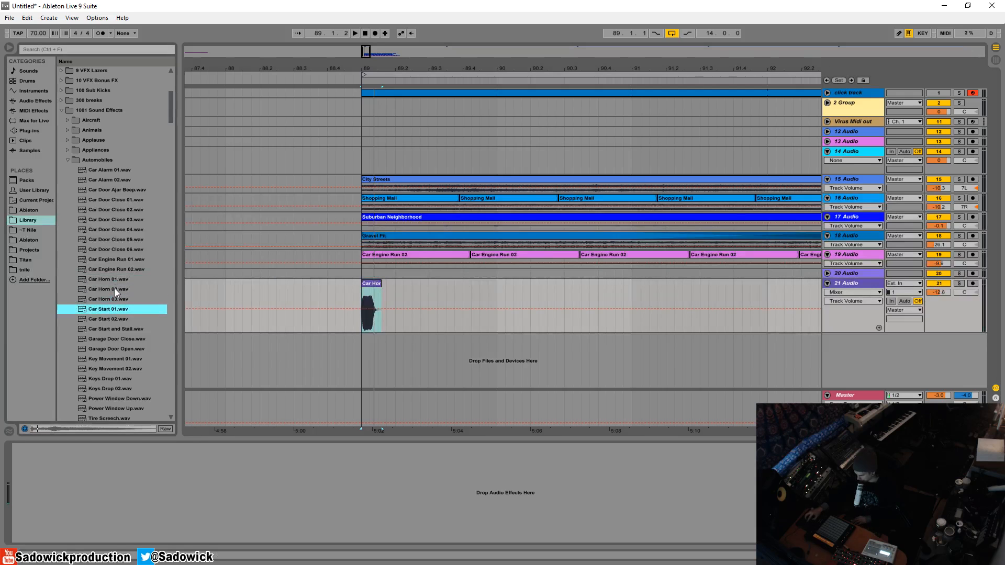
key(Down)
key(Up)
key(Up)
key(Up)
key(Up)
key(Up)
key(Up)
key(Up)
key(Up)
key(Up)
key(Up)
key(Up)
key(Up)
key(Up)
key(Up)
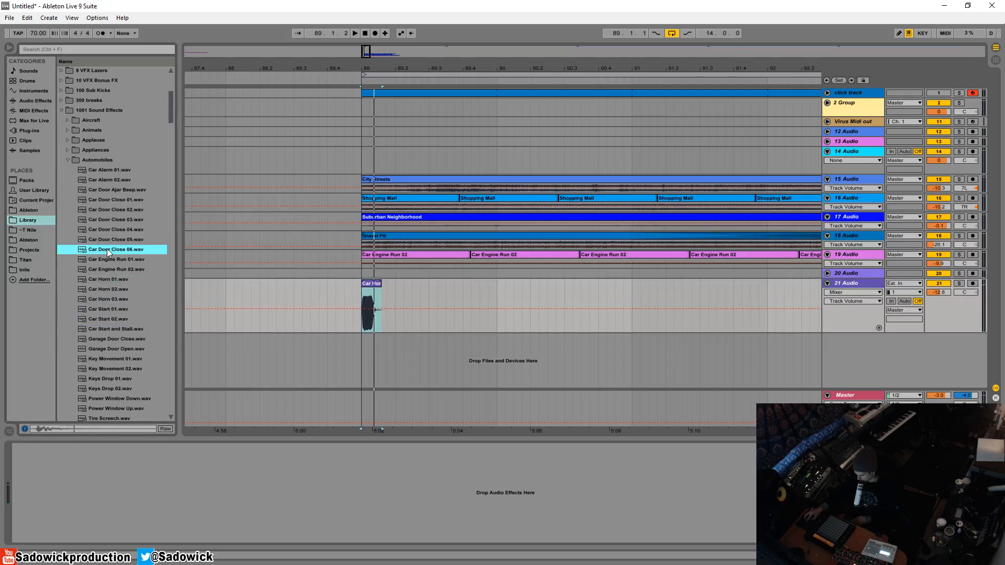
key(Up)
key(Up)
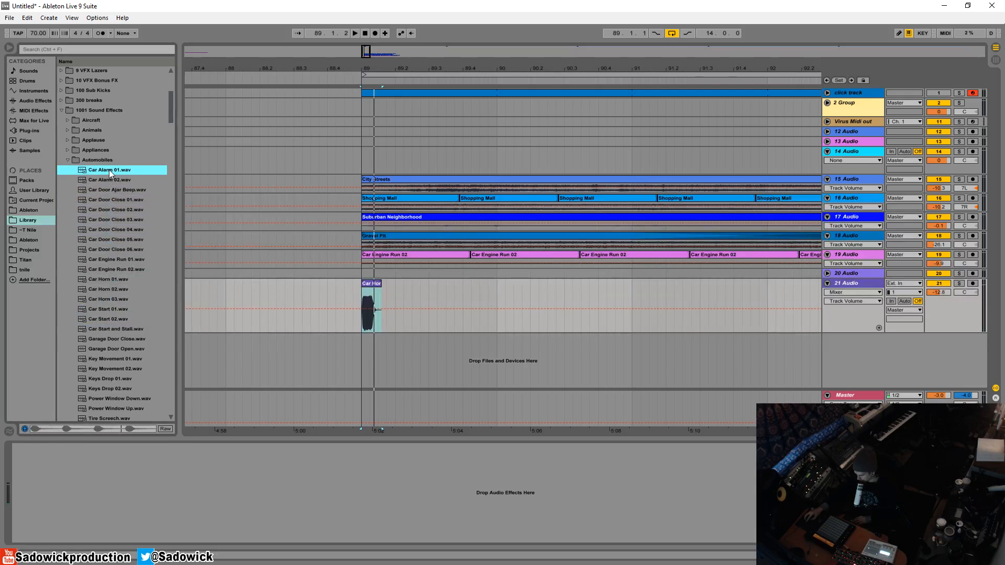
drag(108, 169, 631, 296)
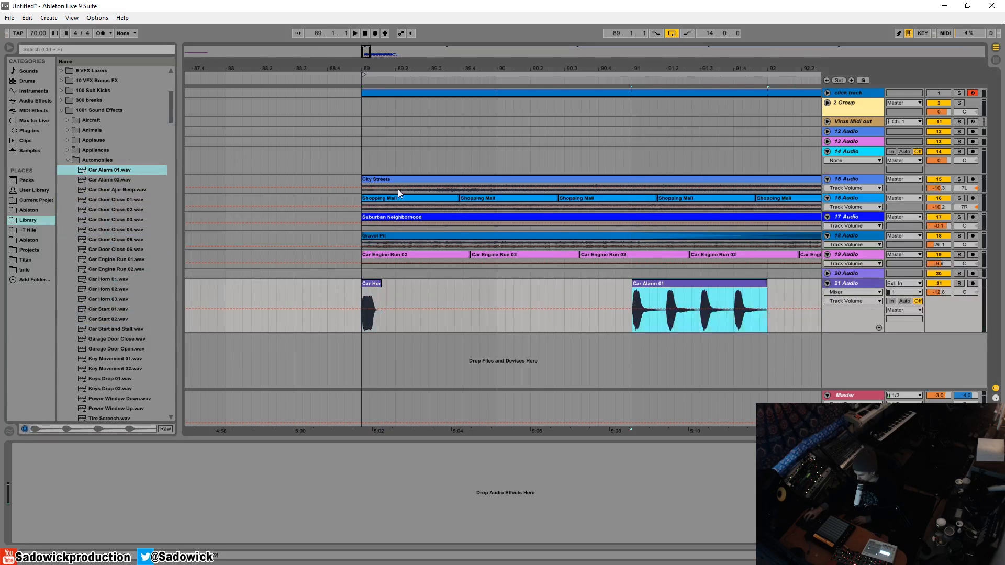
Audition Car Alarm 02.wav, Car Door Ajar Beep.wav and further automobile samples as candidates for foreground sounds
click(115, 180)
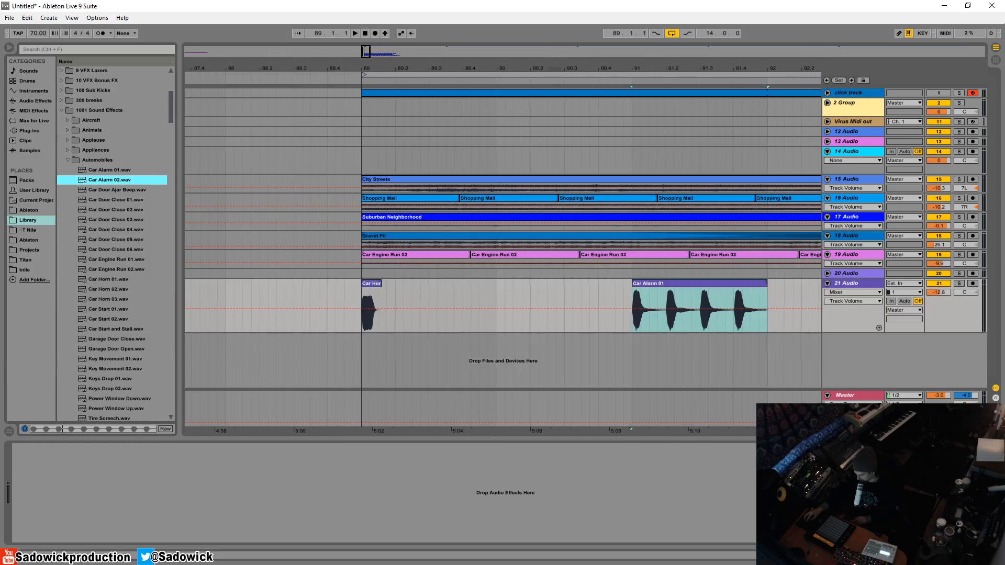
drag(555, 69, 316, 68)
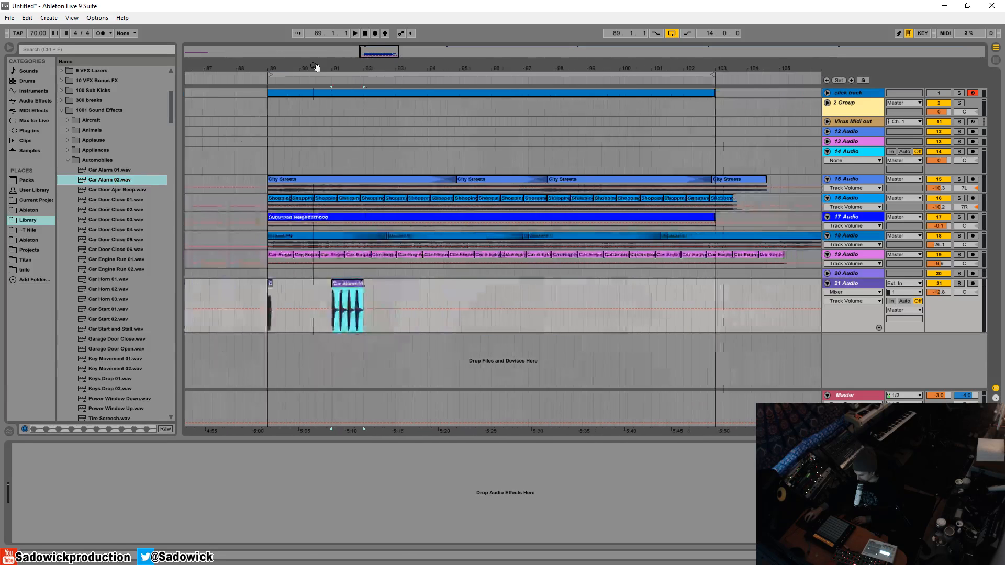
key(Down)
key(Down)
key(Down)
click(117, 190)
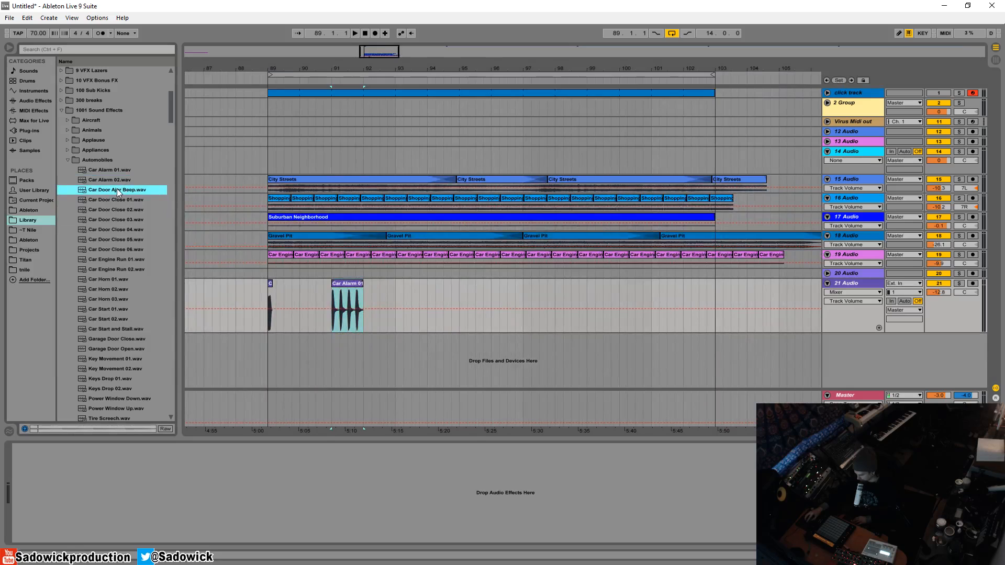
key(Down)
key(Down)
key(Down)
key(Up)
key(Up)
key(Up)
scroll(136, 319, down, 2)
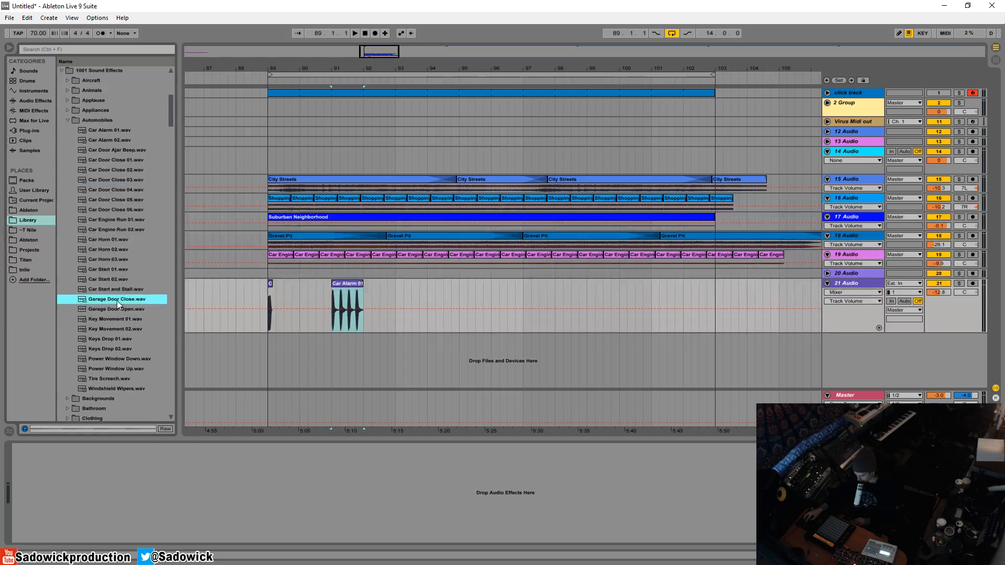
Compare Car Start and Stall.wav with Garage Door Close.wav and place Garage Door Close.wav at bar 94 on a new audio track
click(117, 300)
click(118, 291)
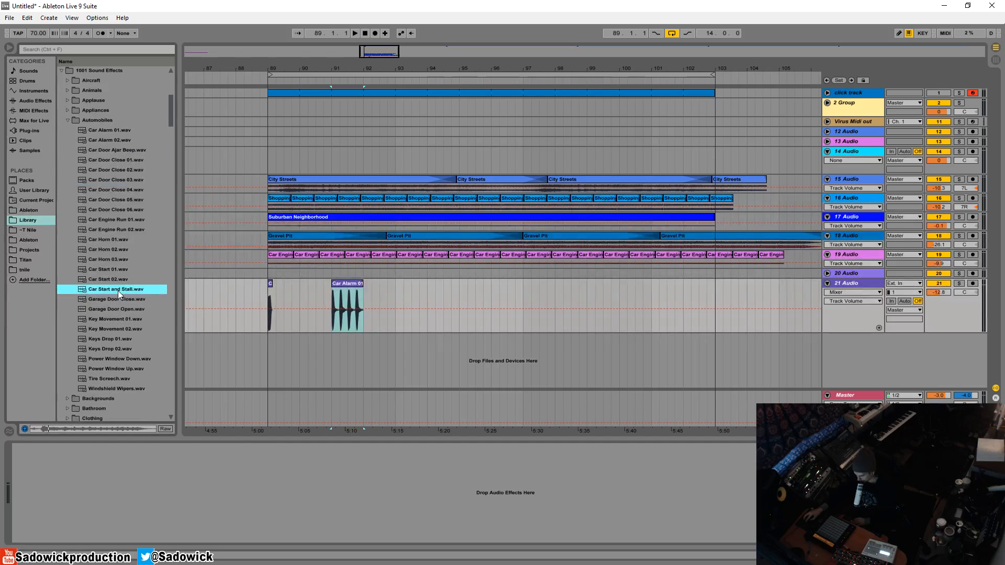
click(118, 299)
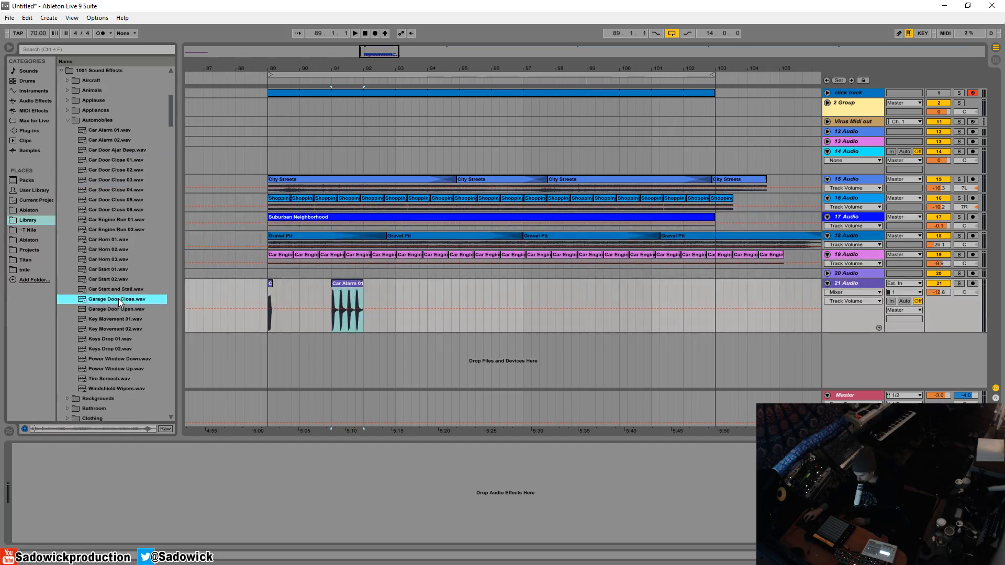
mouse_move(115, 300)
mouse_down()
mouse_move(774, 306)
mouse_move(437, 306)
mouse_move(443, 352)
mouse_move(428, 350)
mouse_up()
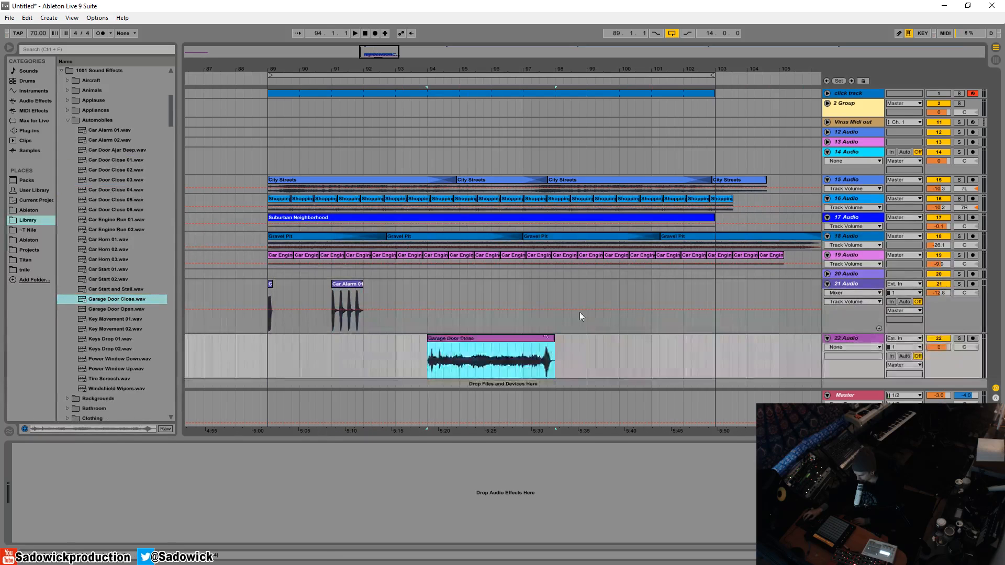
Audition the rest of the Automobiles folder, from Garage Door Open.wav through the keys and power window samples to Windshield Wipers.wav
click(112, 309)
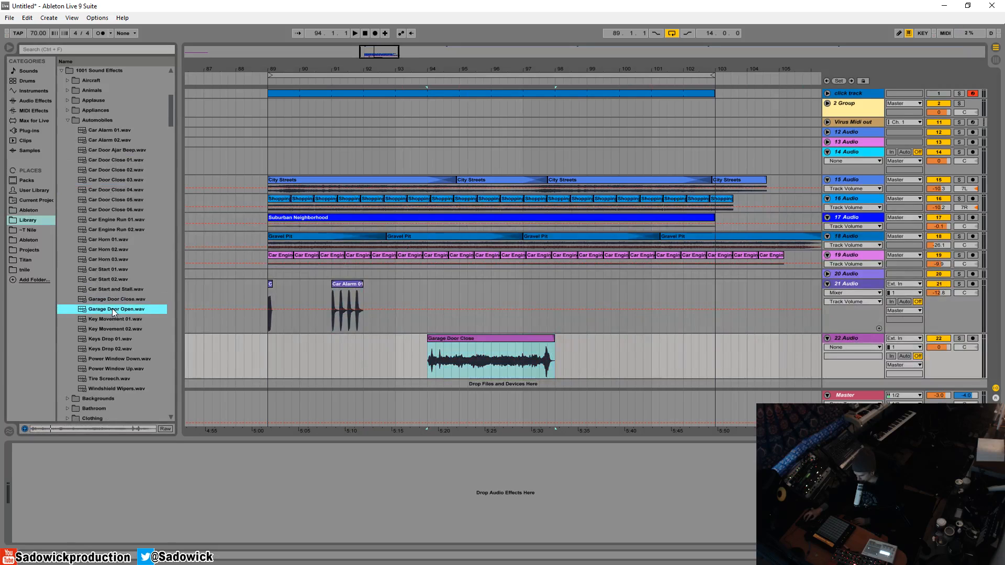
click(108, 329)
click(106, 342)
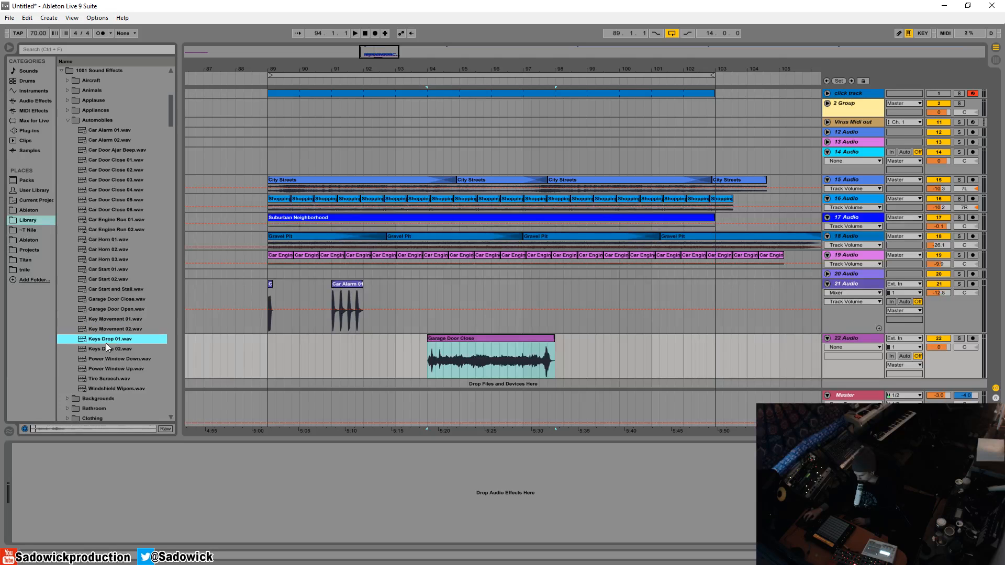
click(110, 349)
click(123, 361)
scroll(137, 362, down, 1)
click(118, 342)
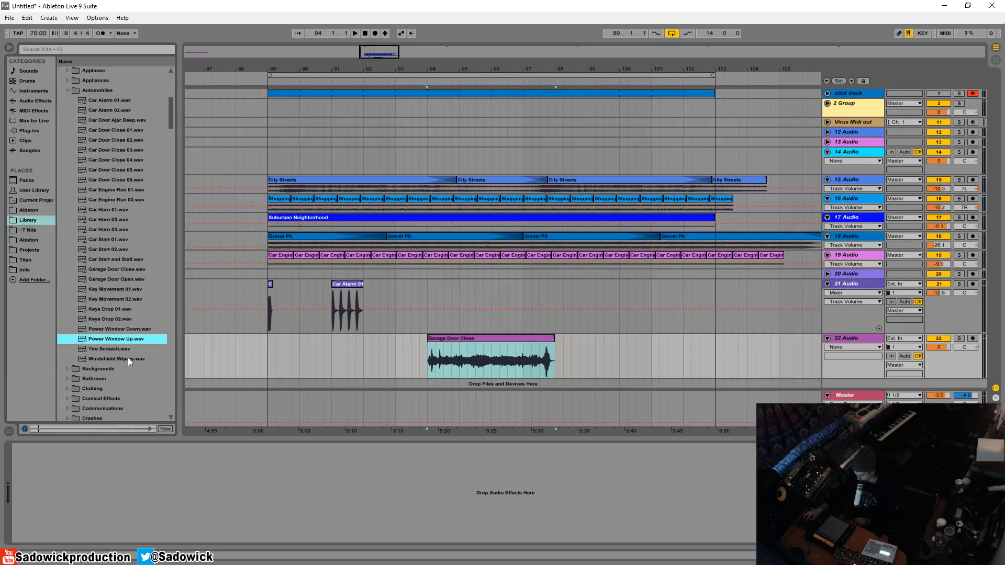
click(124, 351)
click(136, 362)
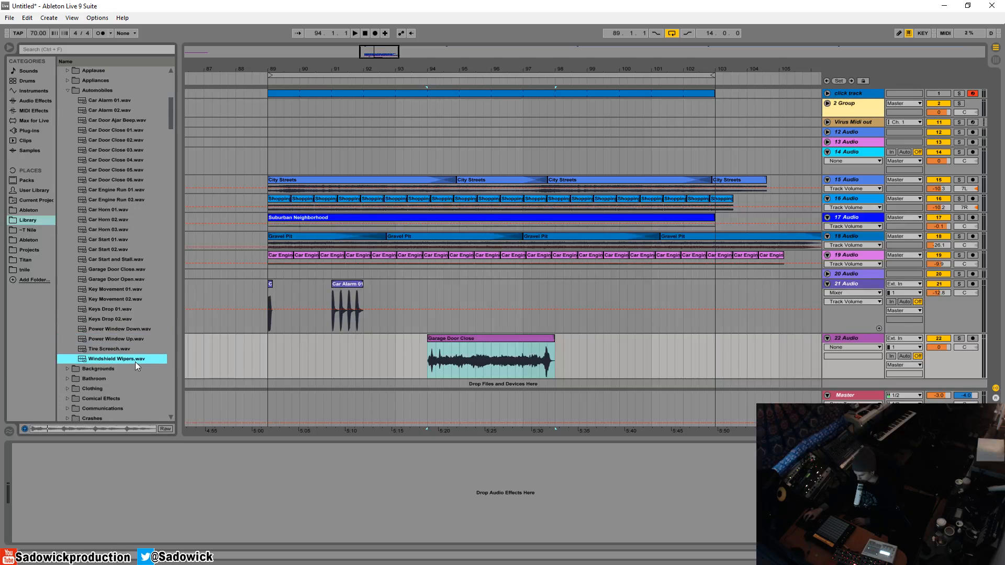
scroll(133, 359, down, 1)
Look through the Backgrounds folder and audition the gadget, gas leak, hydraulics and switch samples in Motors & Switches
click(102, 331)
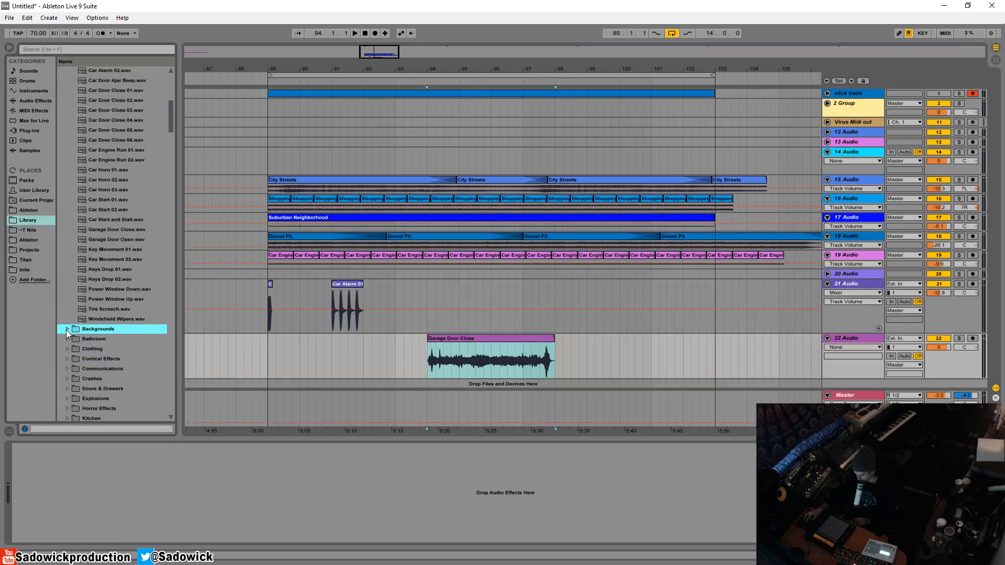
click(66, 330)
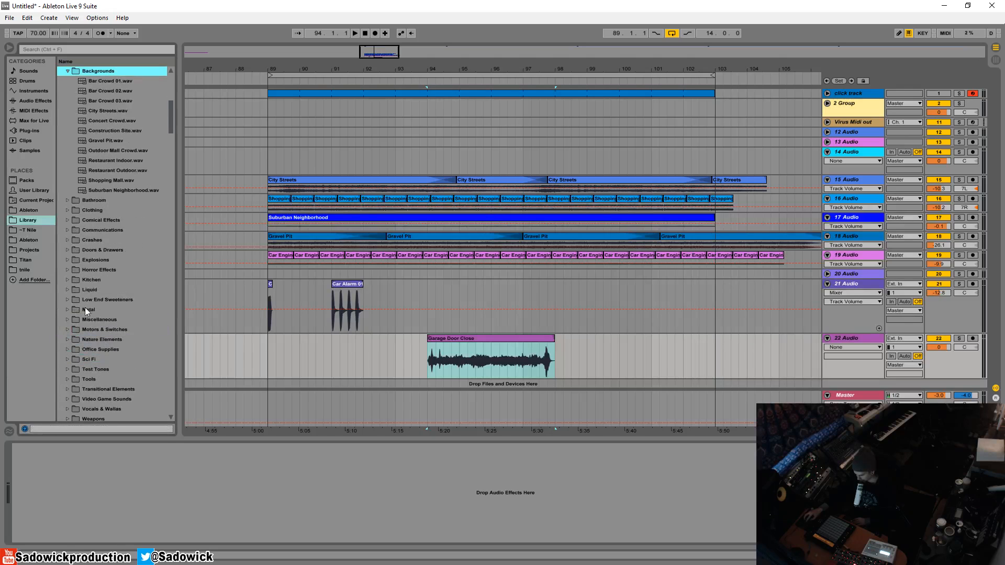
click(68, 330)
click(99, 218)
click(99, 240)
click(98, 250)
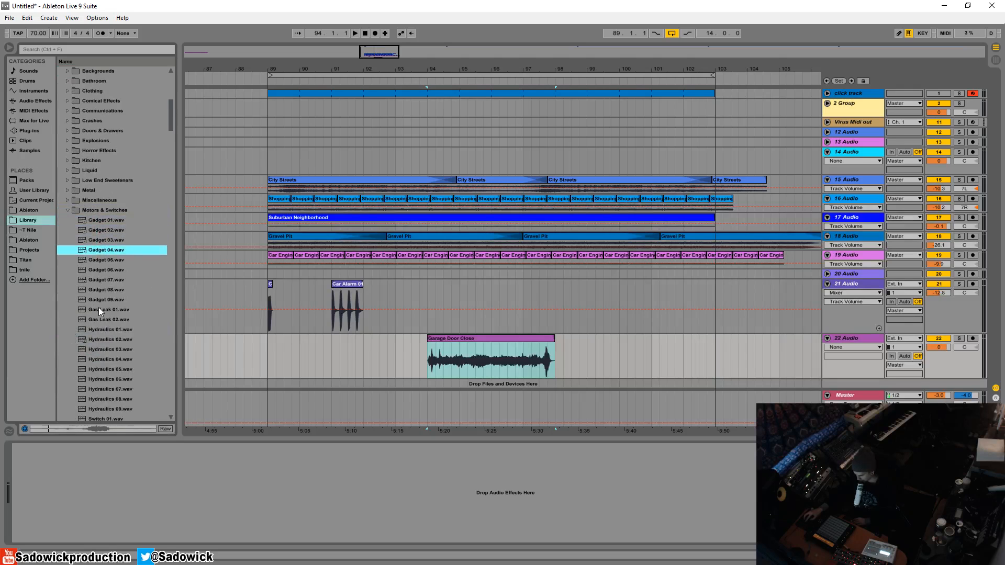
click(99, 309)
scroll(131, 333, down, 1)
click(127, 292)
scroll(168, 339, down, 3)
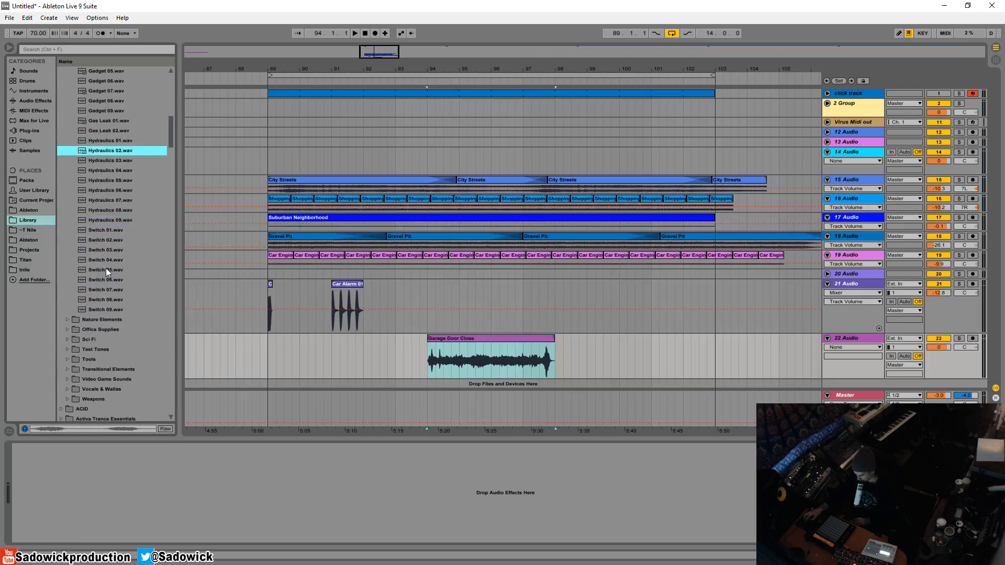
click(105, 270)
key(Down)
key(Down)
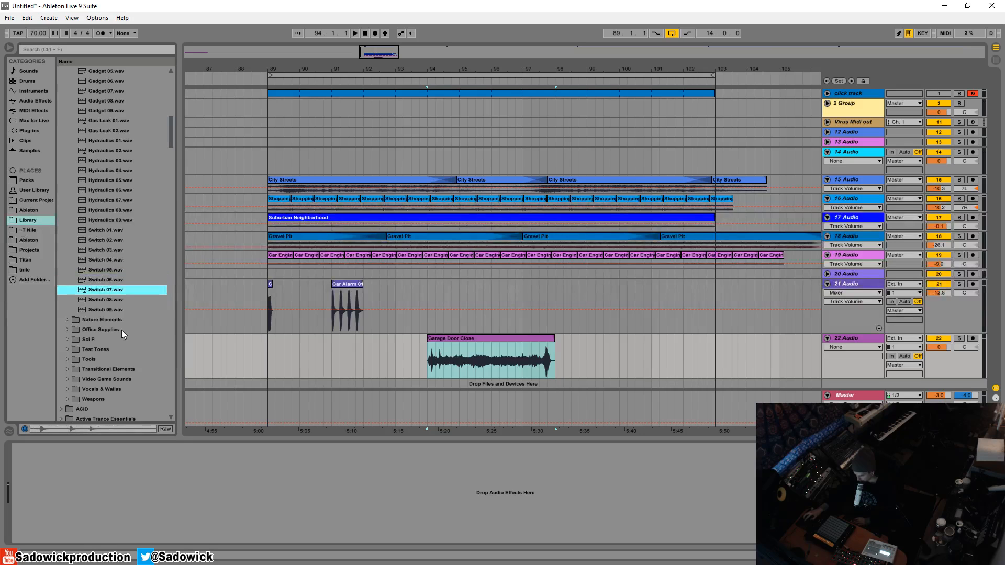
scroll(122, 329, down, 2)
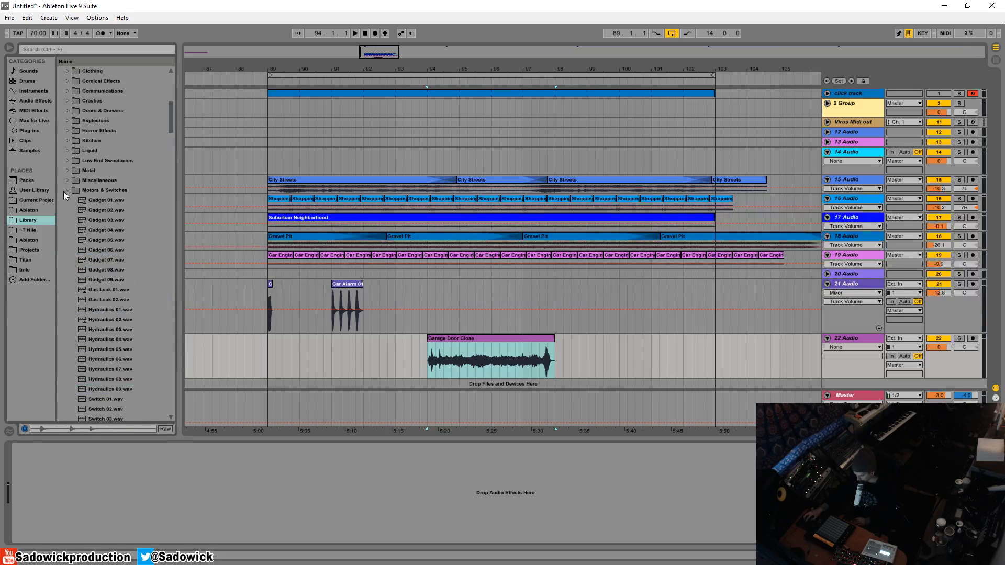
click(67, 191)
scroll(104, 182, up, 4)
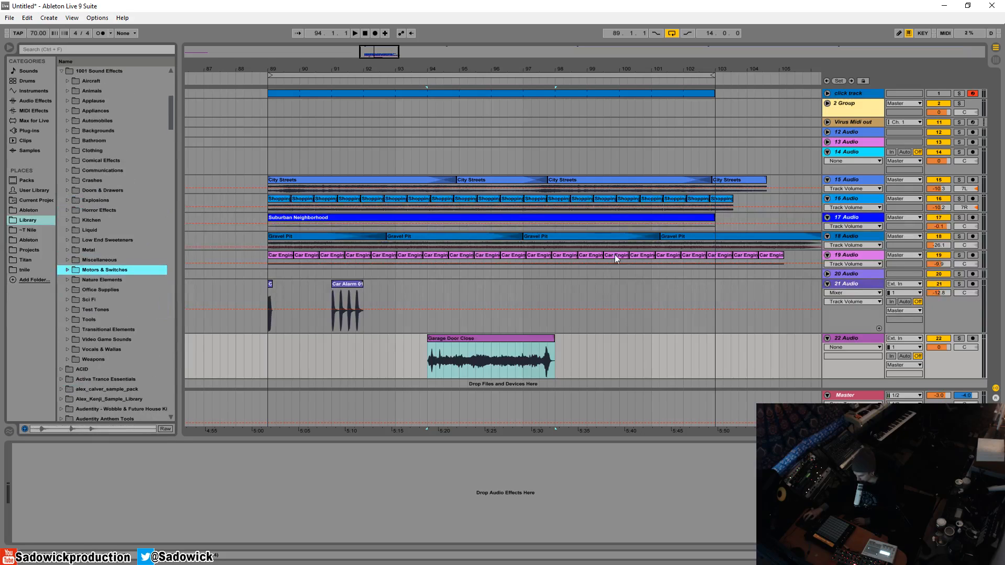
Group the ambience tracks 15 to 19 and reduce the height of the car sounds track below the group
click(858, 180)
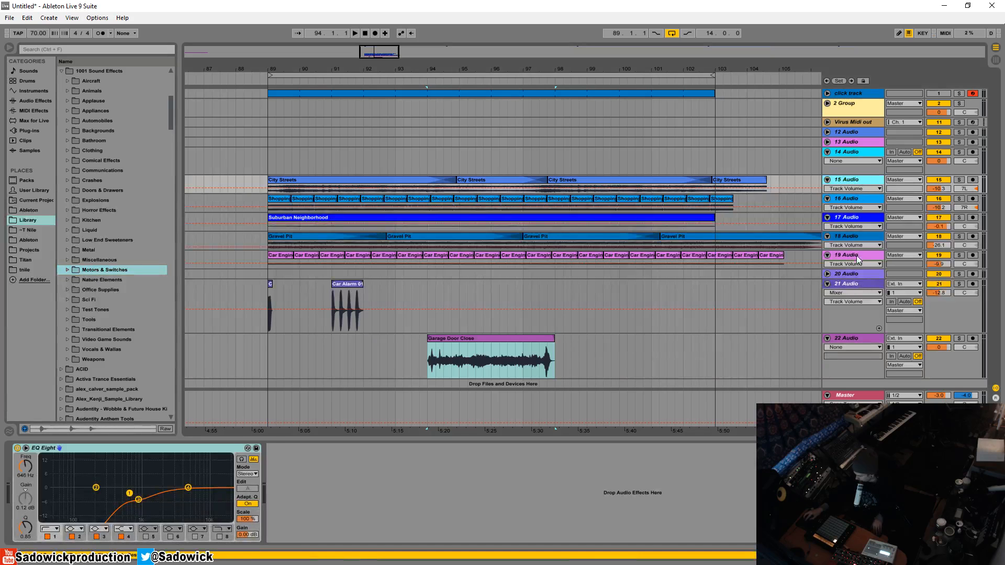
click(856, 256)
right_click(853, 183)
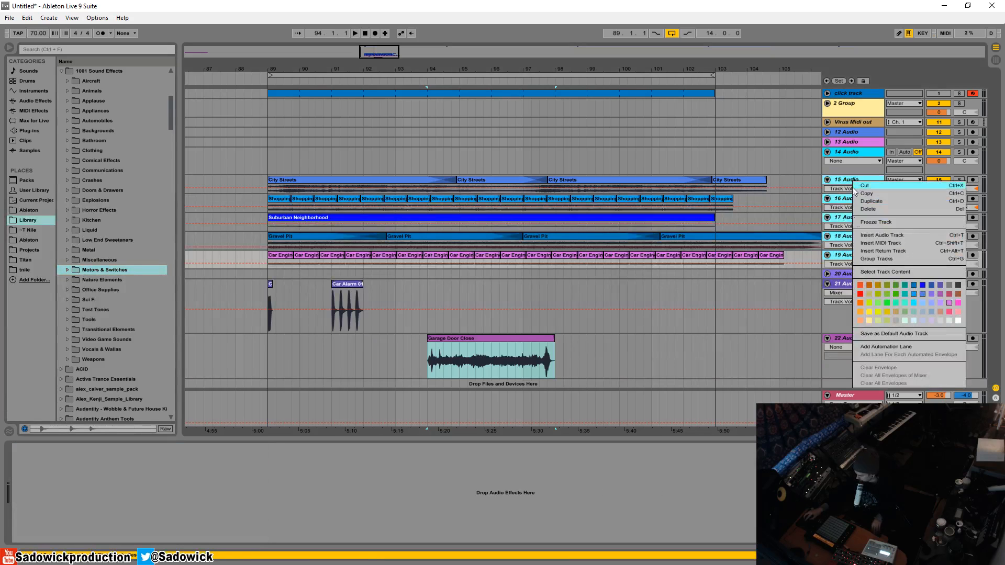
click(864, 258)
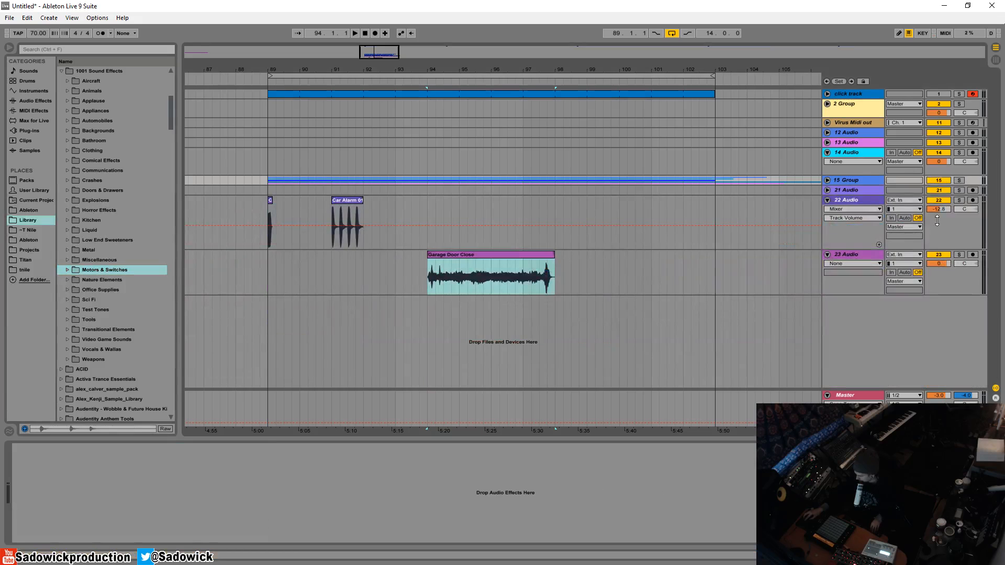
drag(938, 249, 938, 232)
Play from the car horn clip, lower track 22 to -15.1 dB and solo the track
click(270, 200)
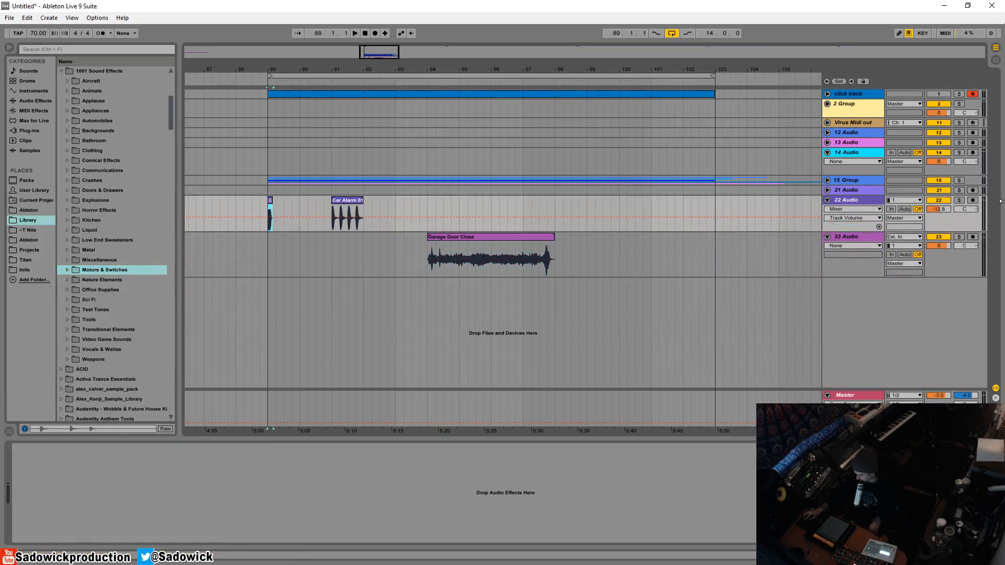
key(space)
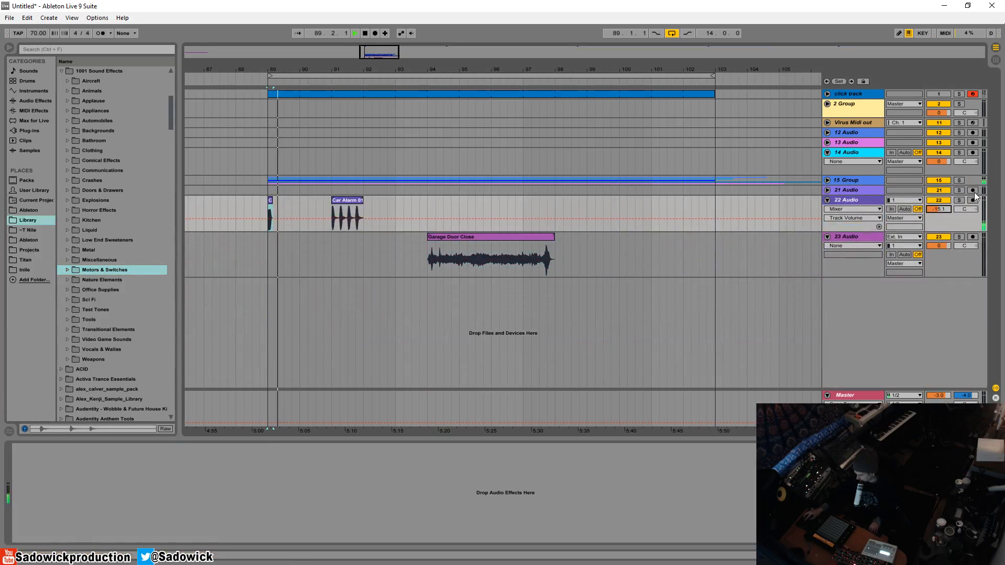
click(960, 200)
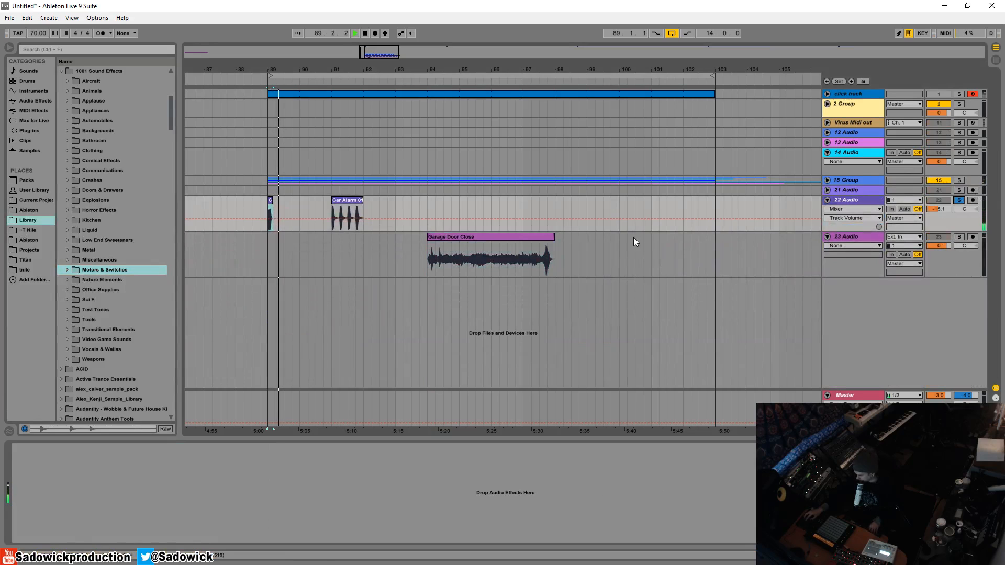
Stop playback, delete the Garage Door Close clip from track 23 and listen to the Car Alarm 01 clip in solo
click(495, 237)
key(space)
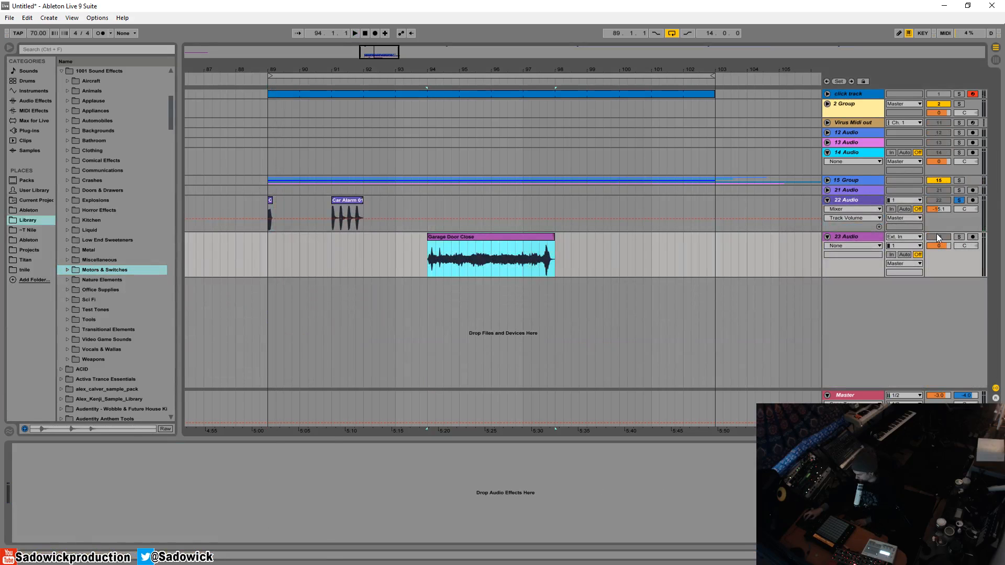
click(345, 200)
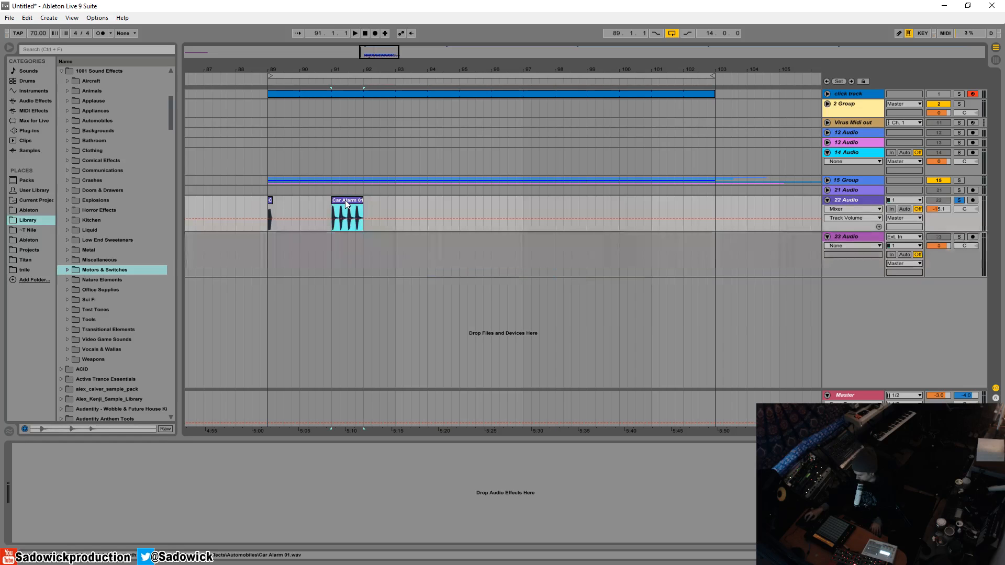
key(space)
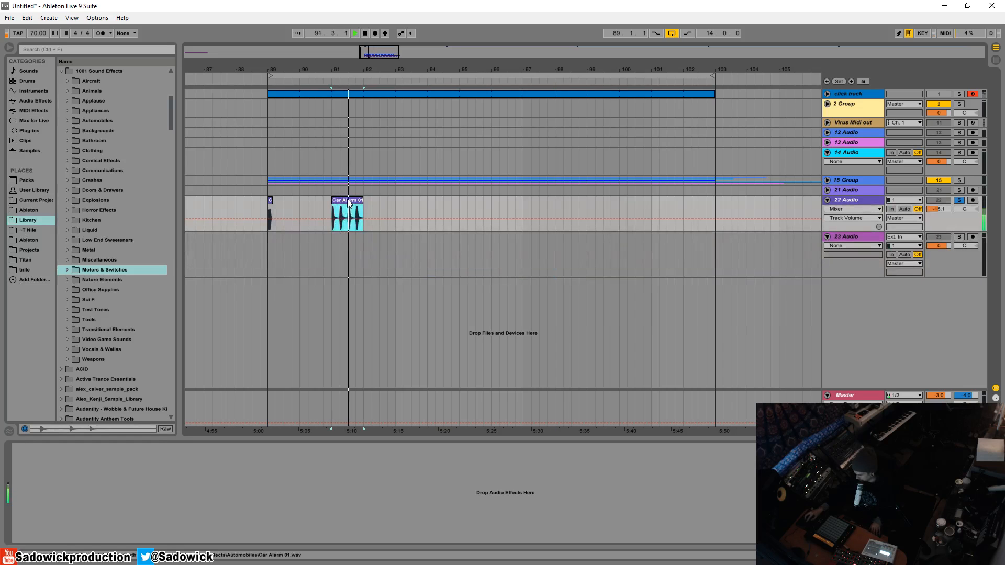
key(space)
Turn off warping for the Car Alarm 01 clip and play it again from bar 91
double_click(347, 199)
click(117, 459)
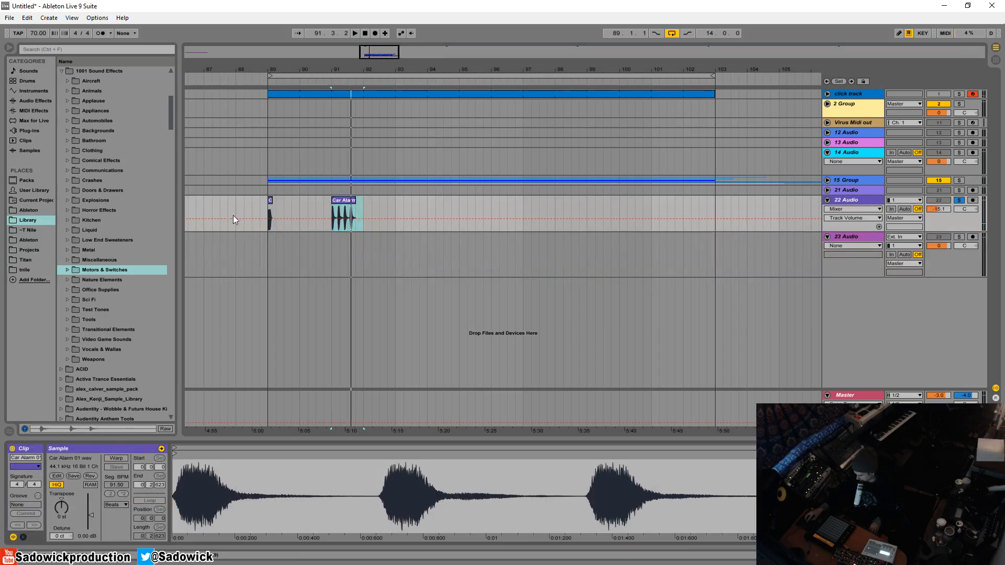
drag(283, 219, 252, 218)
click(344, 201)
key(space)
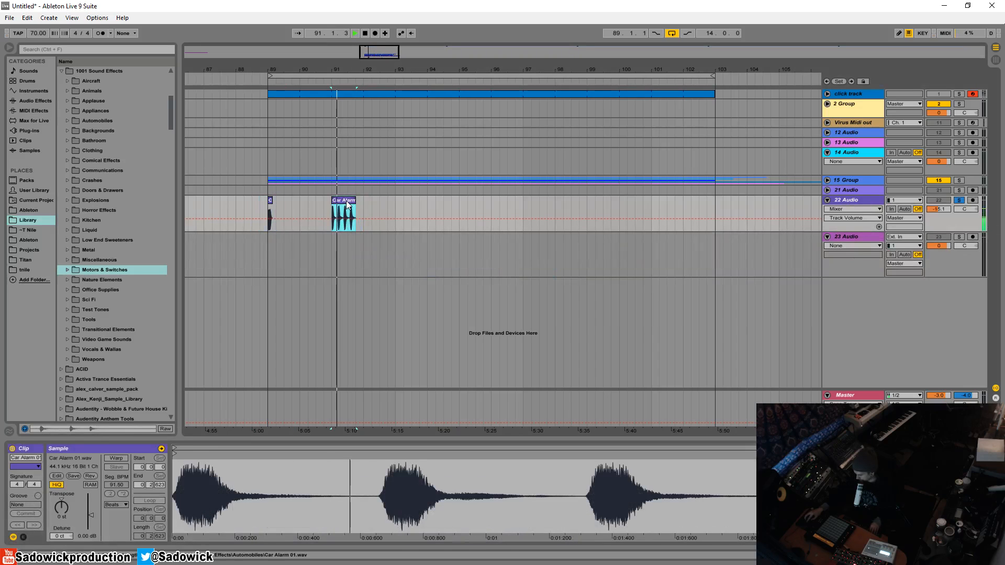
key(space)
Pan track 22 to 34L and move the Car Alarm 01 clip down to track 23 at bar 91
mouse_move(970, 210)
mouse_down()
mouse_move(970, 184)
mouse_move(970, 228)
mouse_up()
drag(347, 201, 347, 256)
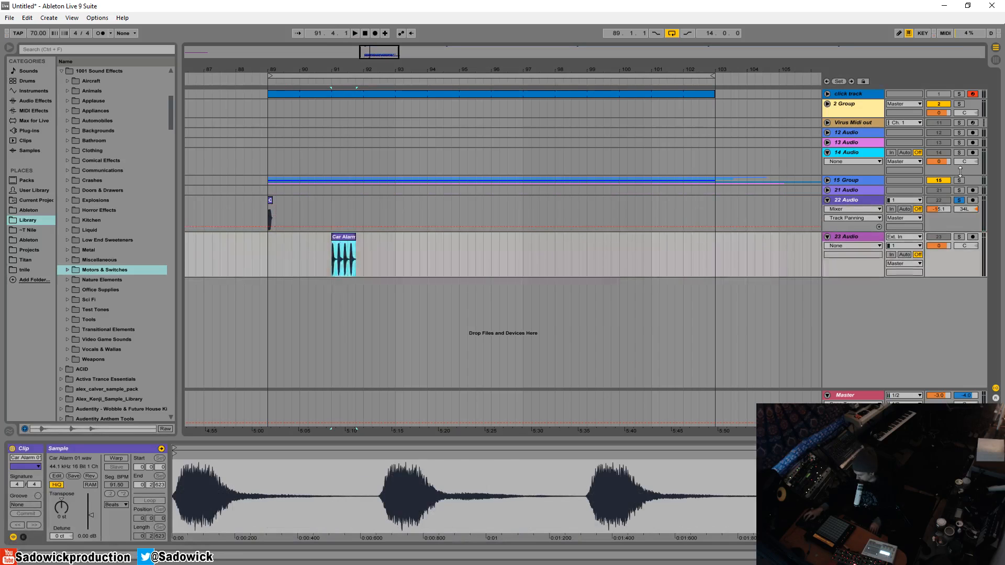
Clear the track solos so that tracks 22 and 23 play together with the ambience group
click(961, 238)
click(960, 201)
click(960, 200)
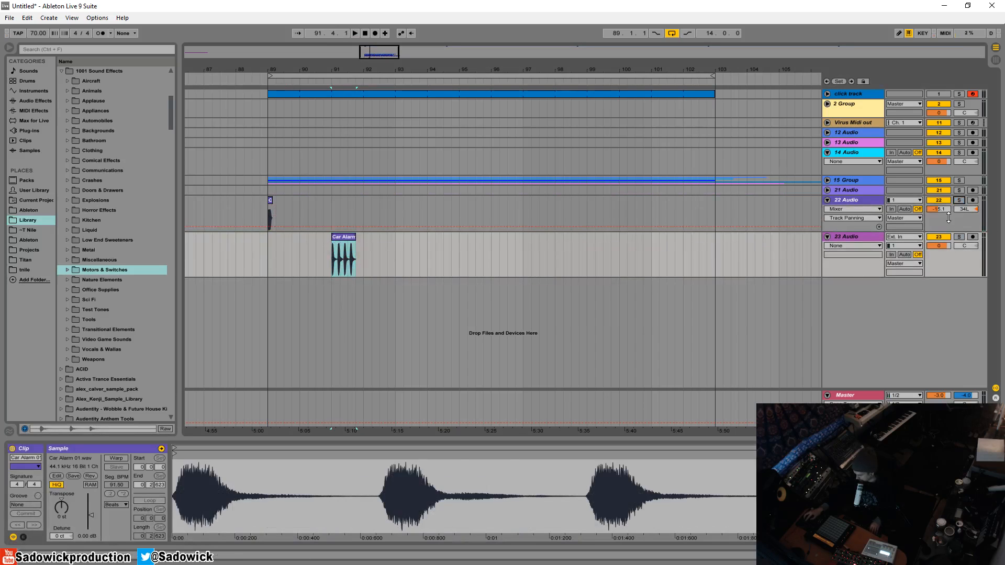
Lower track 23's volume to -11.5 dB and pan it to 38R while listening to the Car Alarm 01 clip
key(space)
drag(934, 246, 934, 269)
mouse_move(965, 246)
mouse_down()
mouse_move(965, 219)
mouse_move(944, 247)
mouse_move(965, 248)
mouse_up()
key(space)
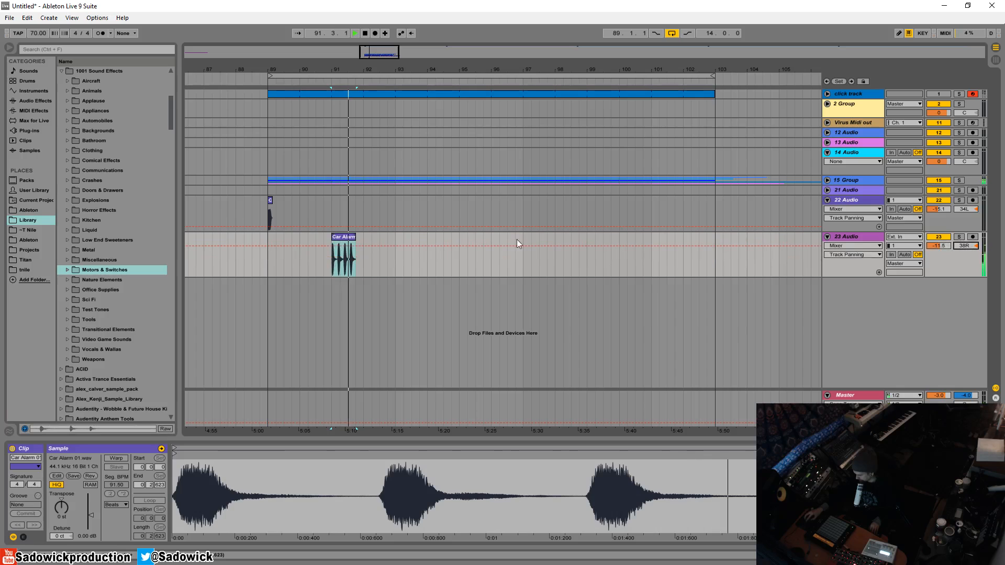
Lower track 22's volume and adjust its left panning while playing the Car Horn 01 clip at bar 89
click(272, 202)
key(space)
click(272, 202)
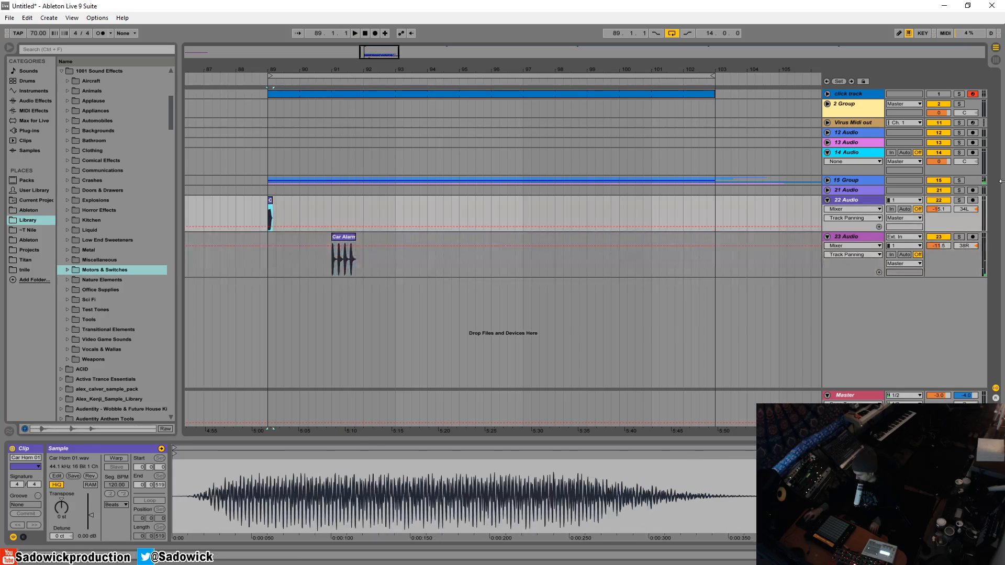
key(space)
drag(945, 210, 965, 211)
key(space)
key(space)
key(space)
key(space)
key(space)
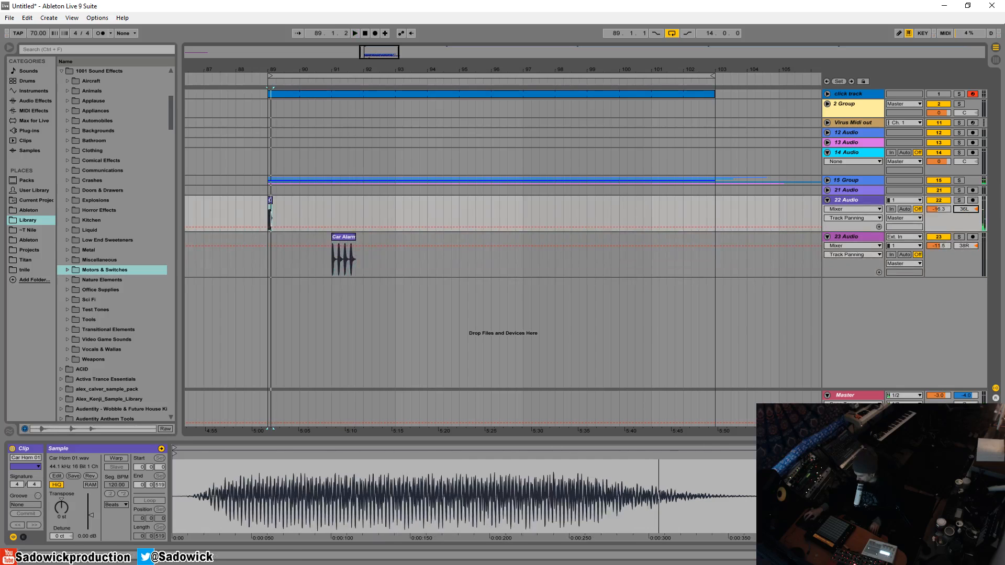
Duplicate the car horn section on track 22 and move the copy to bar 95
drag(398, 211, 268, 212)
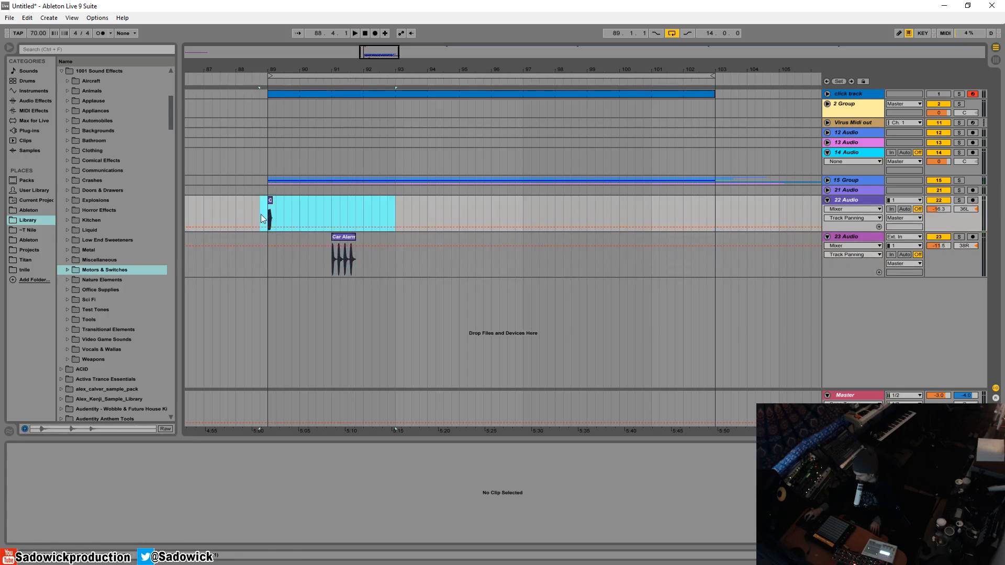
key(ctrl+d)
click(961, 210)
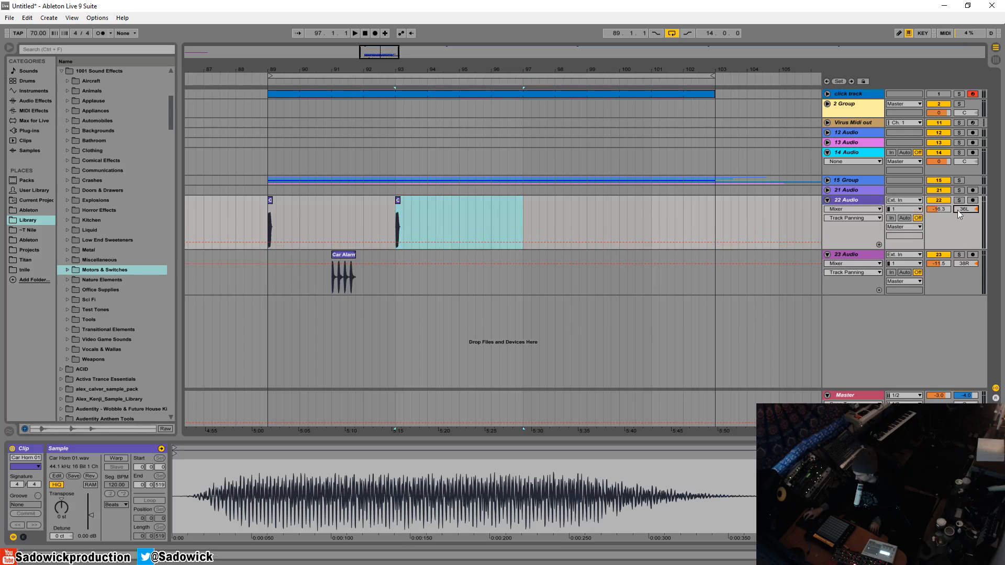
drag(398, 198, 470, 198)
Draw panning automation at 28R on track 22 around the bar 95 car horn and play the result
click(966, 210)
key(b)
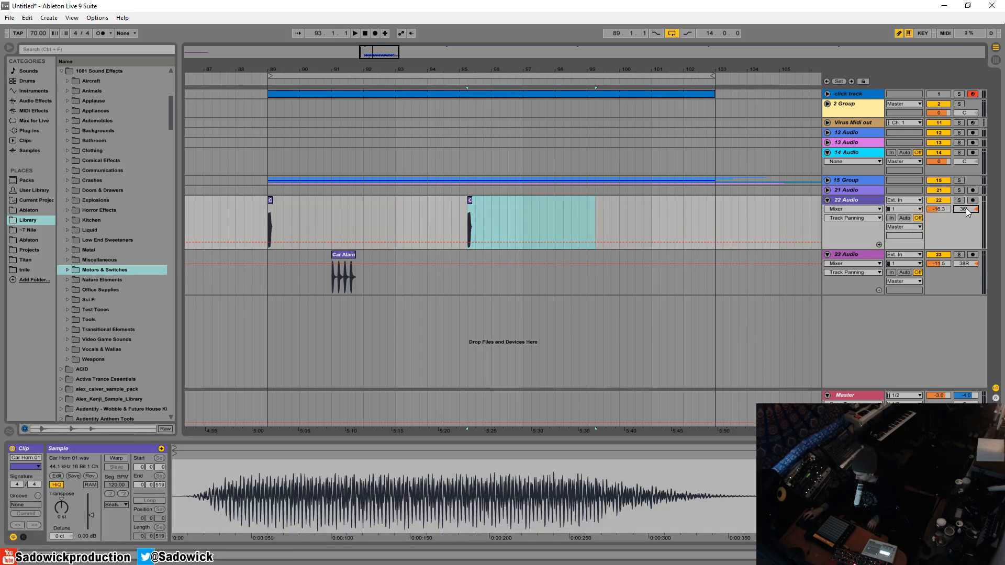
drag(966, 209, 966, 207)
mouse_move(469, 226)
mouse_down()
mouse_move(479, 214)
mouse_move(466, 210)
mouse_up()
key(space)
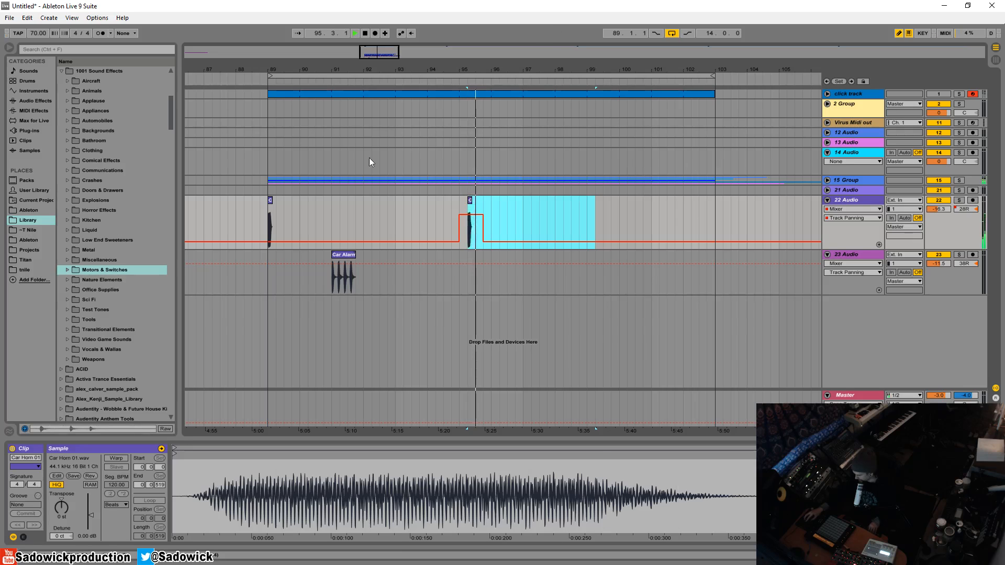
key(space)
Play the car horn clips at bars 89 and 95 to compare their panning
click(270, 201)
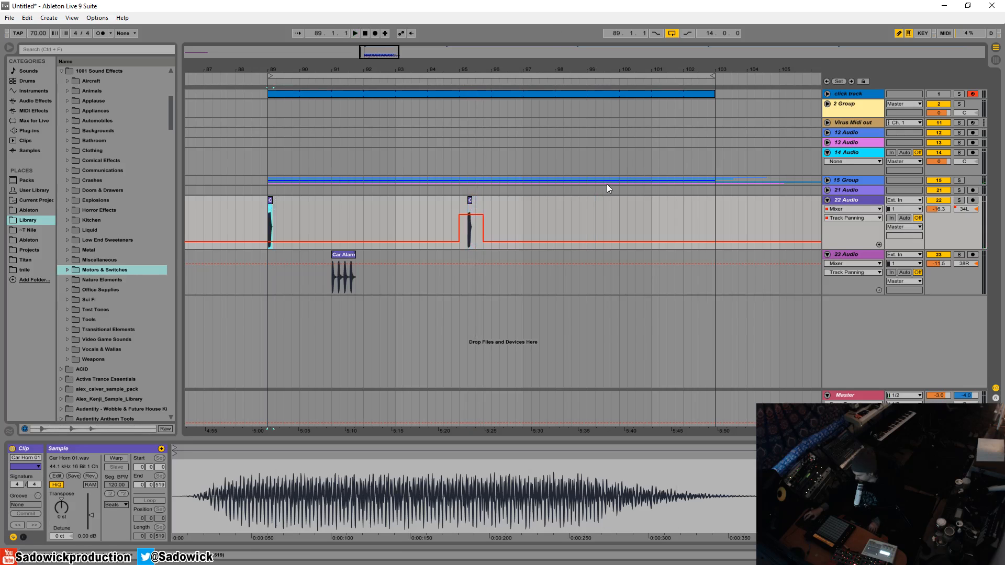
key(space)
key(space)
click(469, 201)
key(space)
key(space)
key(space)
key(space)
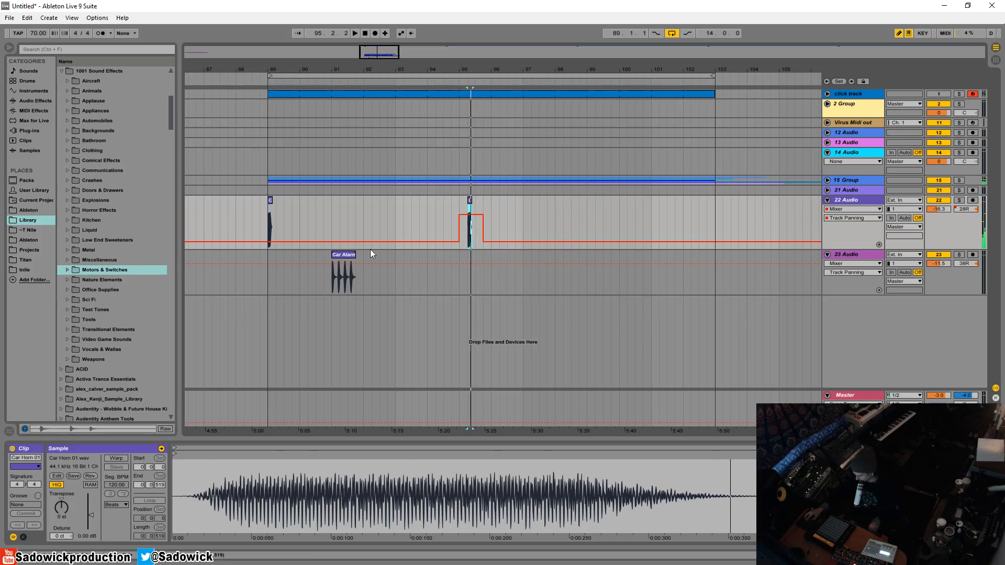
Shrink tracks 22 and 23 and delete the Car Alarm 01 clip from track 23
drag(937, 249, 909, 242)
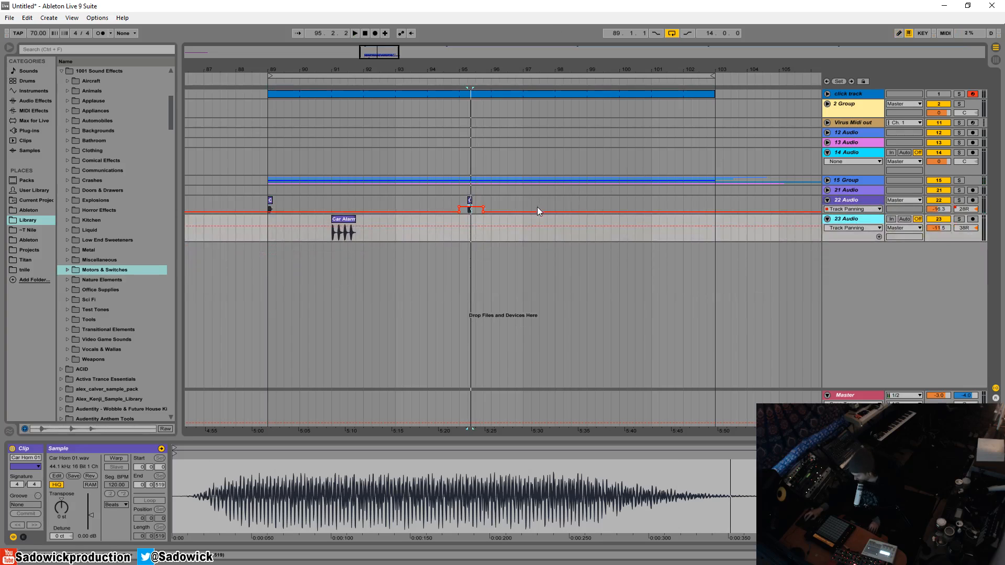
click(338, 218)
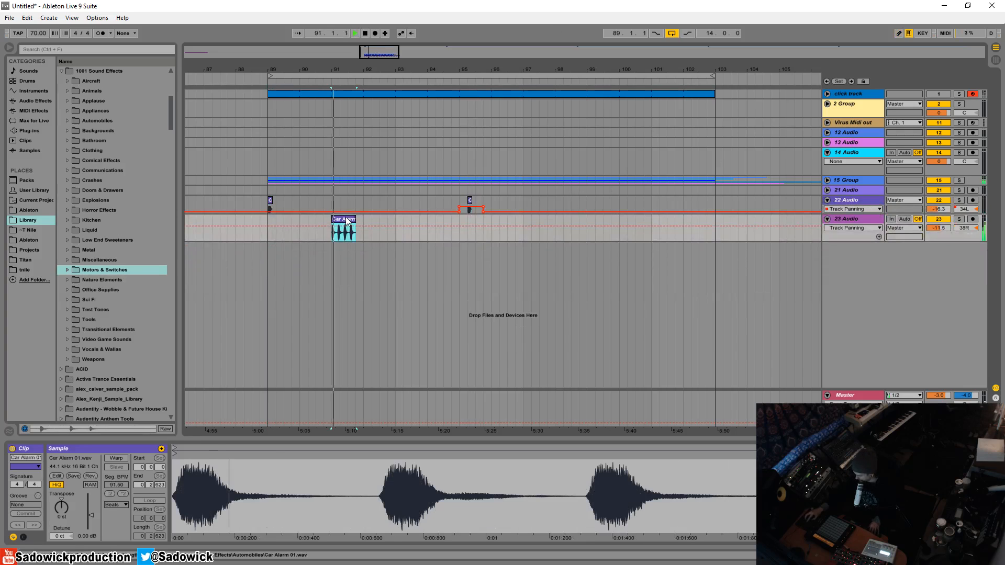
key(Delete)
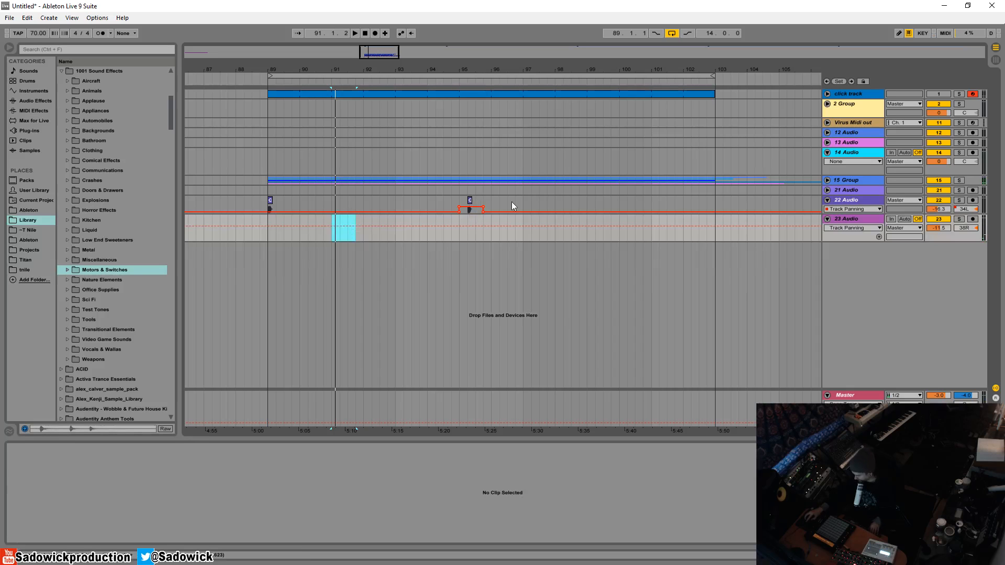
Duplicate the bar 95 car horn section to bar 102 and copy the first car horn to bar 108 on track 22
drag(594, 202, 368, 208)
key(ctrl+d)
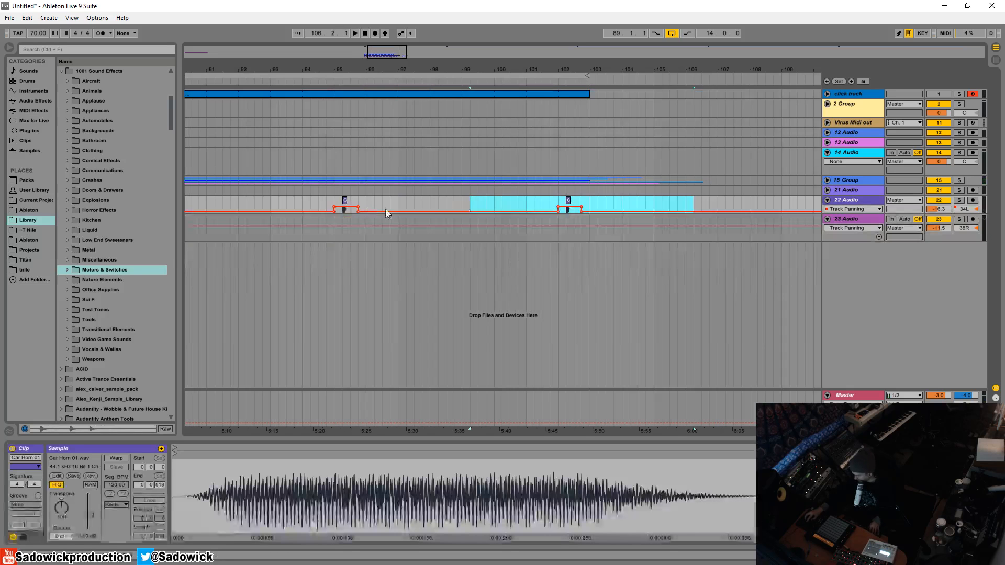
drag(423, 70, 423, 45)
drag(364, 204, 307, 203)
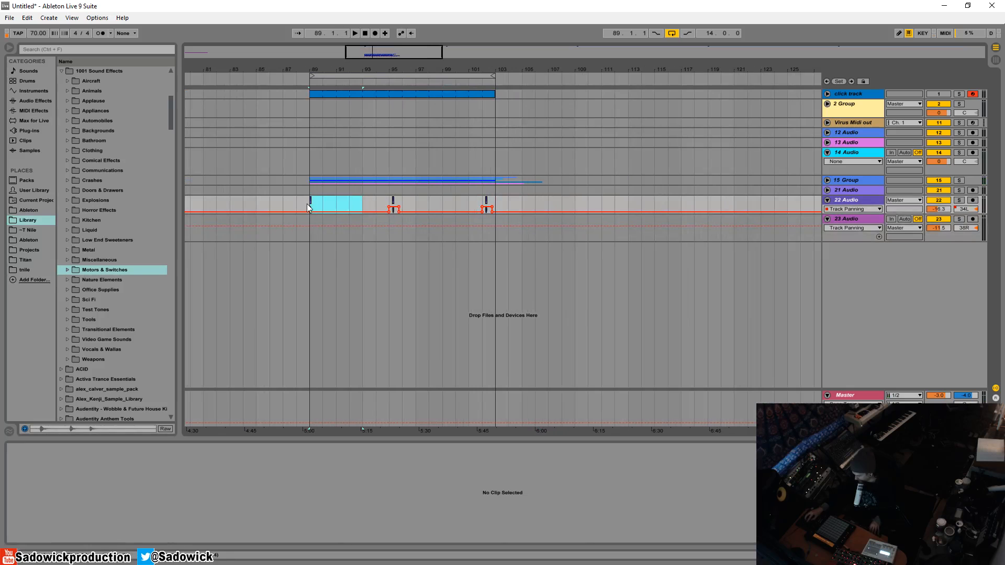
key(ctrl+c)
click(563, 203)
key(ctrl+v)
Copy the bar 102 car horn with its panning automation and paste it near bars 115 and 120 on track 22
drag(507, 203, 469, 203)
key(ctrl+c)
click(638, 203)
key(ctrl+v)
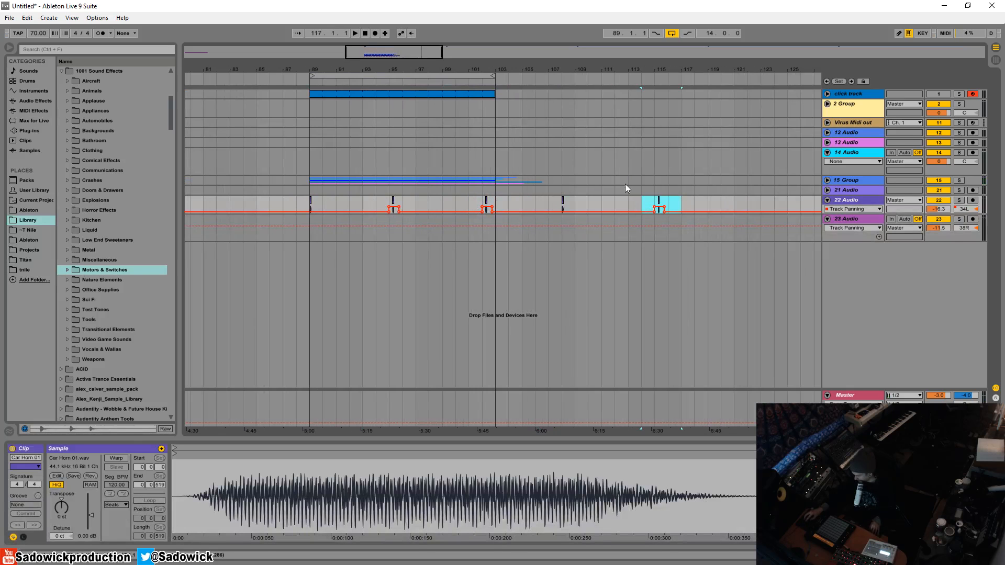
click(708, 204)
key(ctrl+v)
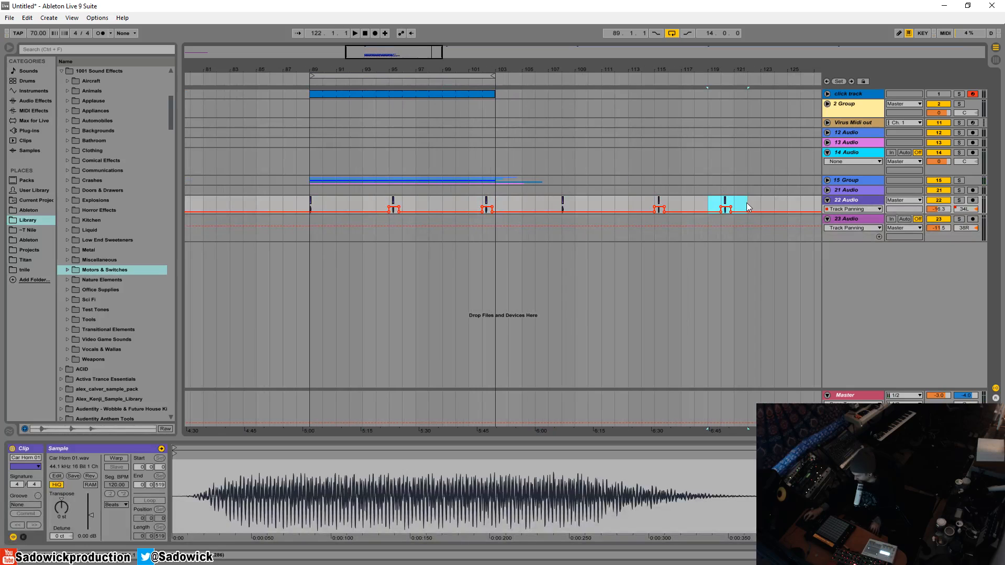
Select all six car horn clips and lower track 22's volume to -20.3 dB while listening
drag(773, 205, 305, 213)
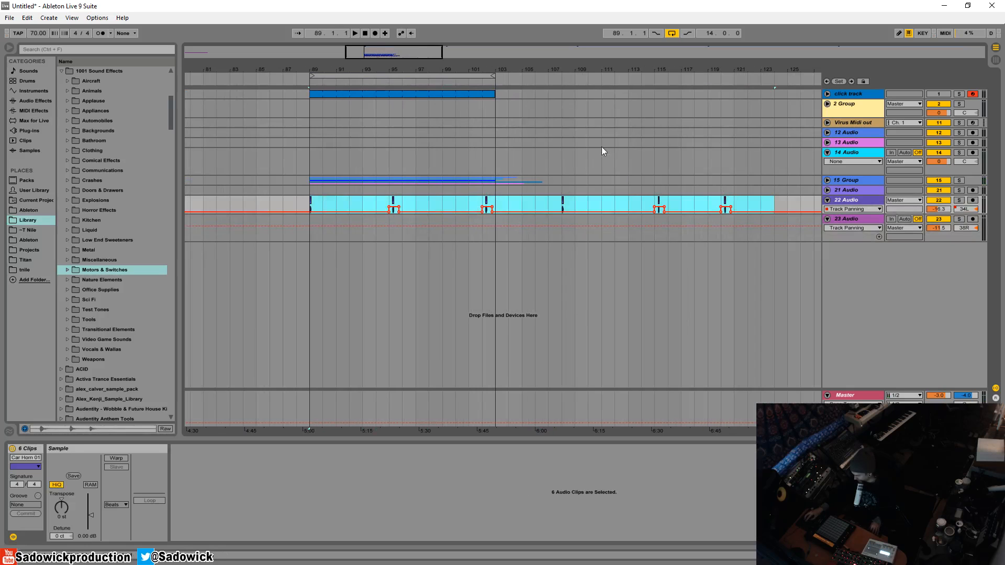
key(space)
click(943, 209)
drag(946, 209, 946, 217)
key(space)
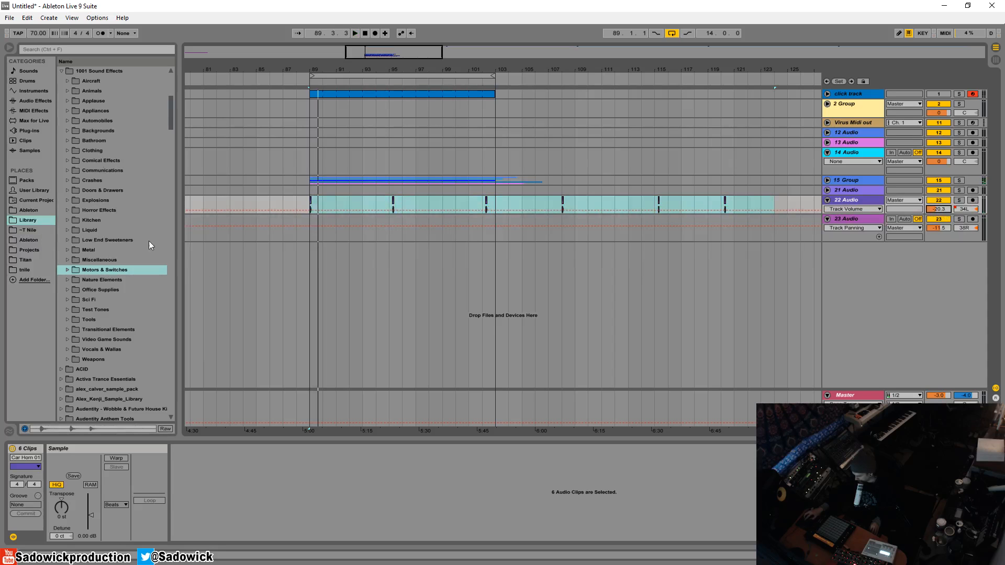
Add a Reverb effect to track 22 and set its Dry/Wet to 38% while playing the car horn
click(33, 101)
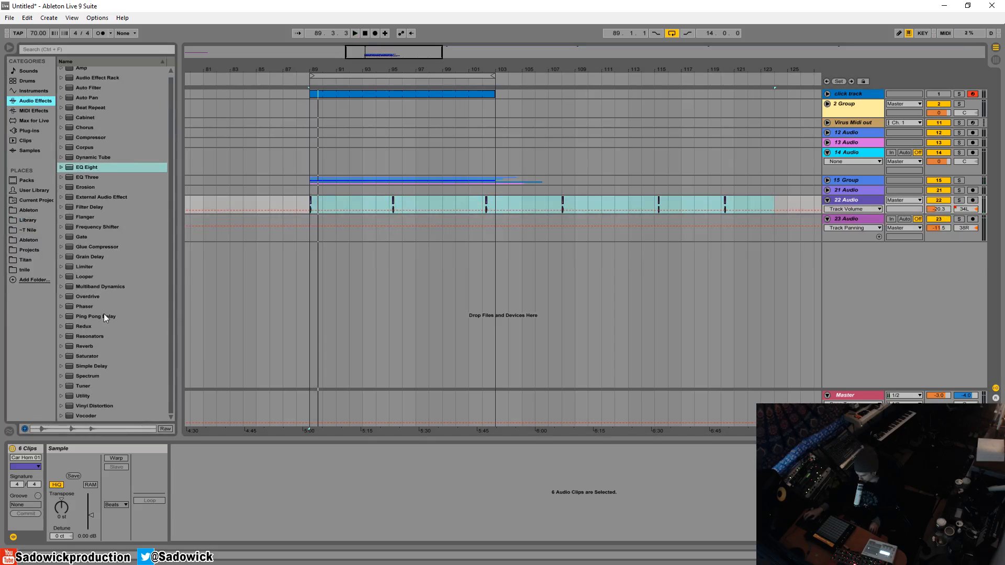
click(86, 346)
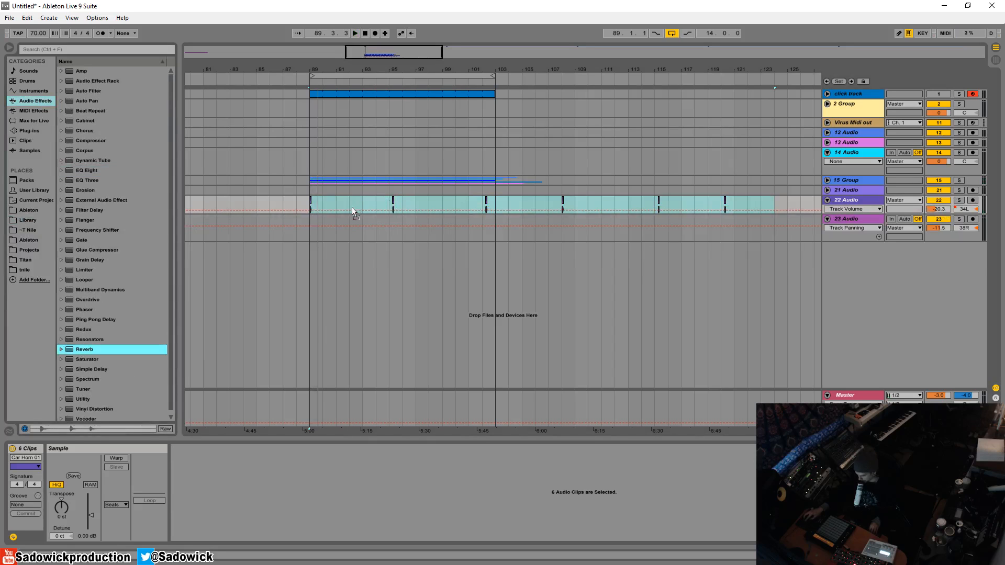
drag(353, 212, 354, 209)
key(space)
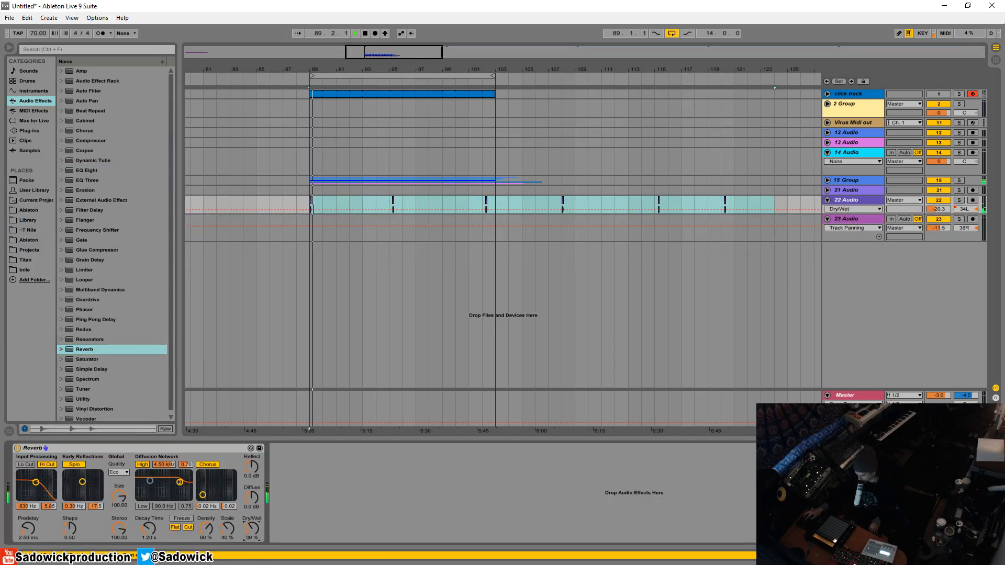
drag(247, 530, 244, 531)
key(space)
key(space)
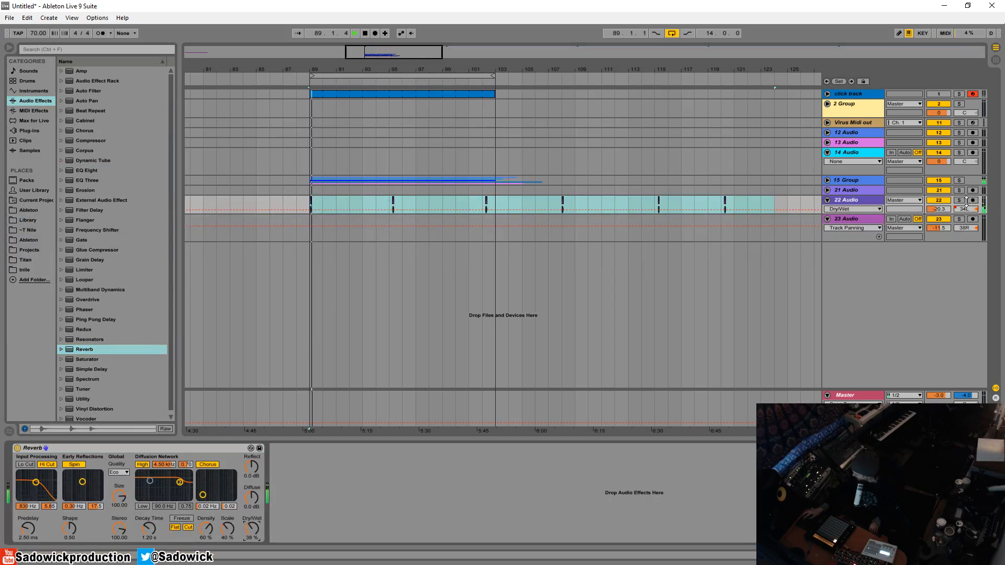
Mute track 22, stop playback and fold the track
click(939, 200)
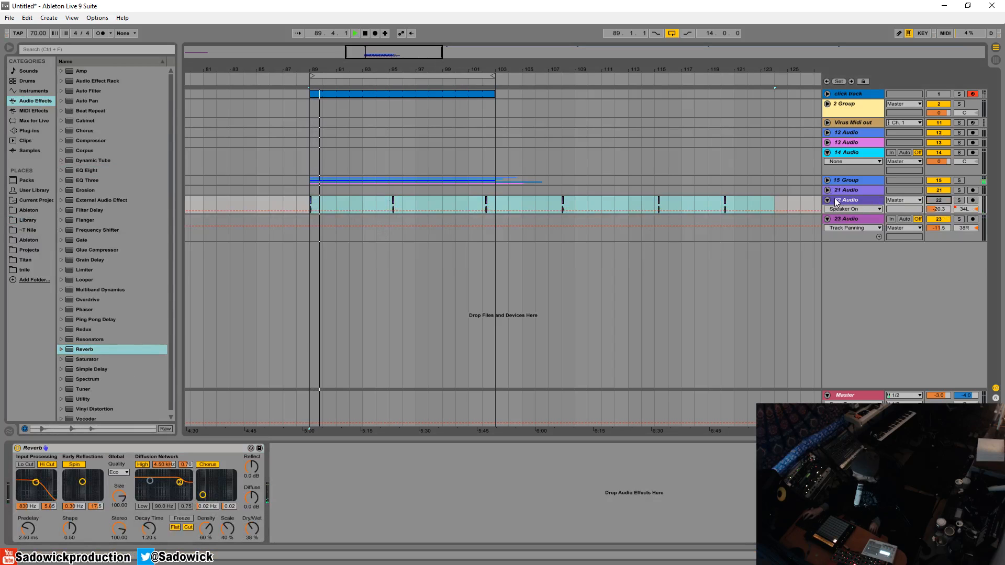
key(space)
click(827, 200)
Unfold track 21 and the 15 Group to show its ambience layers, and reduce the group track's height
click(827, 190)
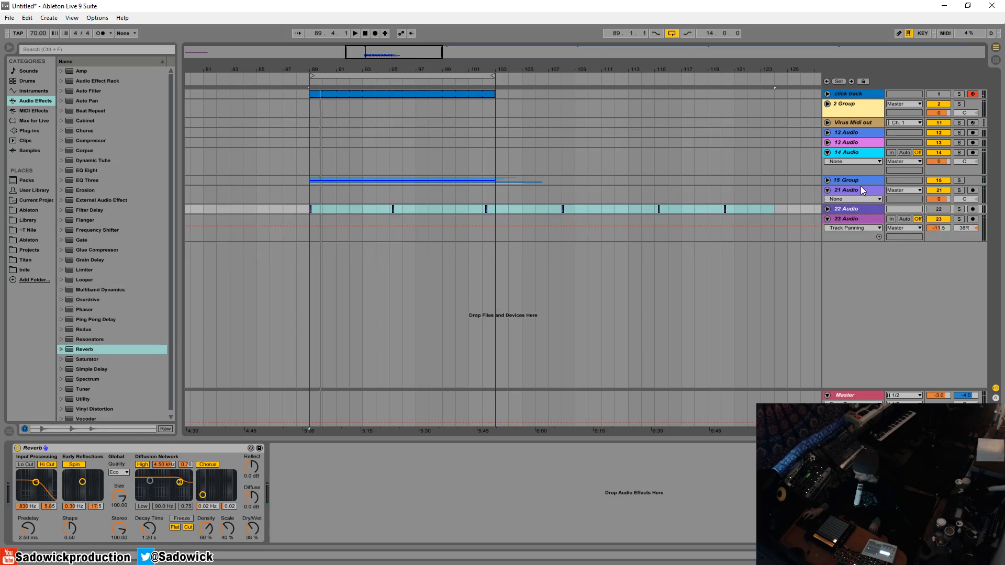
click(827, 180)
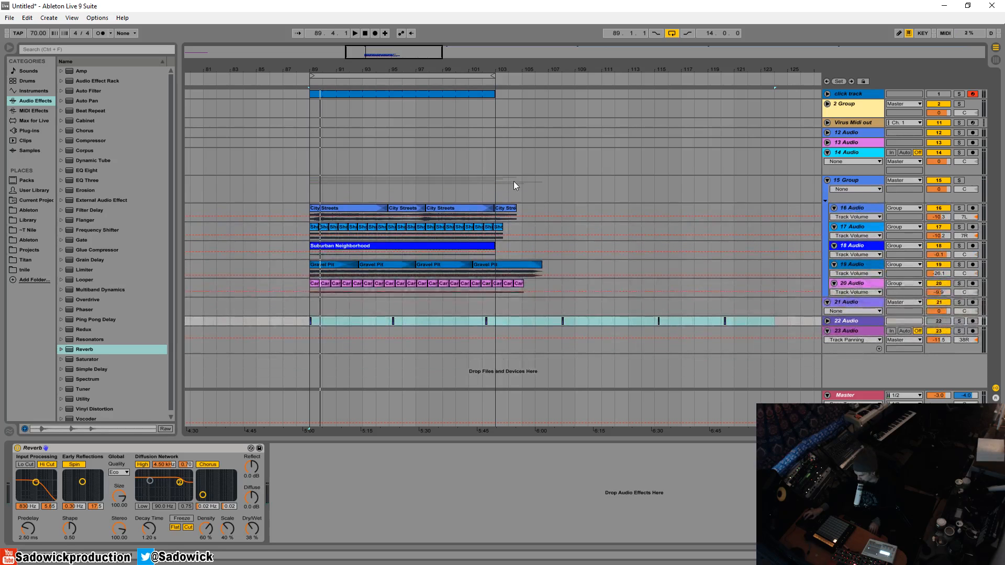
click(337, 209)
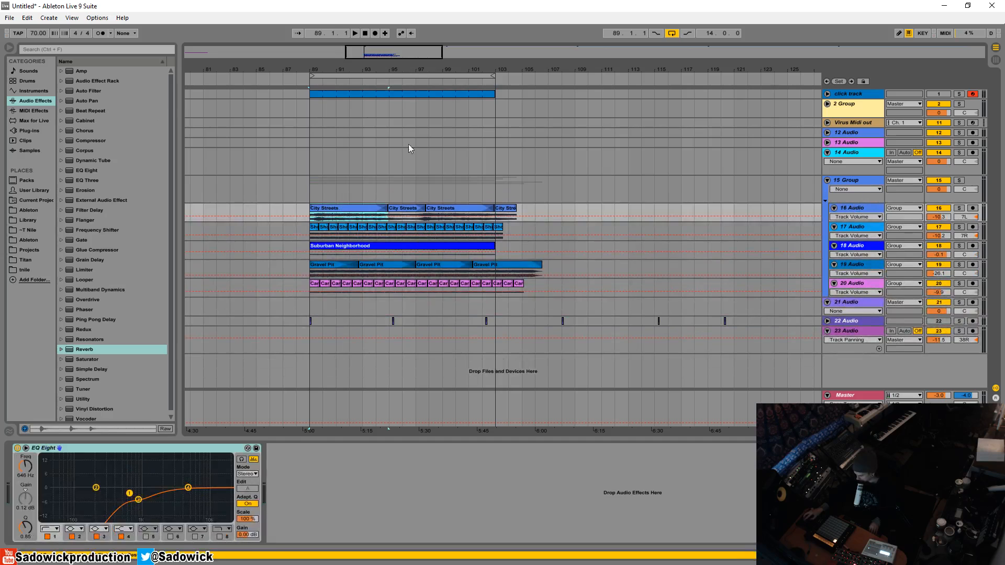
drag(346, 71, 344, 97)
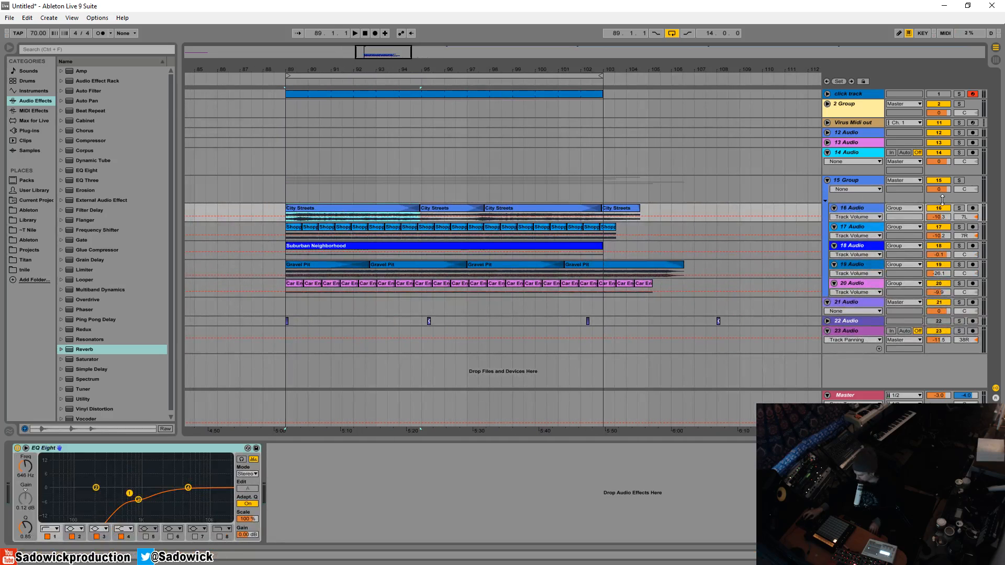
drag(943, 199, 943, 191)
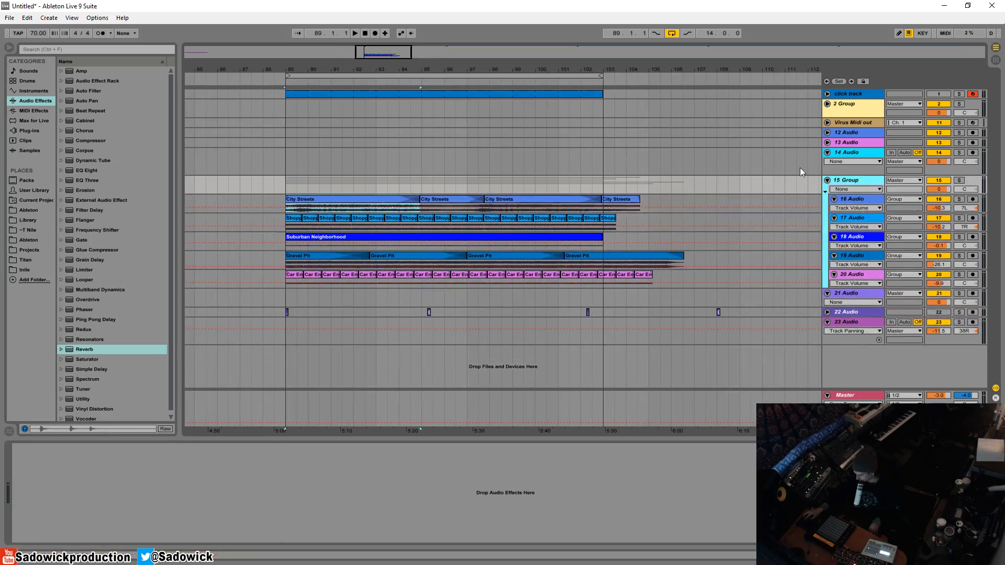